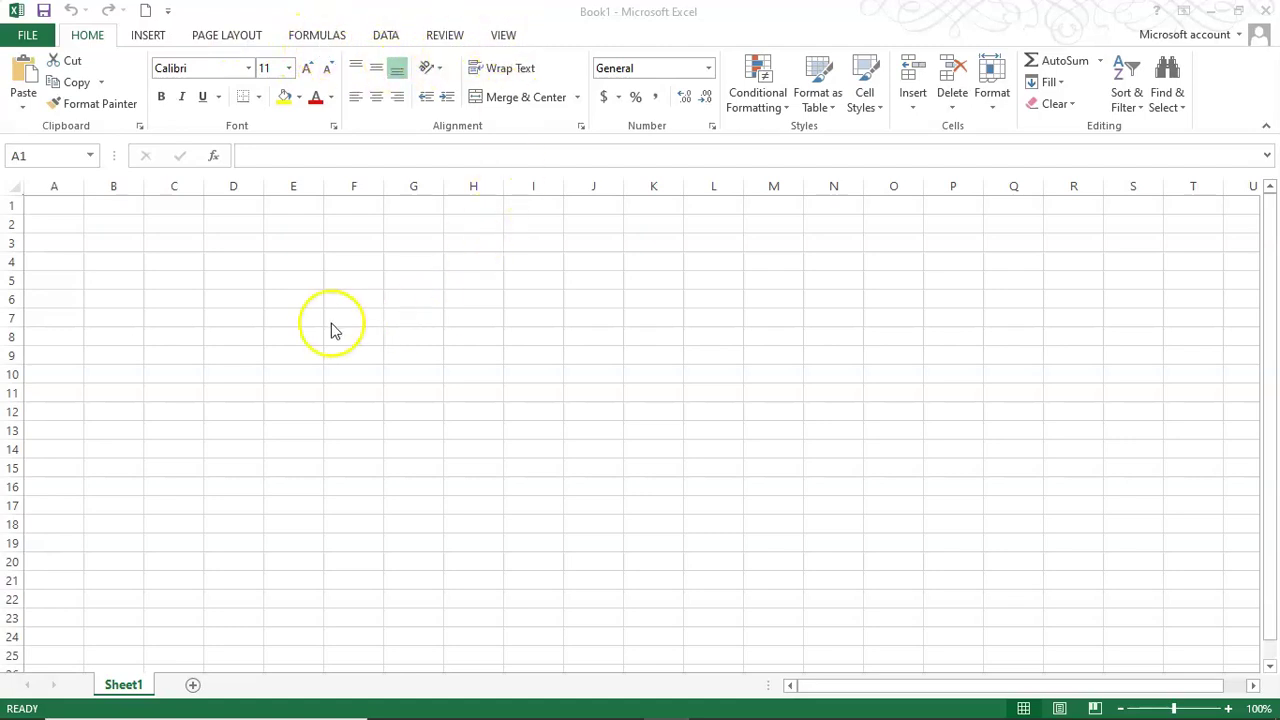
left_click(146, 38)
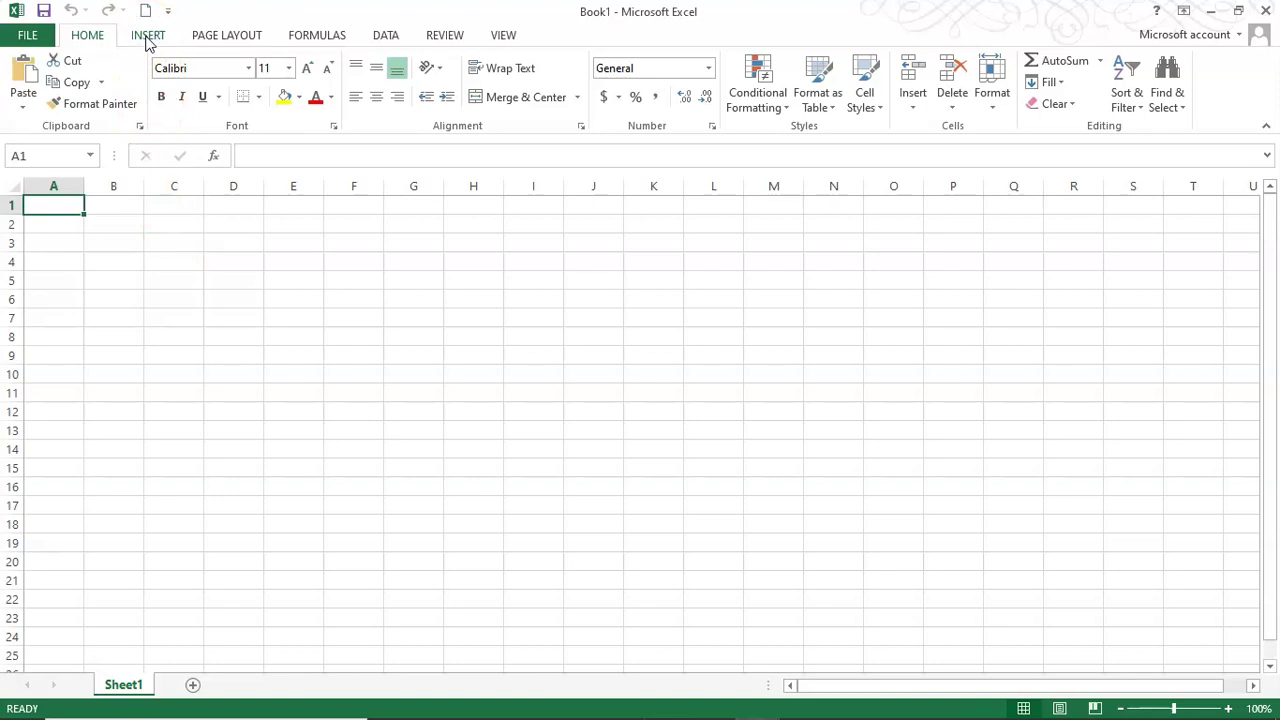
left_click(146, 38)
left_click(228, 37)
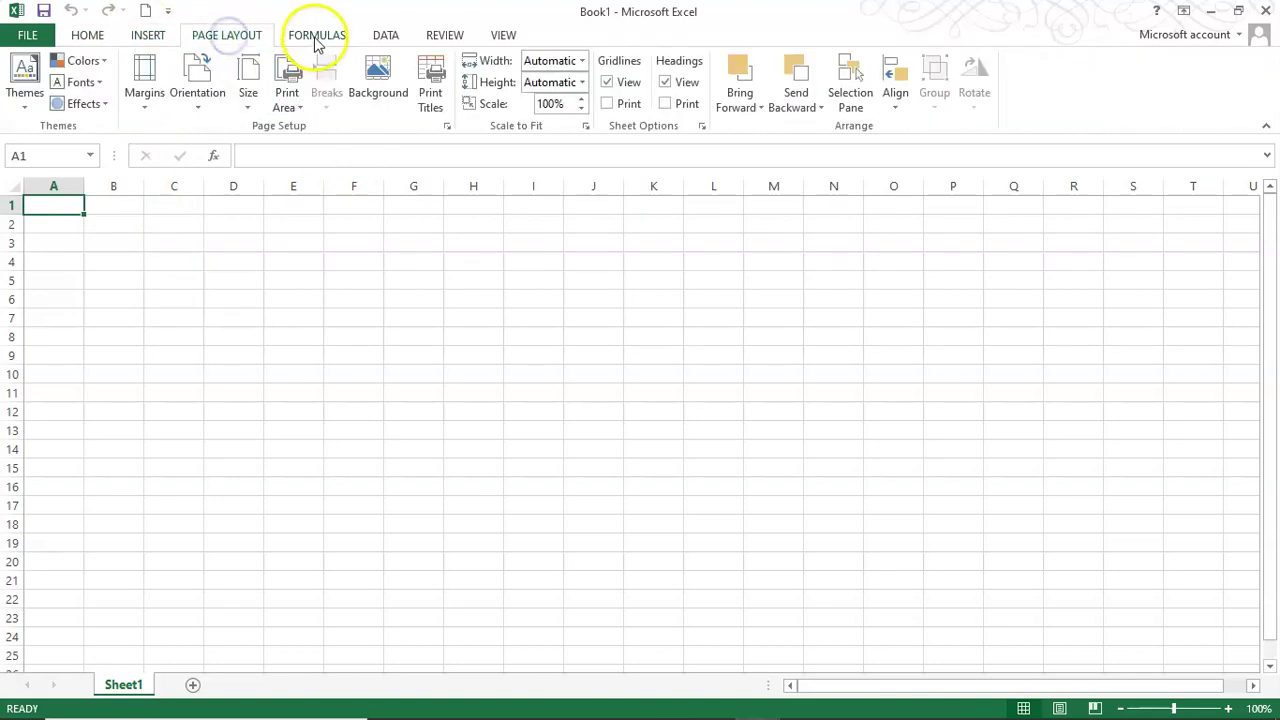
left_click(80, 38)
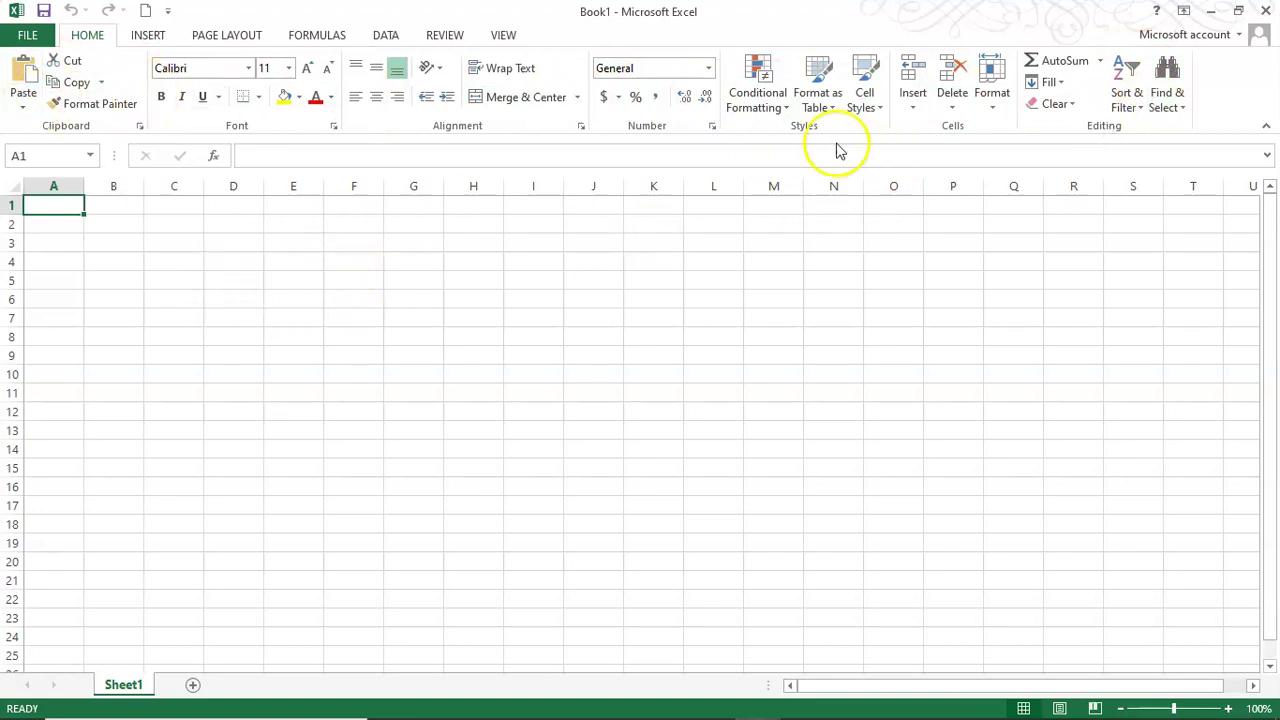
Step: Enter the value 100 in cells D2 and D5
left_click(236, 224)
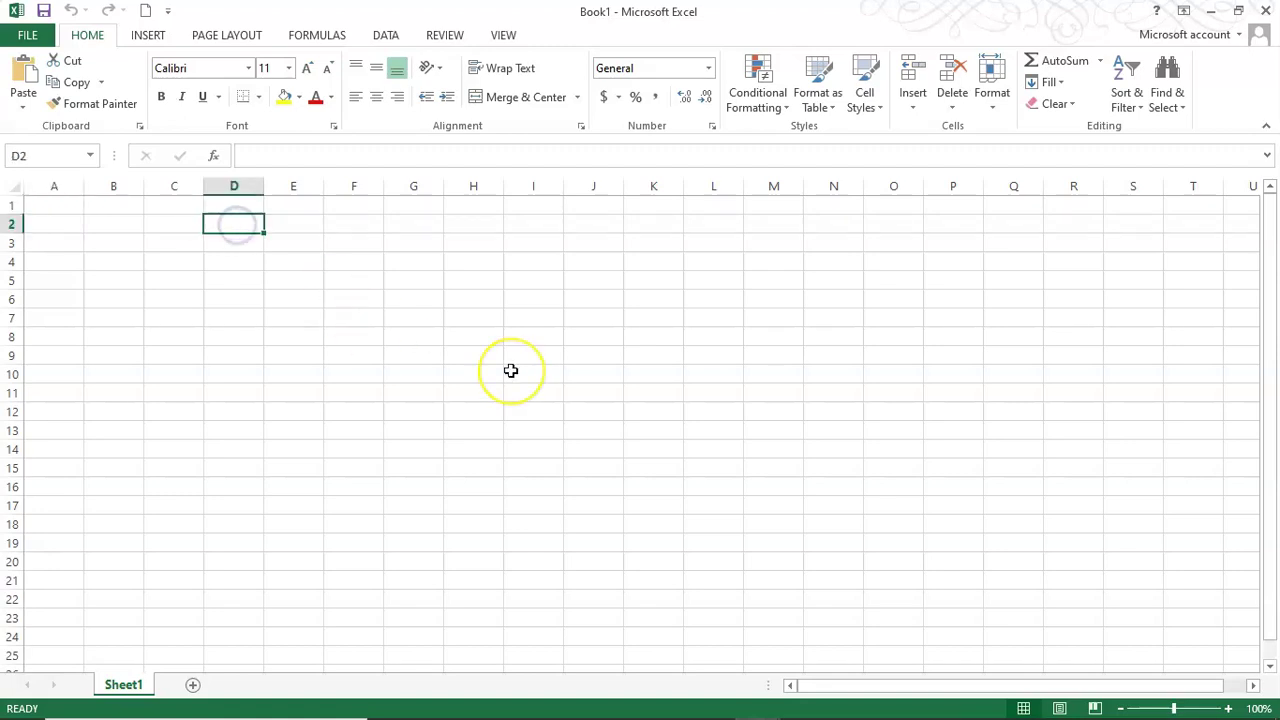
type("100")
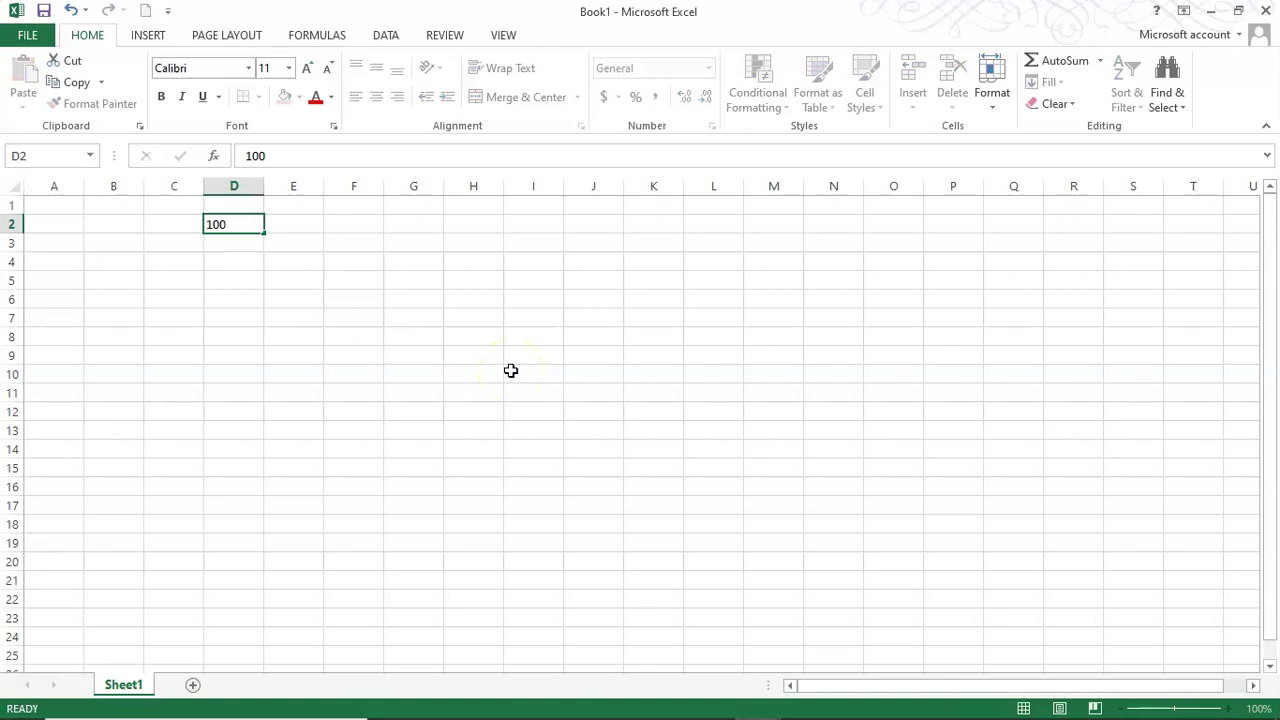
key("Return")
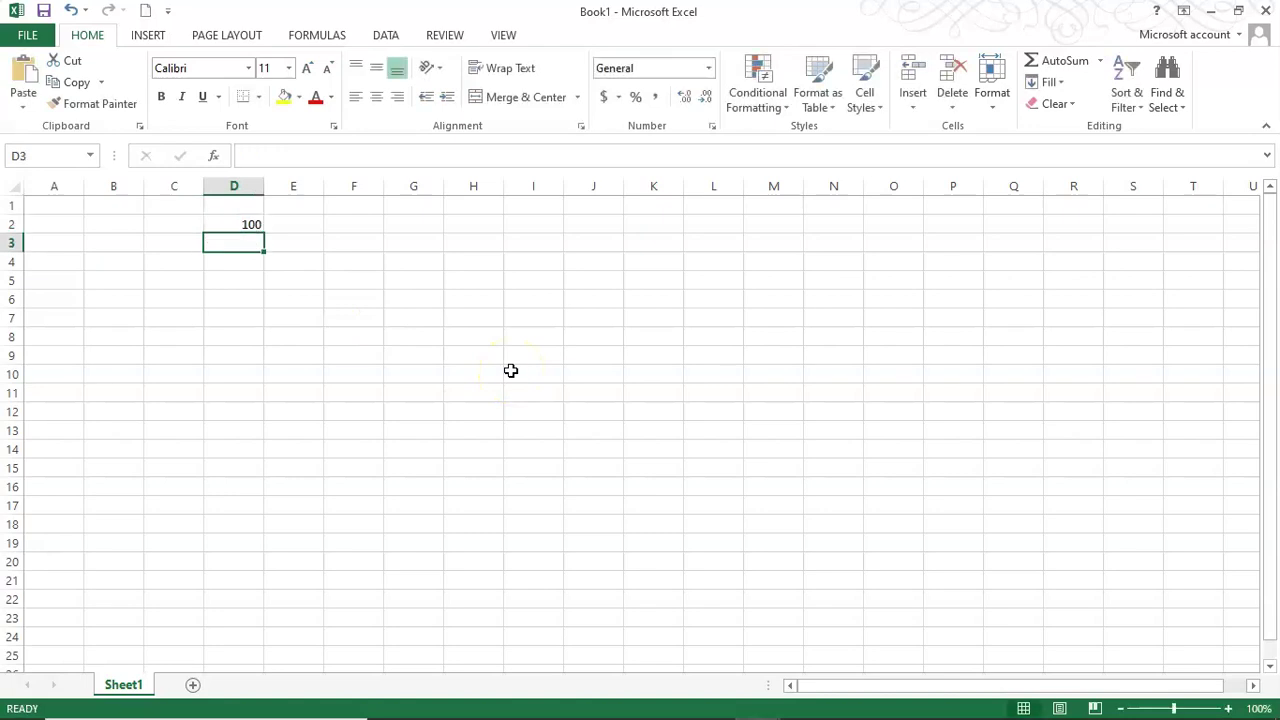
key("Down")
key("Down")
type("10")
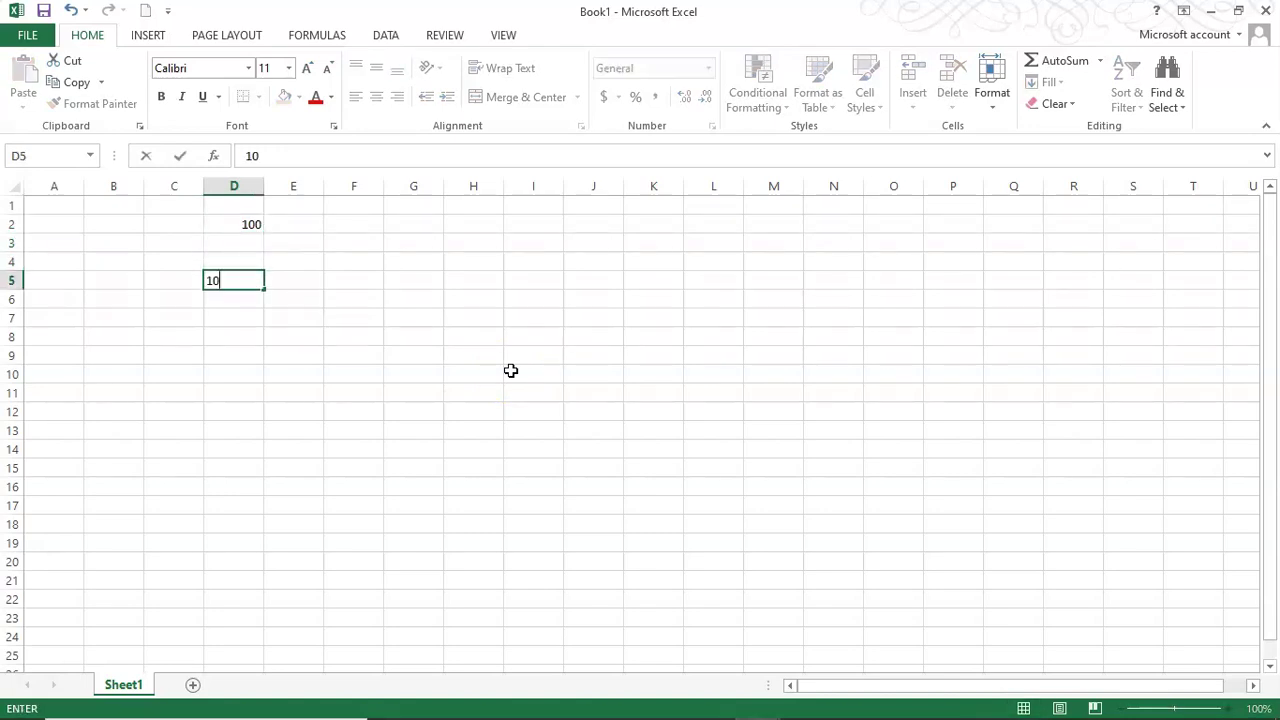
key("Return")
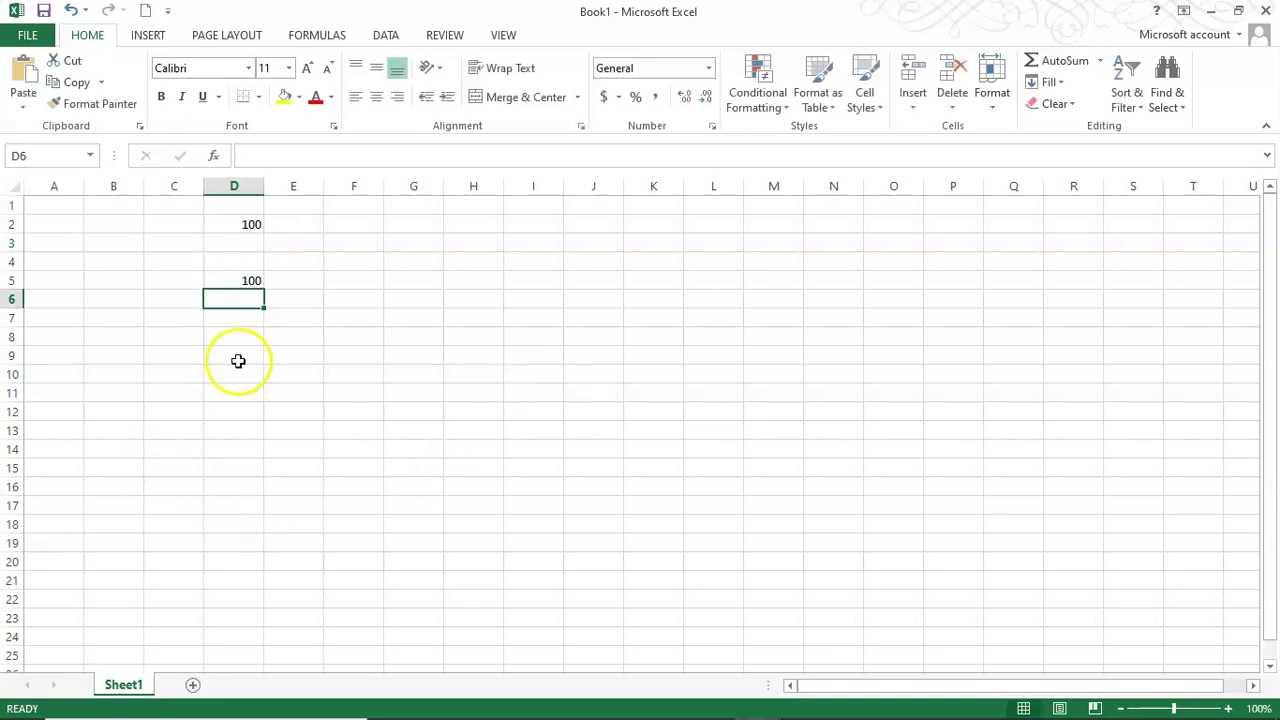
Step: Apply All Borders to cell D2 and deselect it
left_click(238, 223)
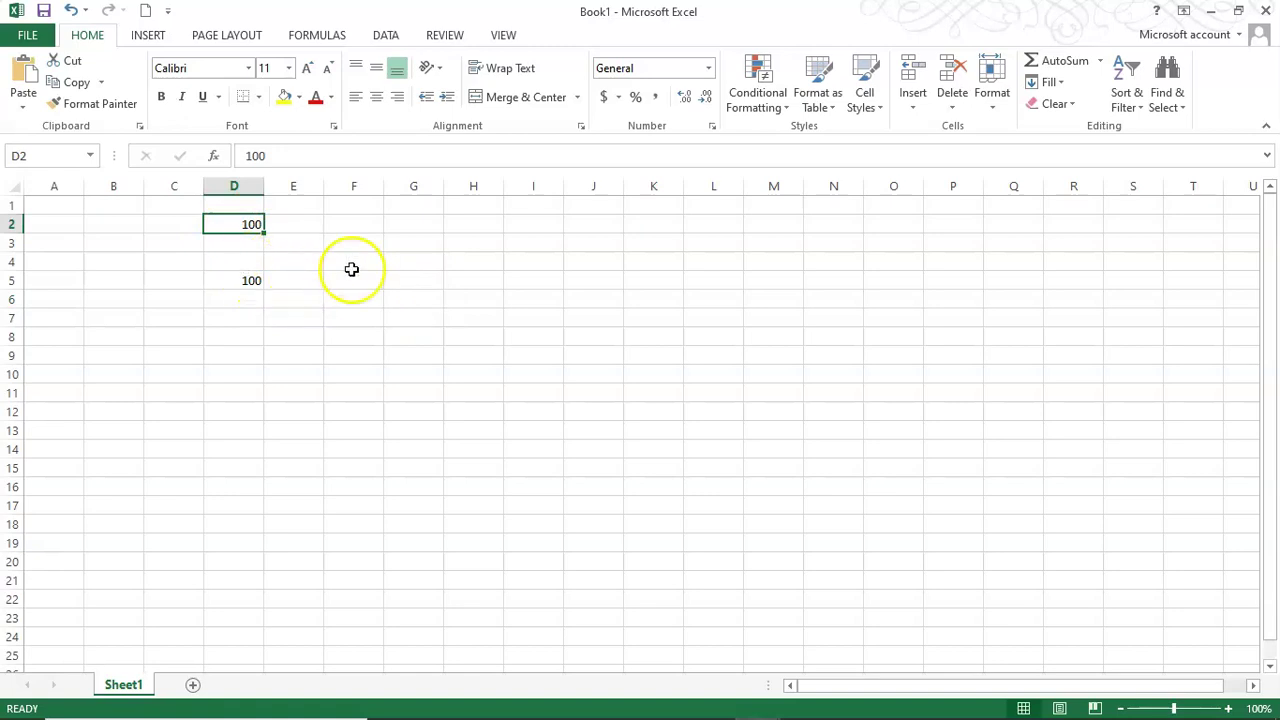
left_click(258, 96)
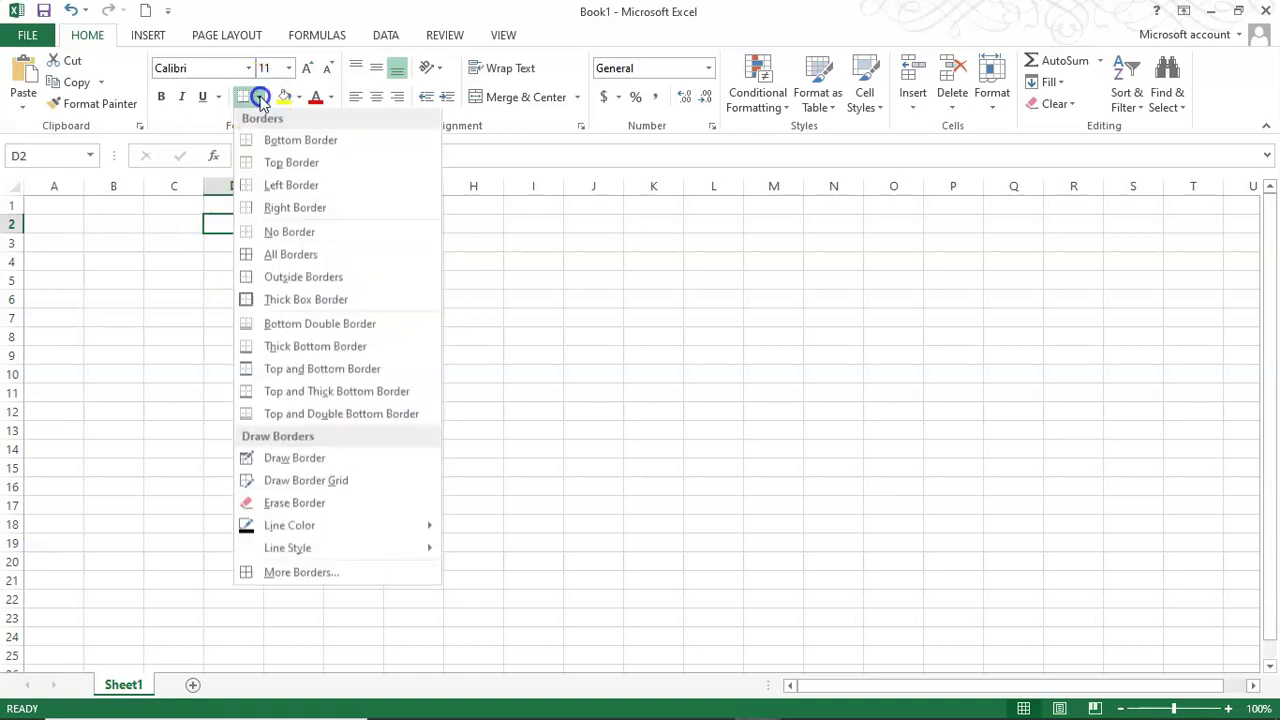
left_click(276, 258)
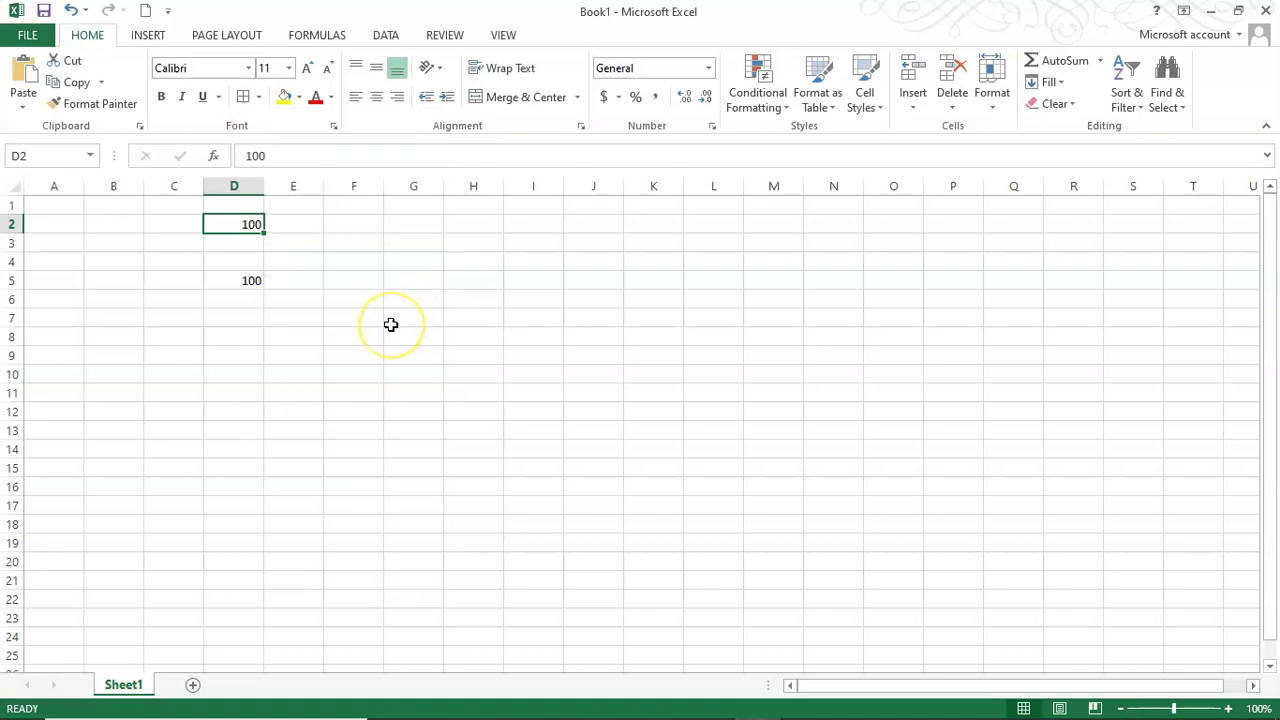
left_click(391, 306)
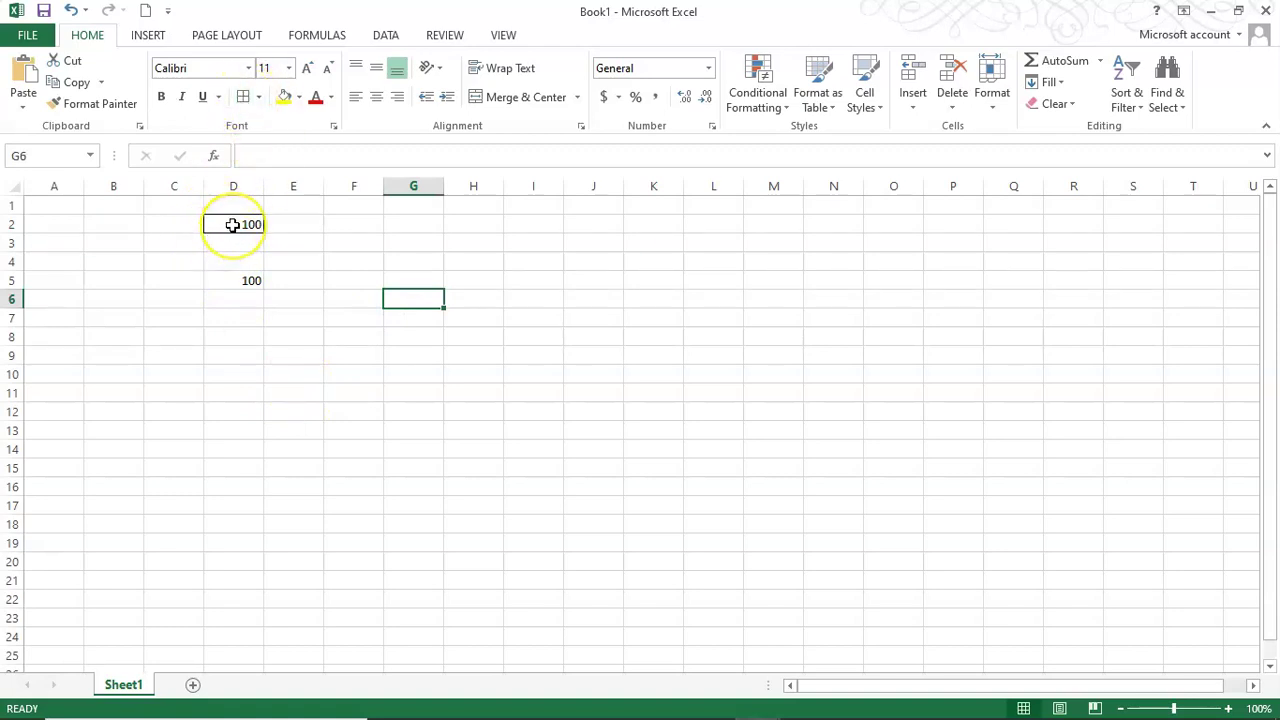
Step: Apply All Borders to cell D5, repeat the same border command on it, and deselect it
left_click(232, 280)
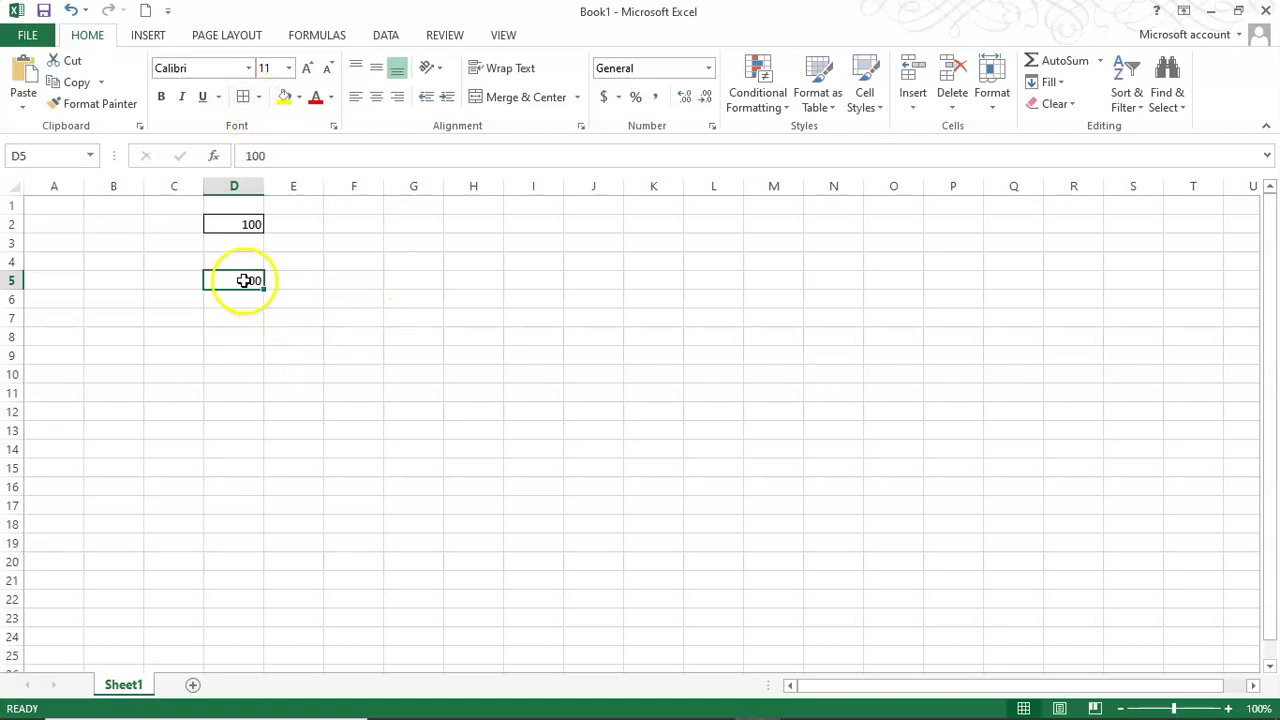
left_click(330, 314)
left_click(246, 283)
left_click(245, 96)
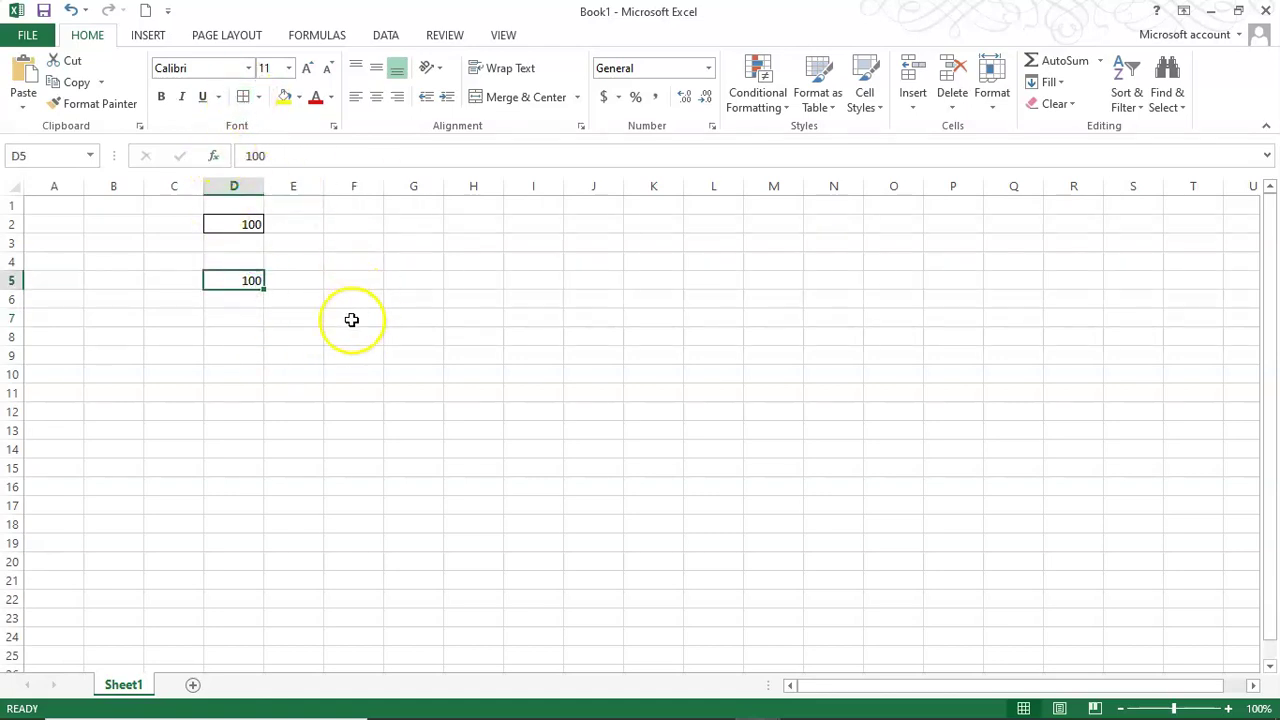
left_click(413, 300)
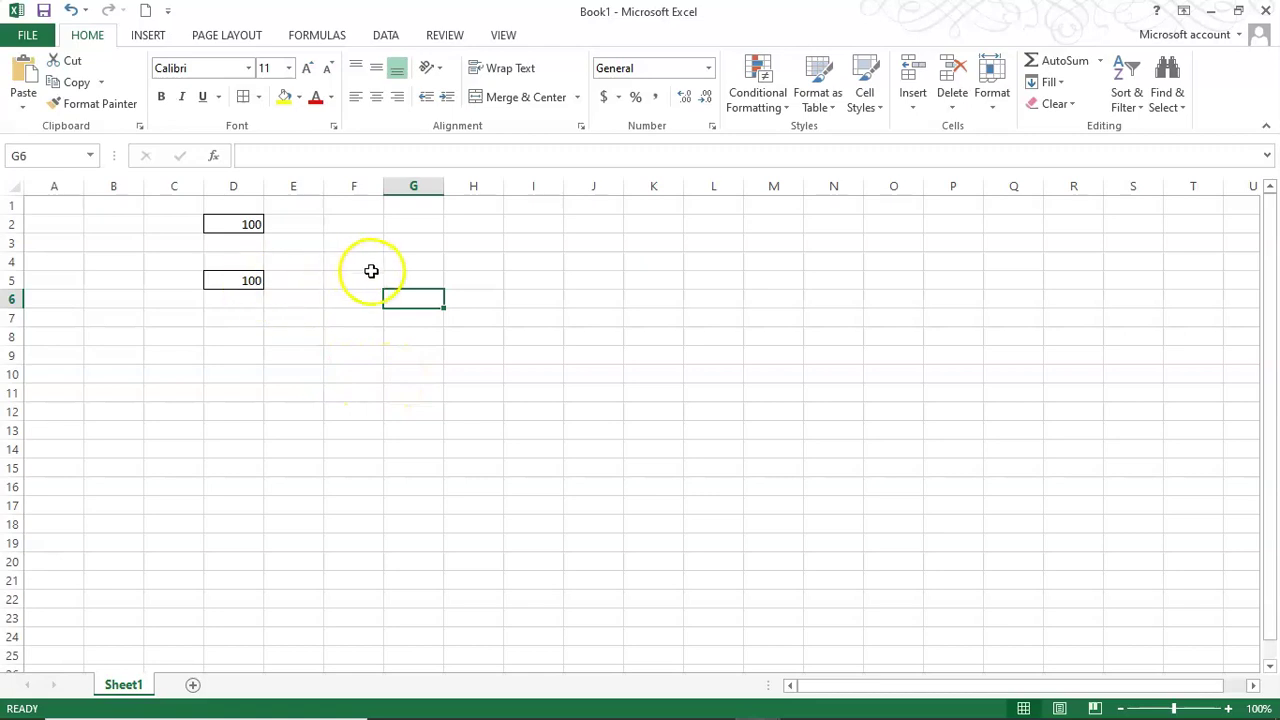
left_click(251, 280)
left_click(242, 97)
left_click(346, 293)
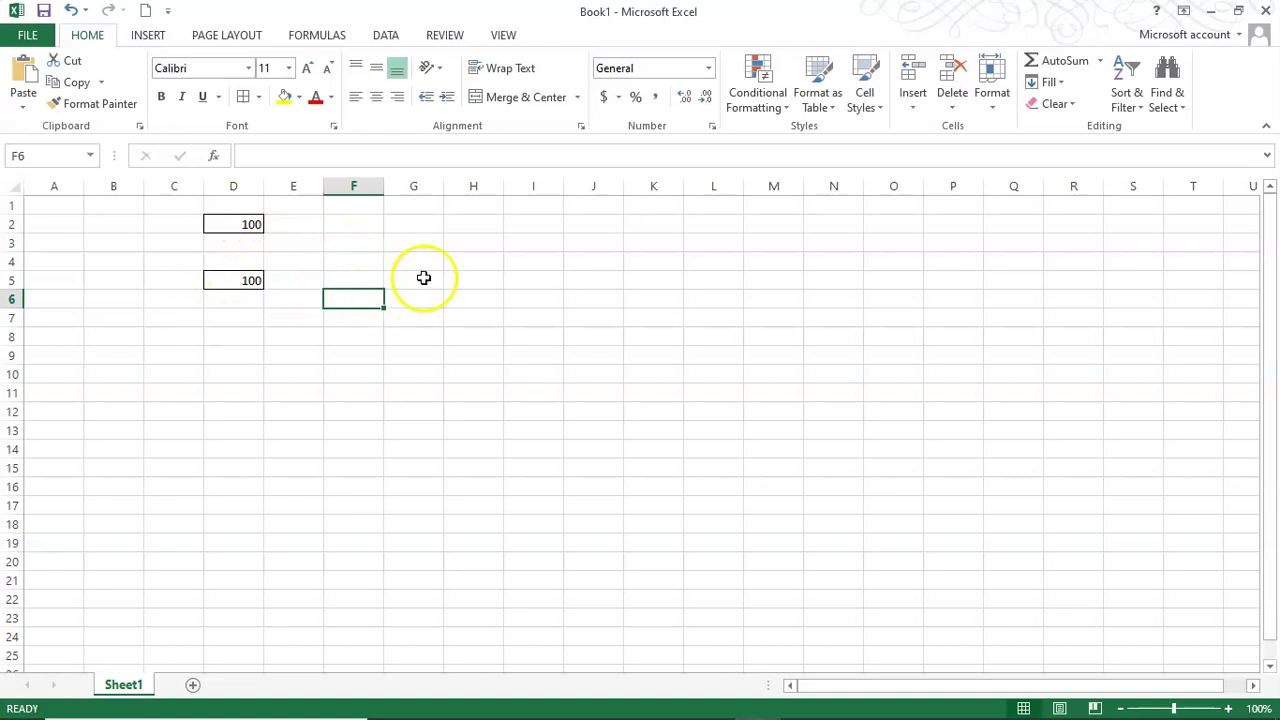
Step: Enter the value 100 in cell F2
left_click(366, 221)
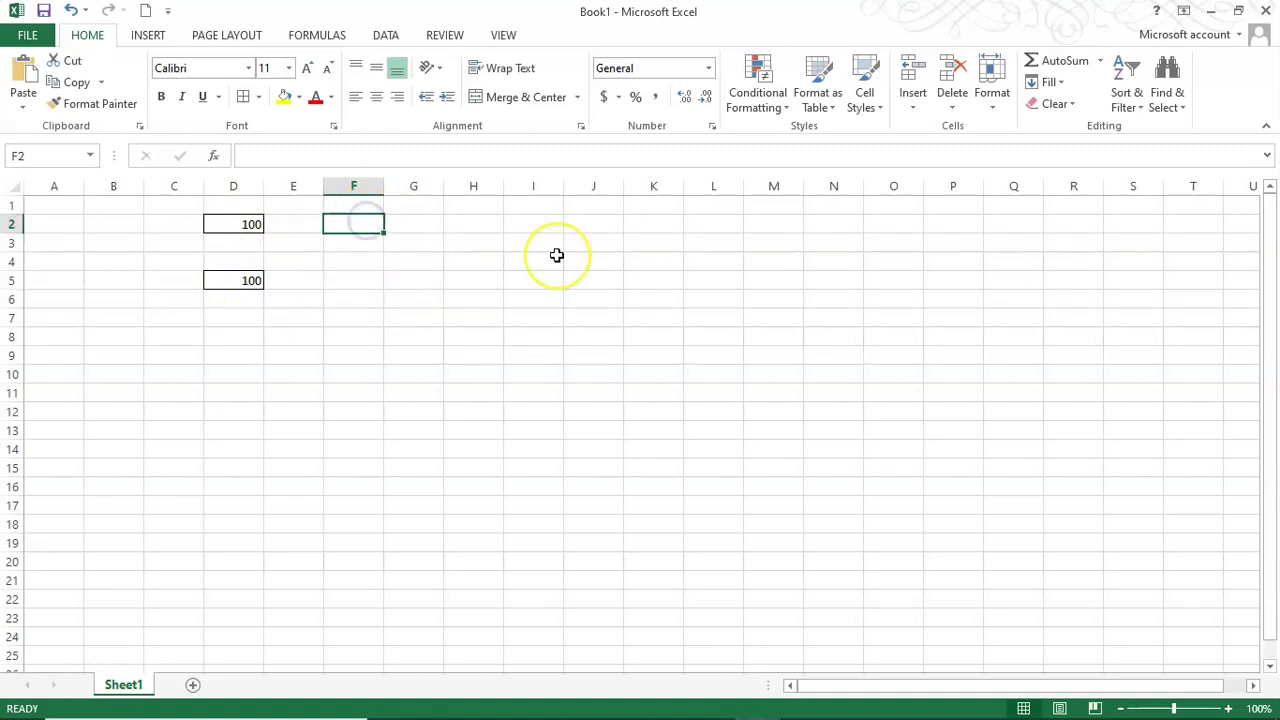
type("100")
key("Return")
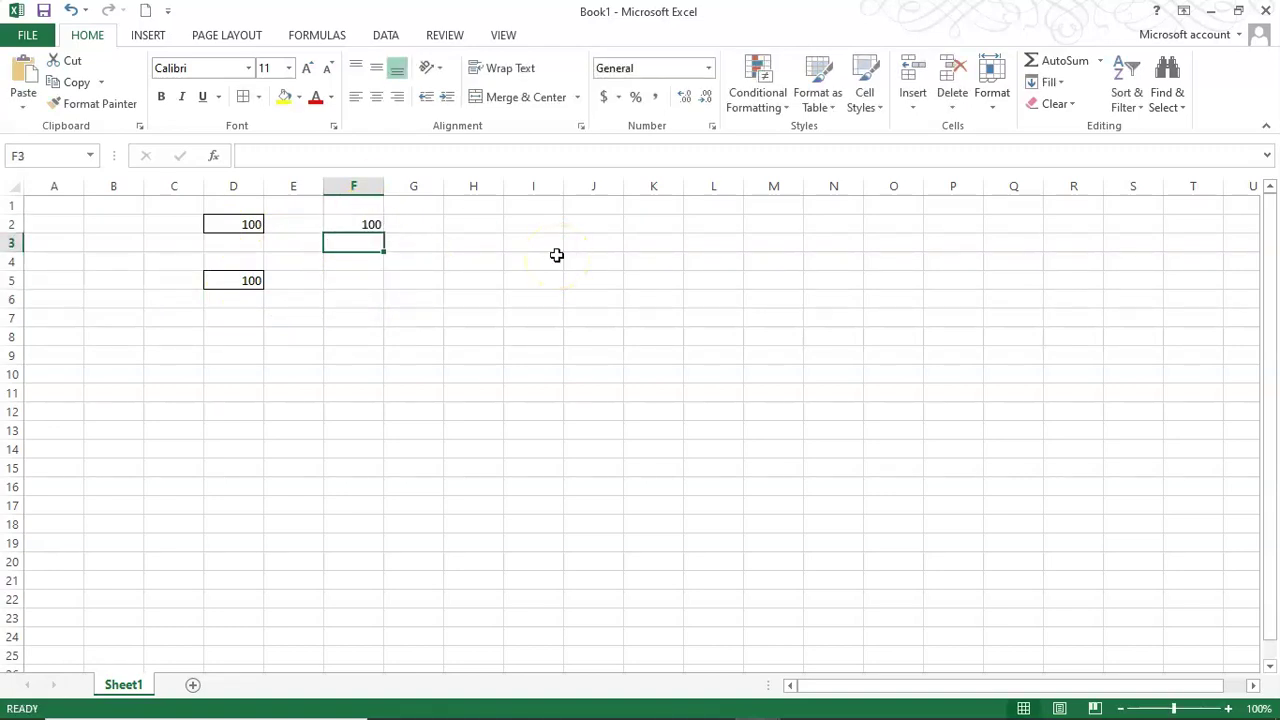
Step: Center the value in cell F2 horizontally and remove the centering again
left_click(352, 220)
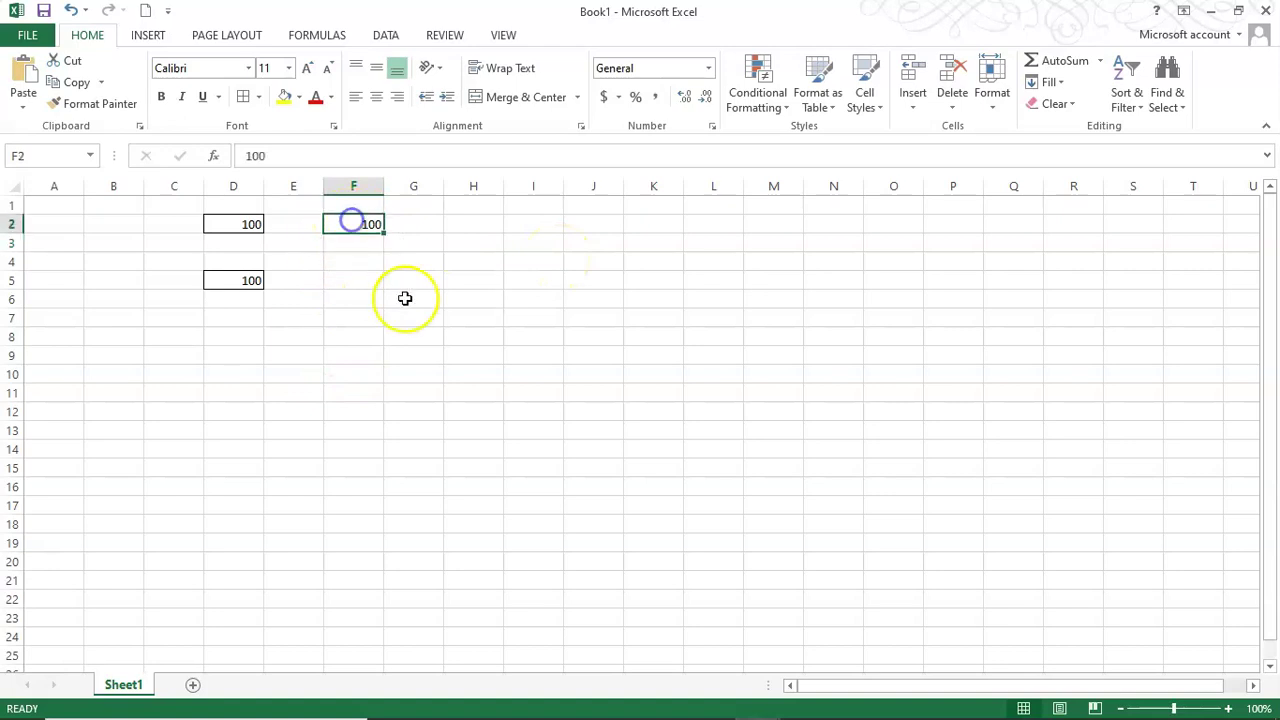
left_click(376, 99)
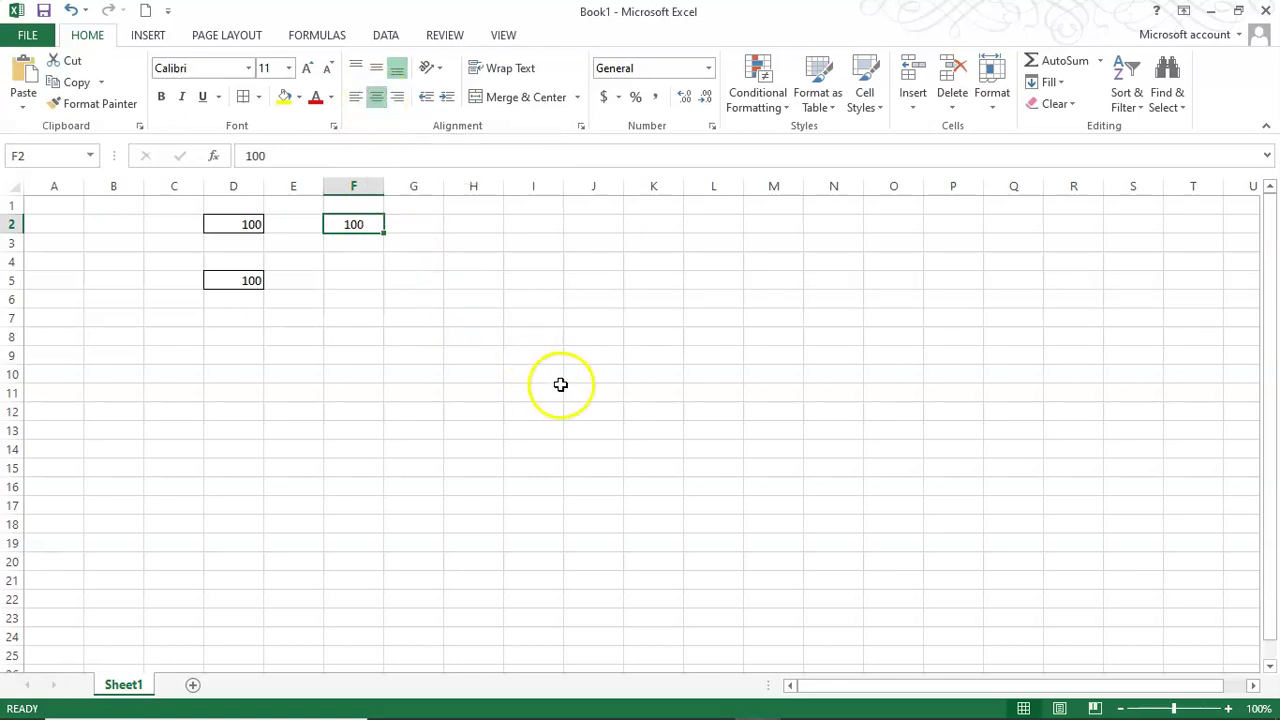
left_click(497, 336)
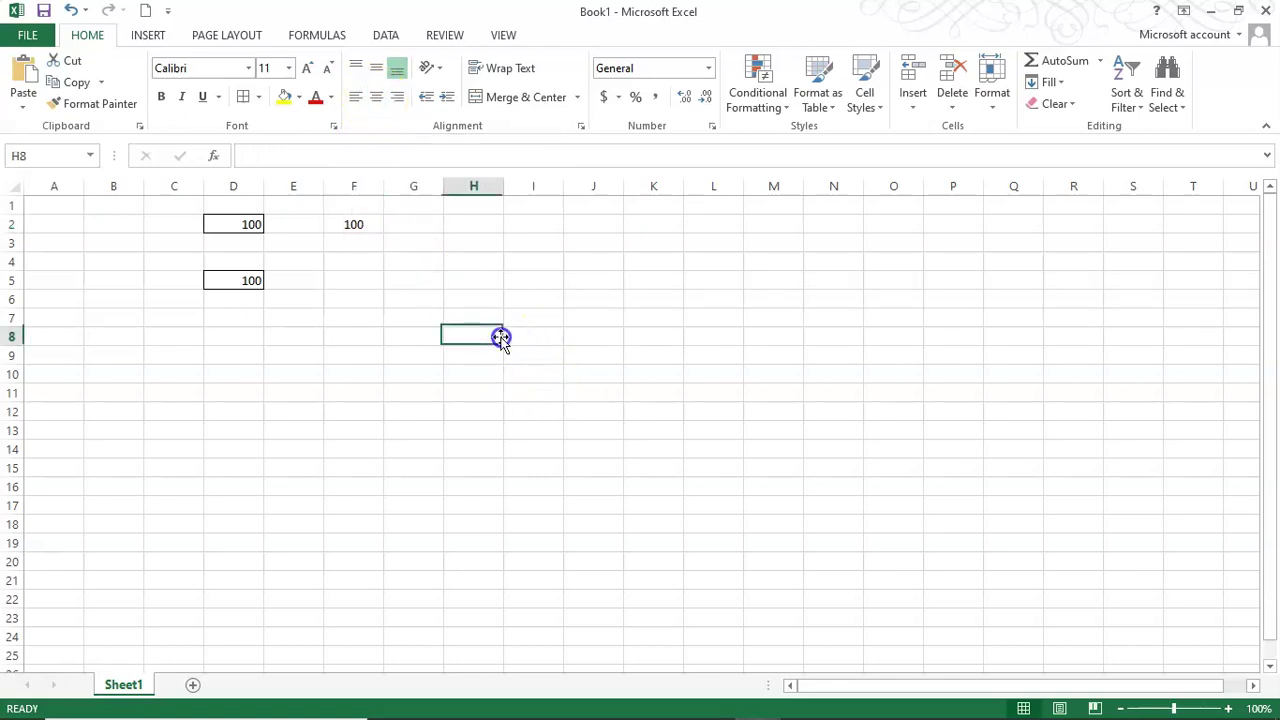
left_click(358, 229)
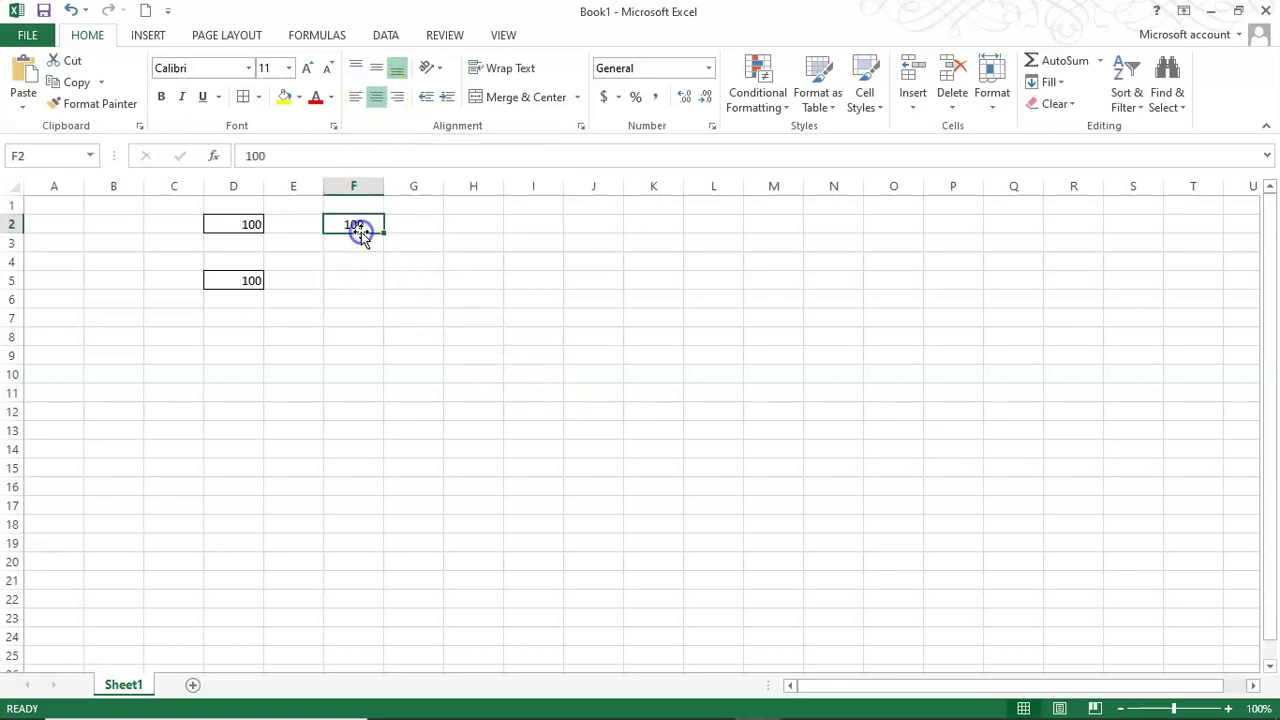
left_click(377, 100)
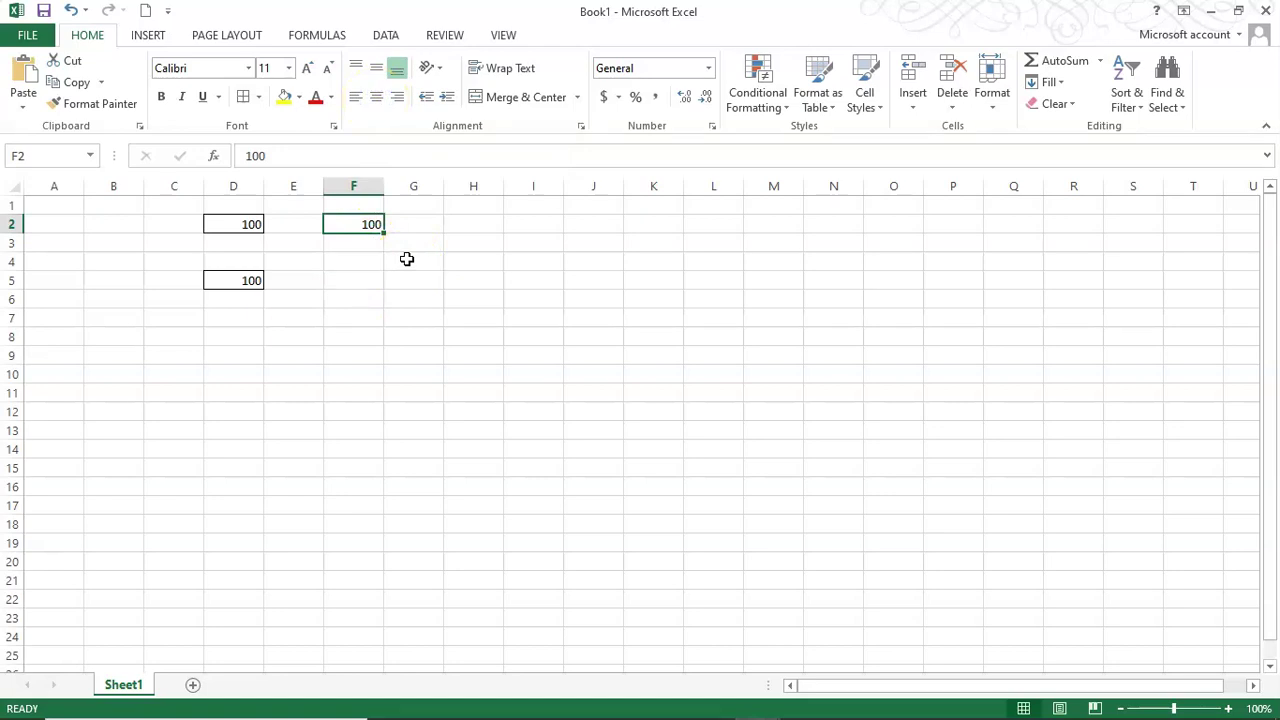
left_click(429, 281)
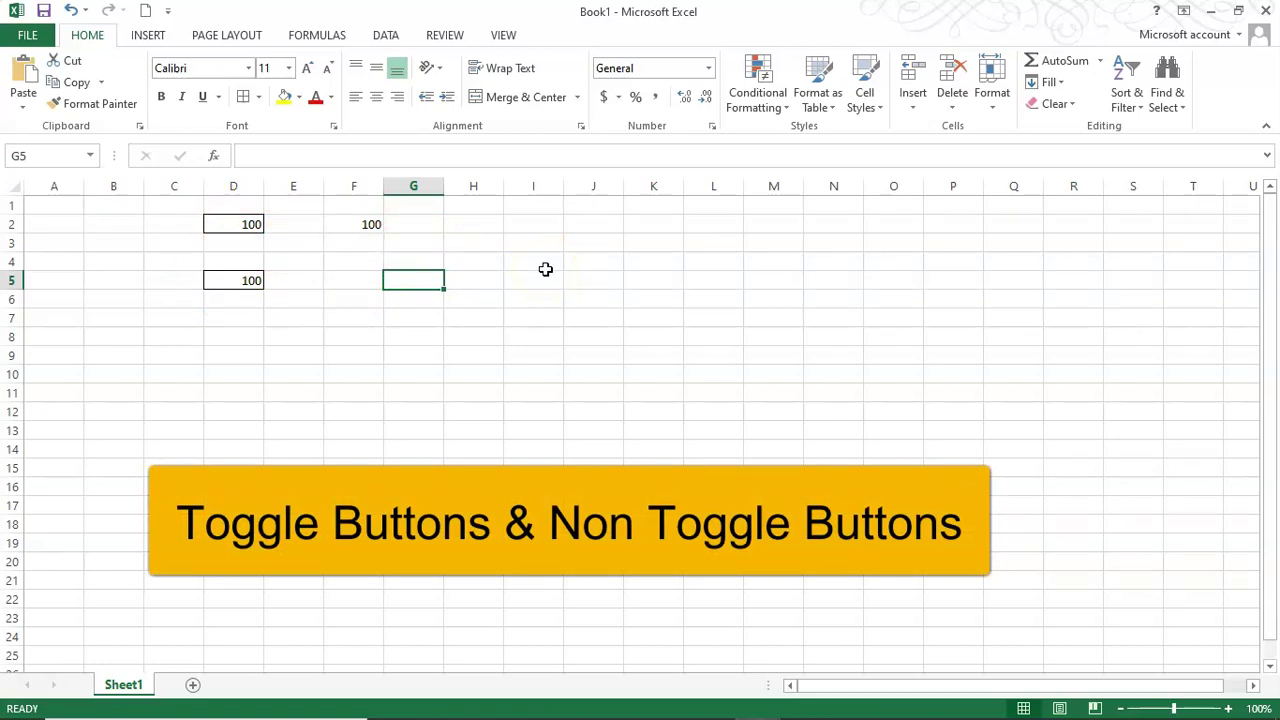
Step: Switch center alignment and bold formatting on and back off for cell F2
left_click(366, 223)
left_click(376, 97)
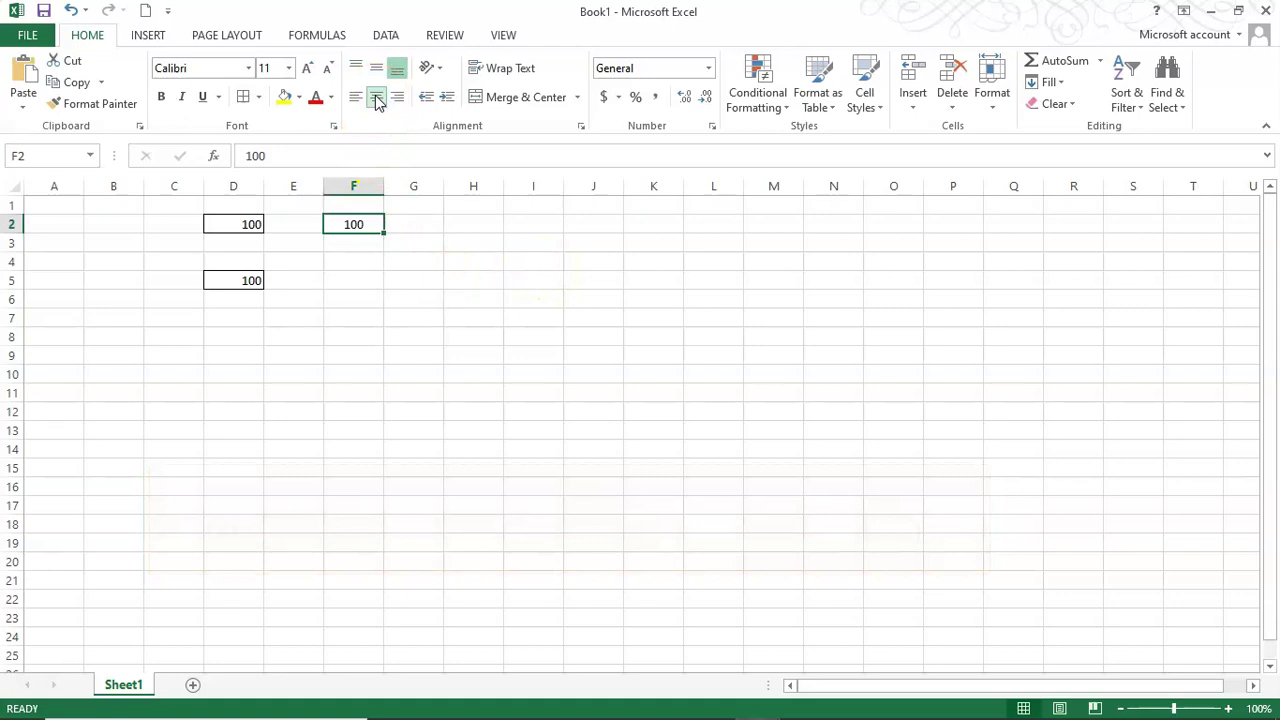
left_click(376, 97)
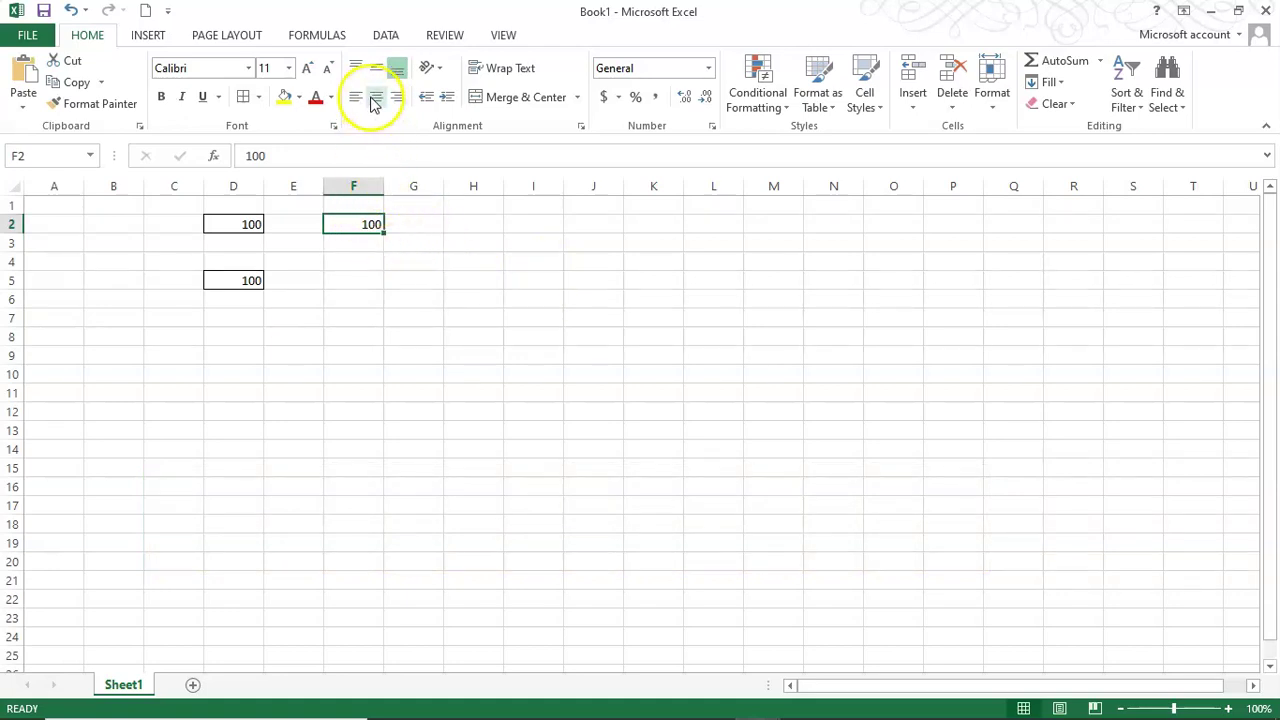
left_click(374, 98)
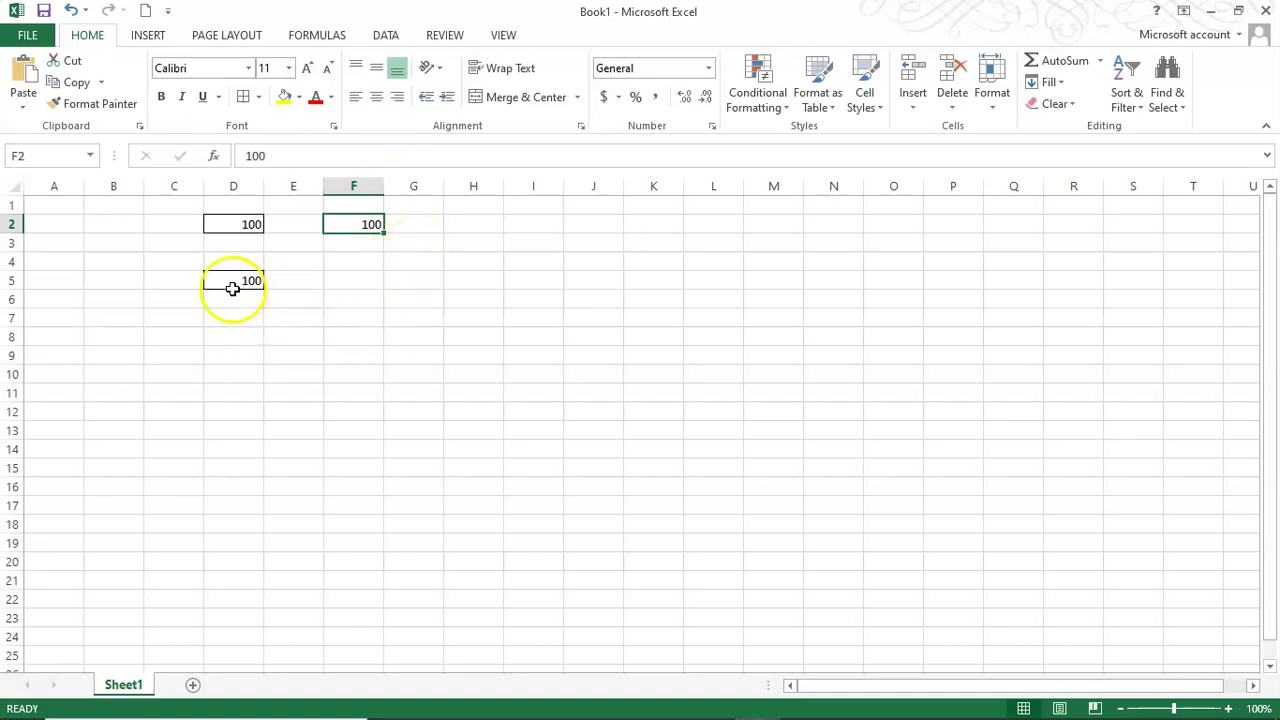
left_click(159, 101)
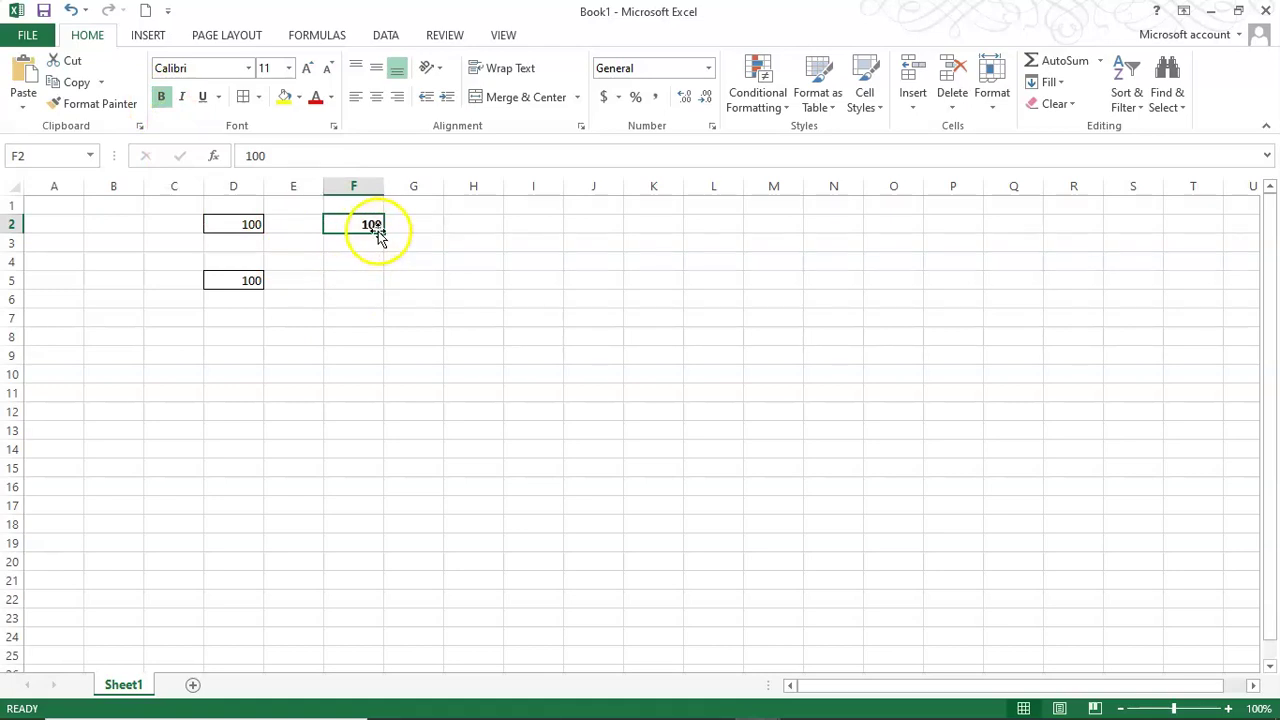
left_click(161, 101)
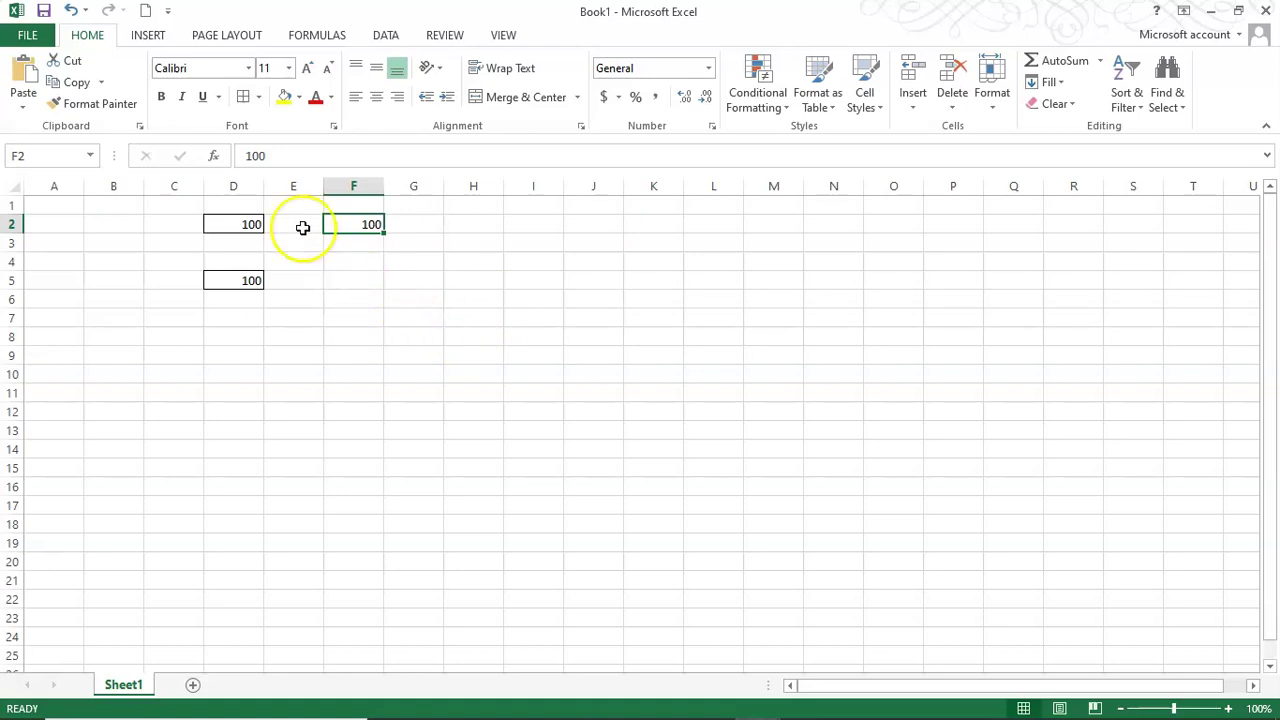
Step: Reapply All Borders to the already bordered cell D2 and deselect it
left_click(246, 224)
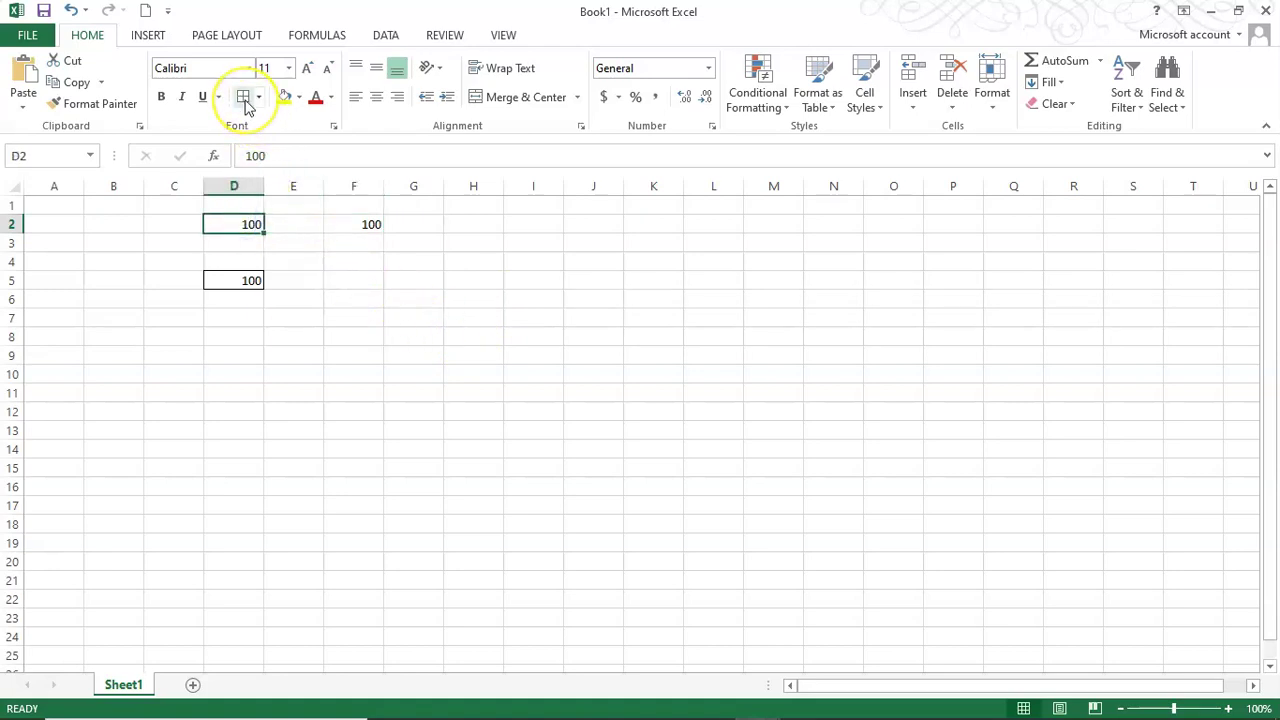
left_click(246, 97)
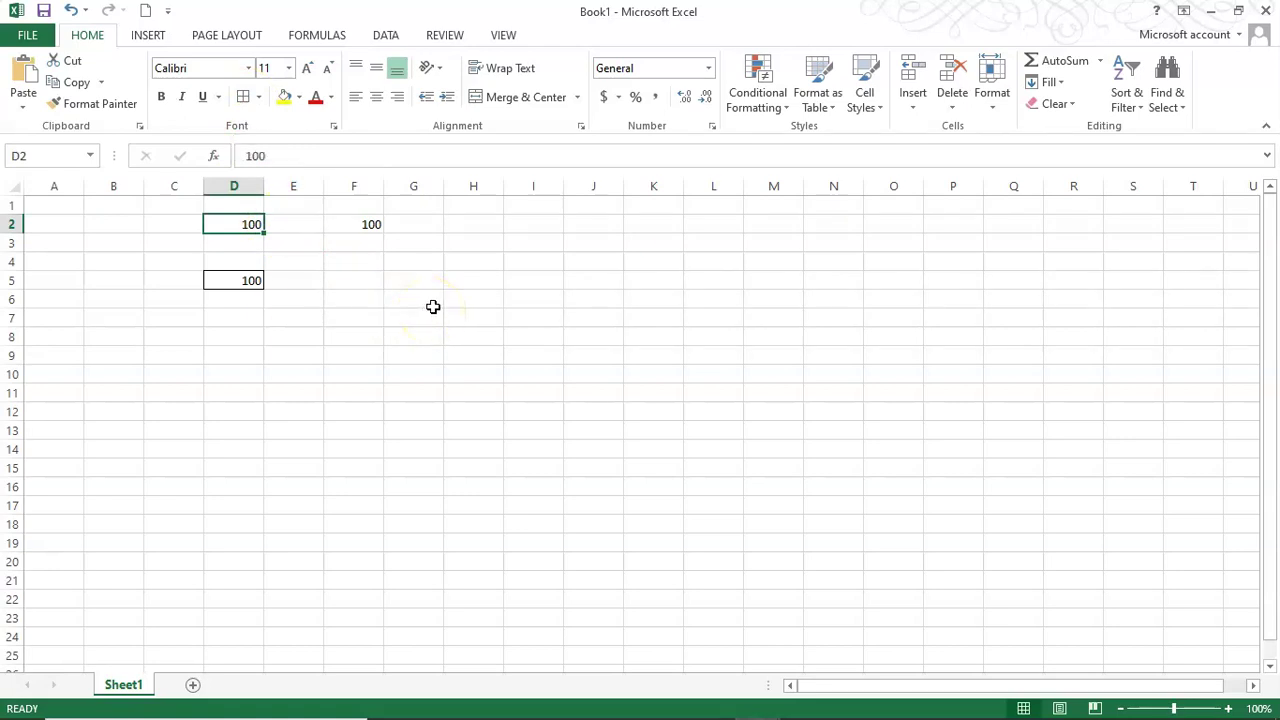
left_click(512, 225)
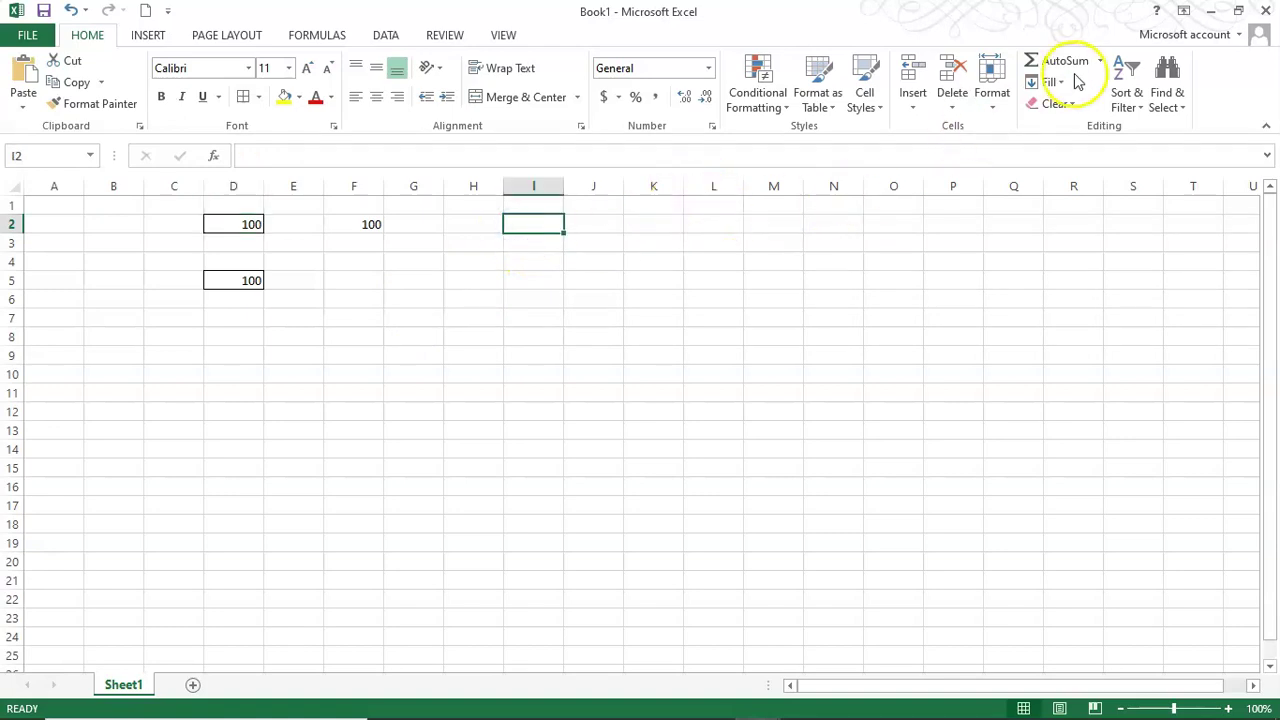
left_click(707, 72)
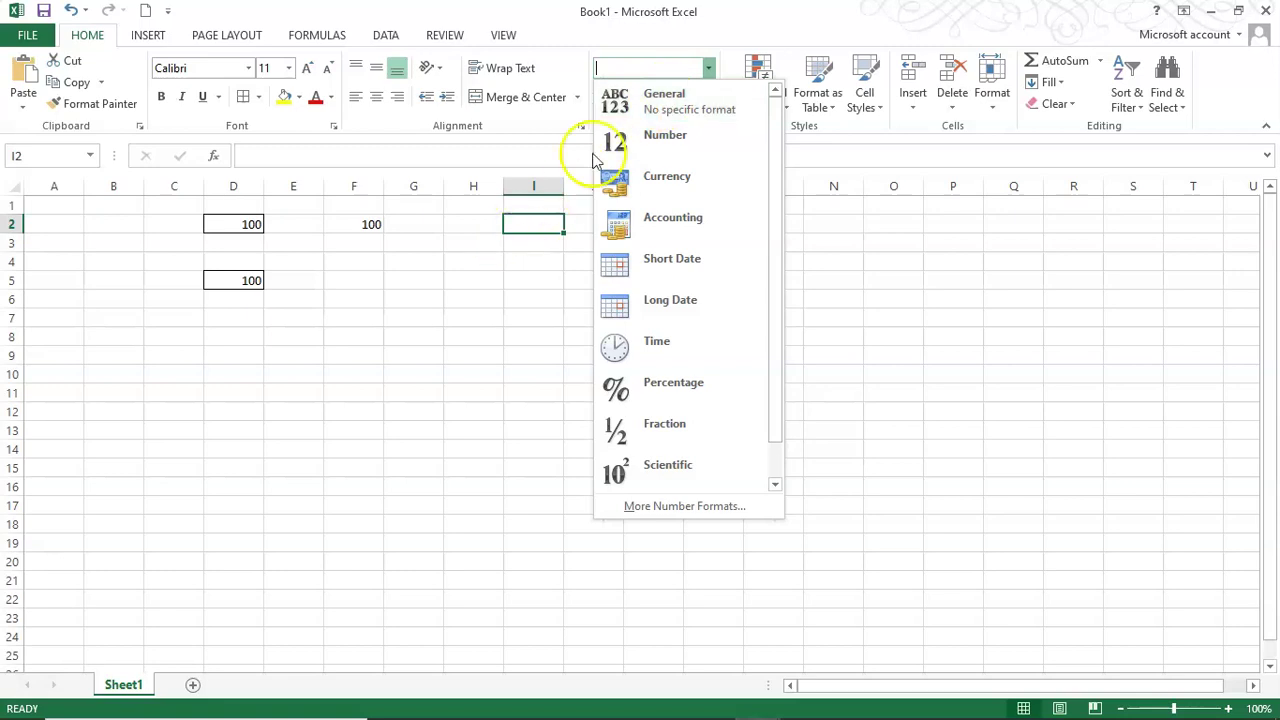
left_click(495, 261)
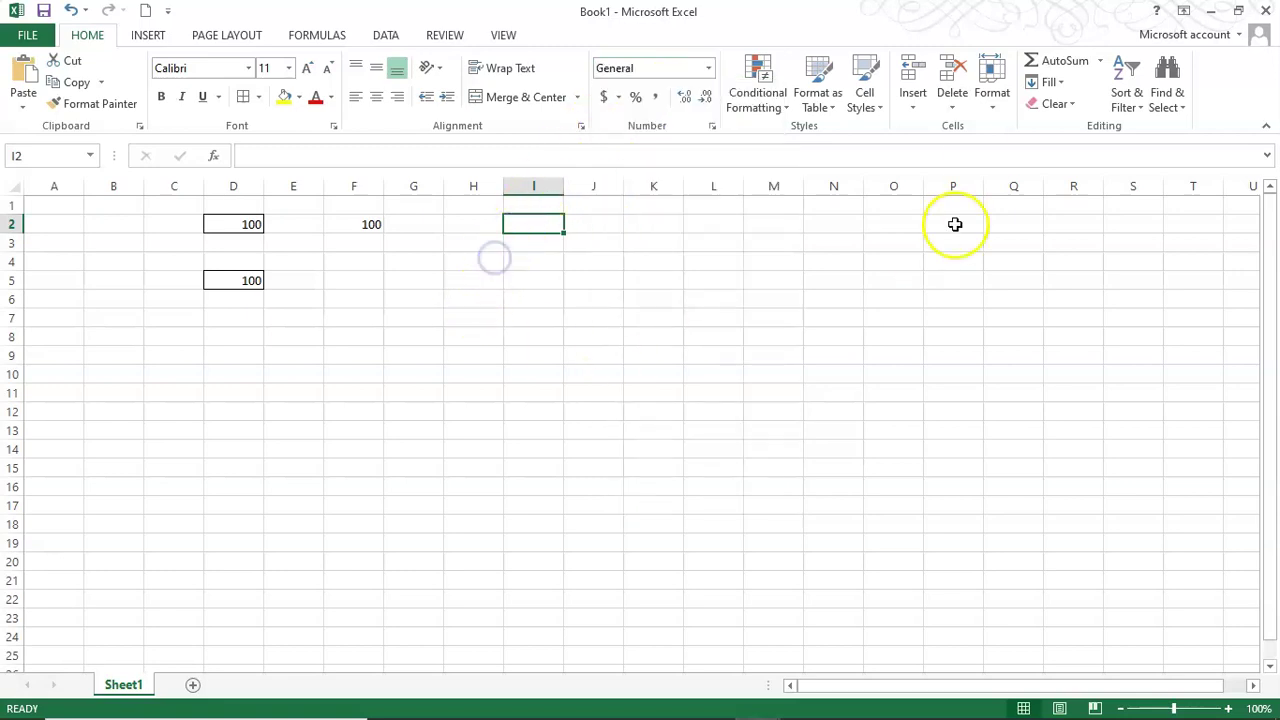
left_click(1056, 83)
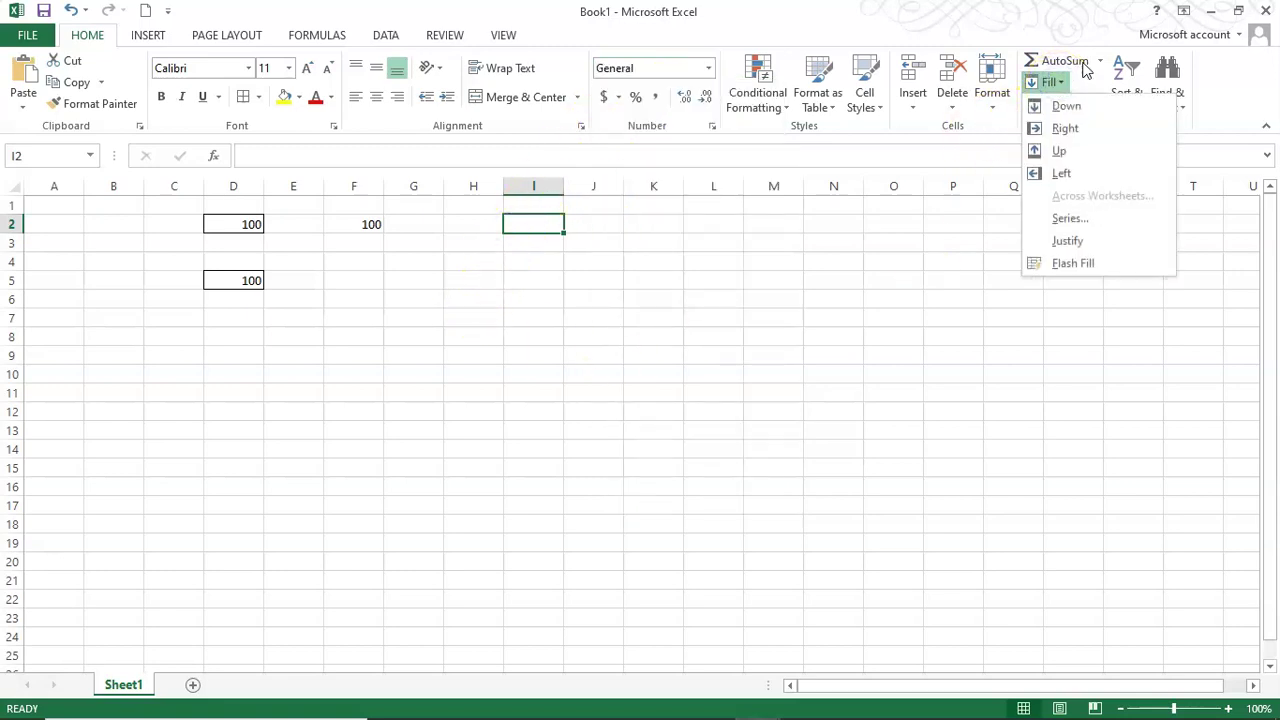
left_click(1081, 64)
left_click(1074, 106)
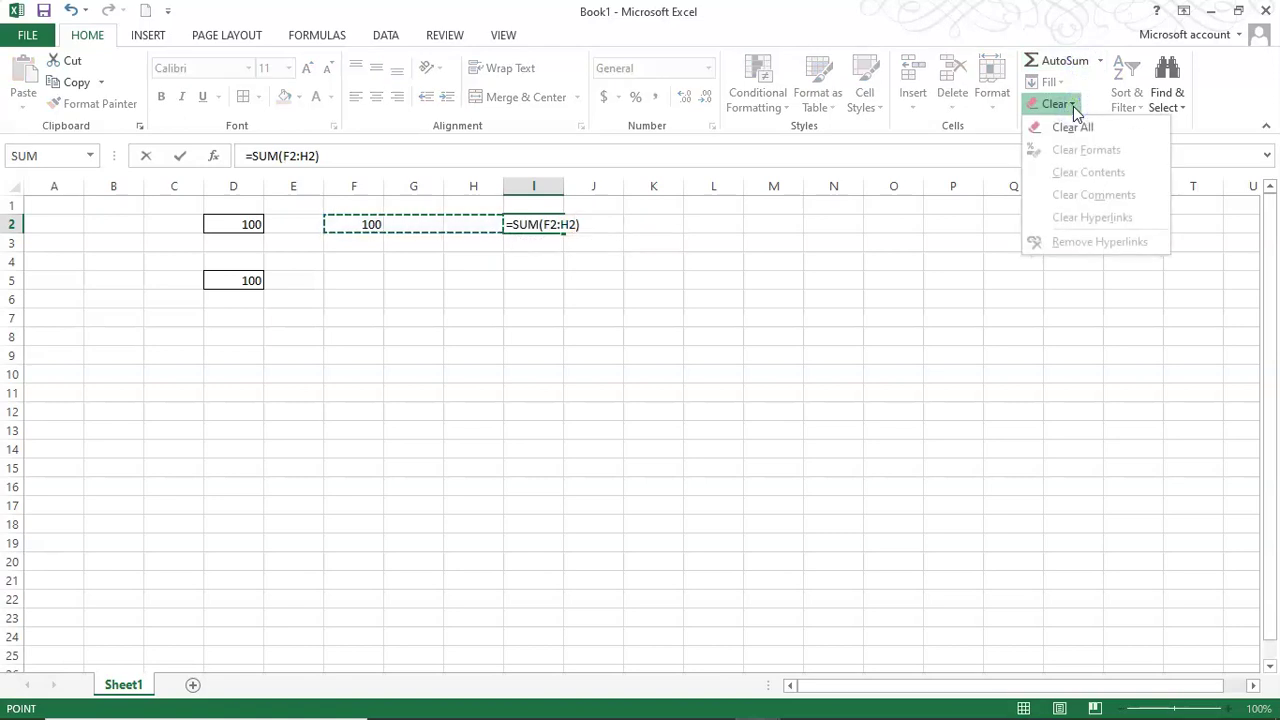
left_click(978, 366)
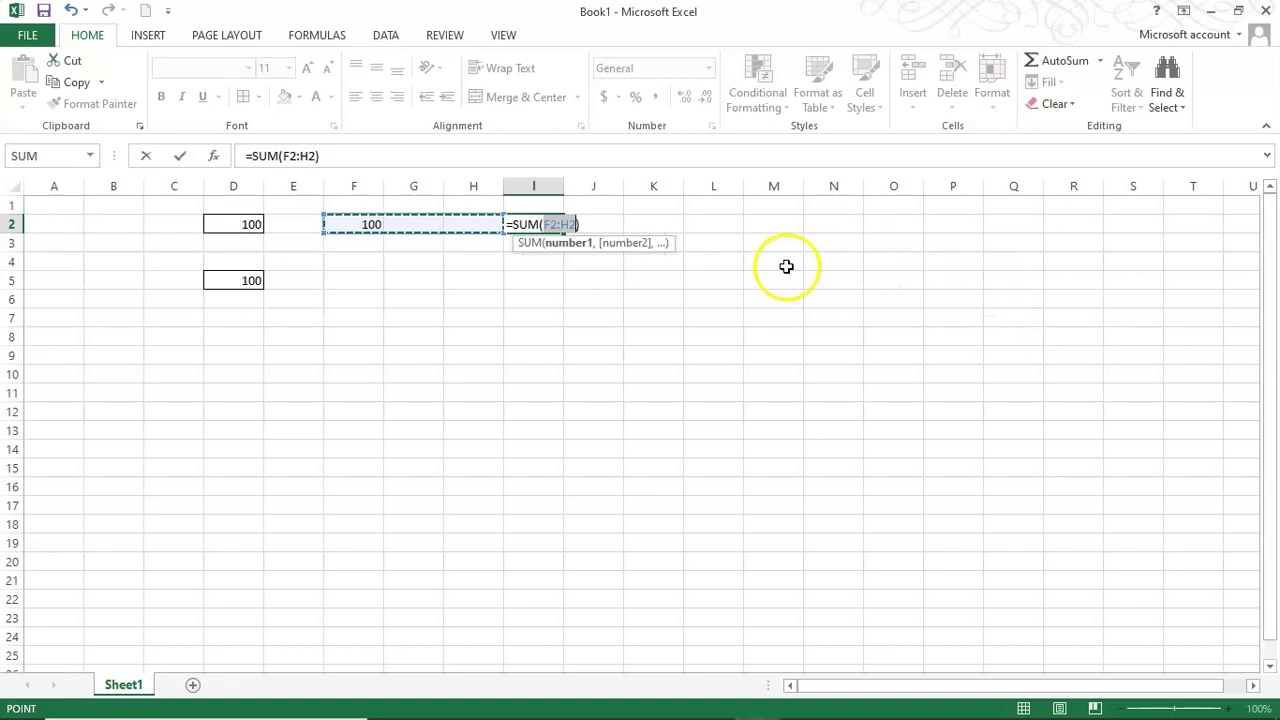
key("Escape")
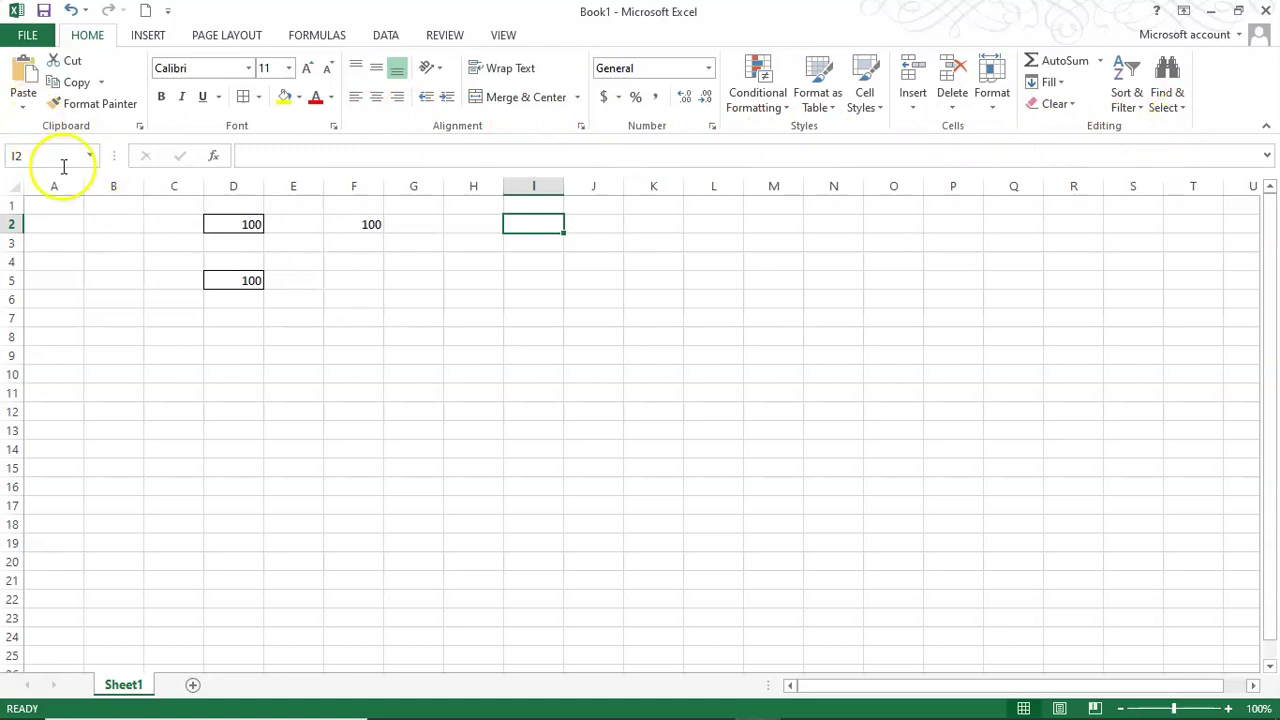
left_click(148, 35)
left_click(222, 38)
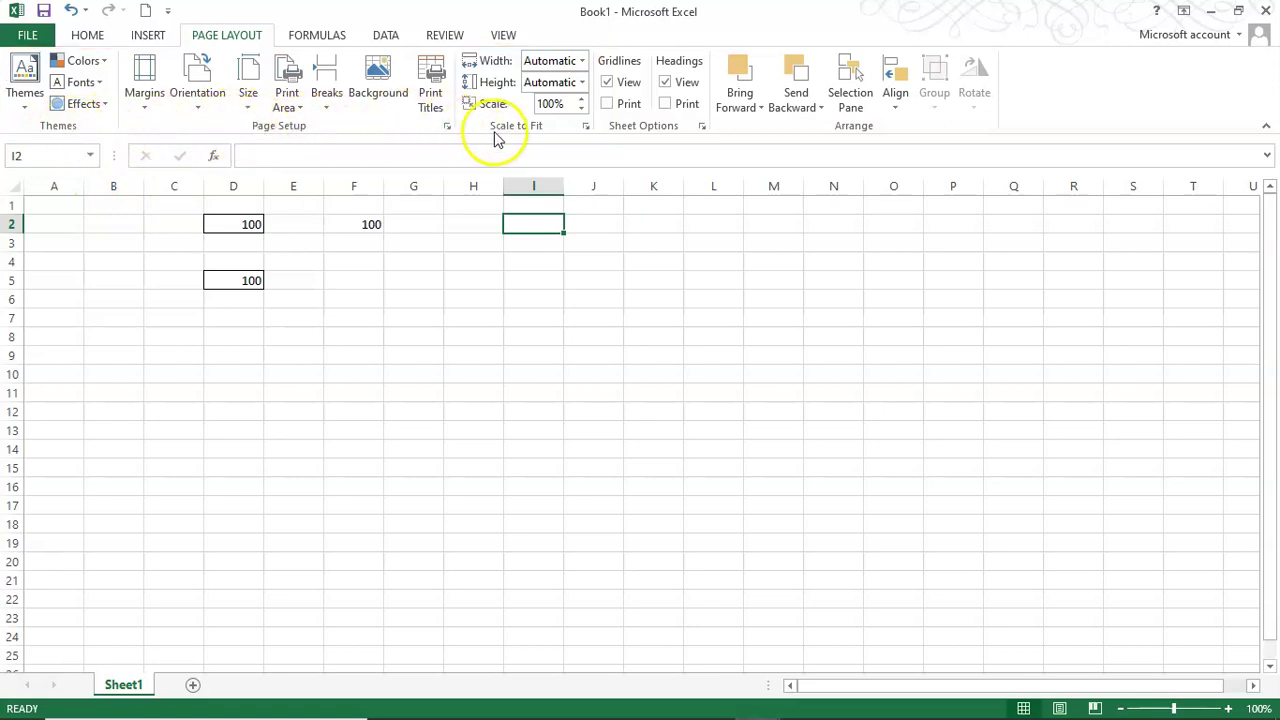
left_click(87, 37)
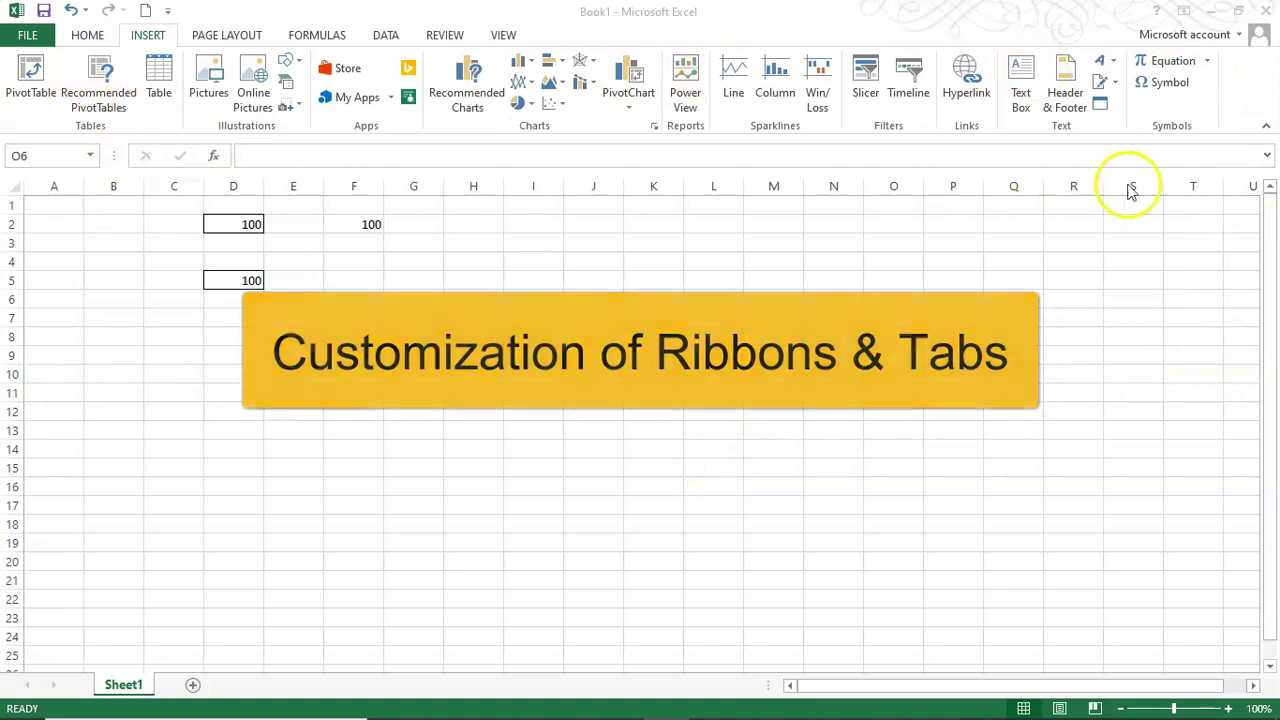
Step: Examine the options offered for customizing or collapsing the ribbon and for customizing or repositioning the Quick Access Toolbar
left_click(1245, 92)
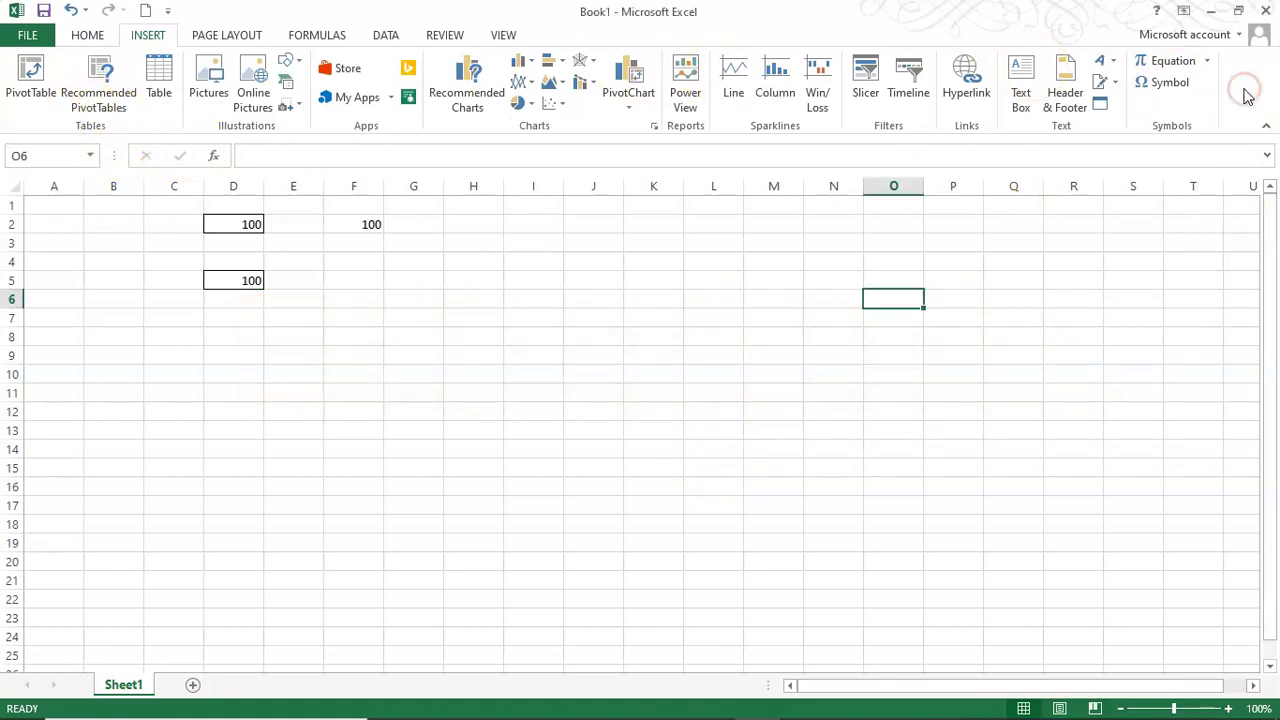
right_click(1245, 91)
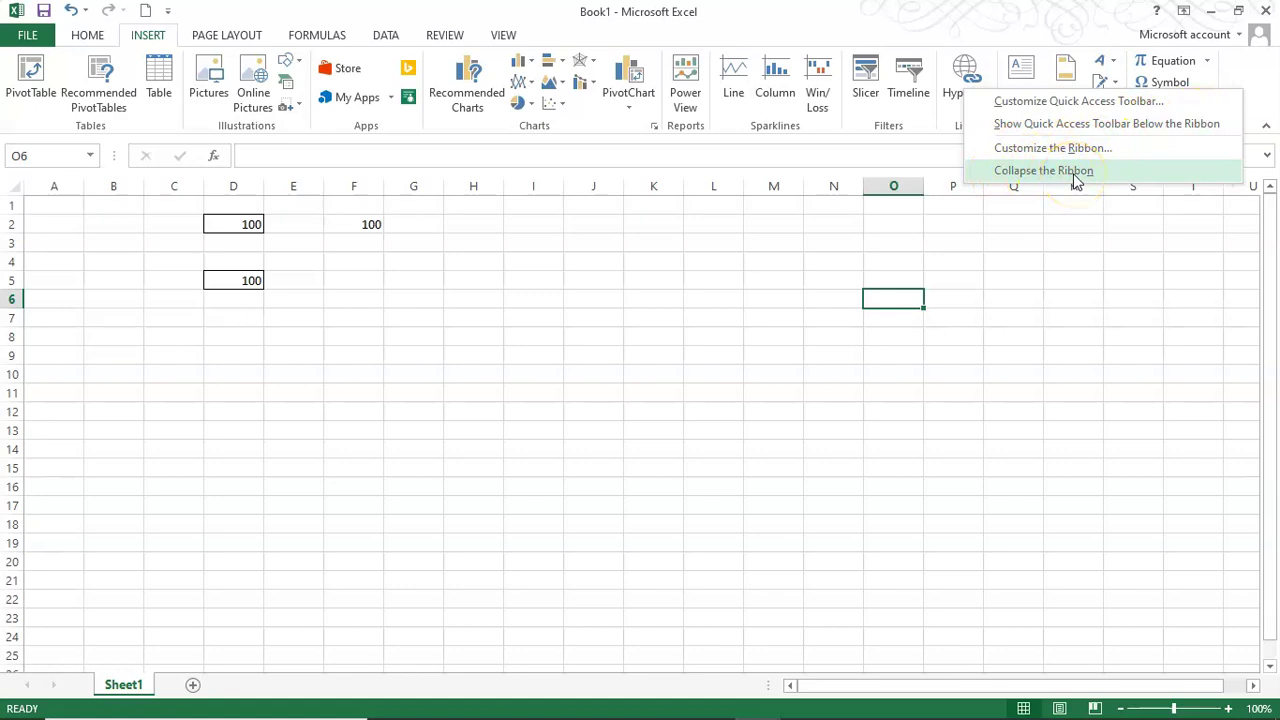
left_click(1238, 72)
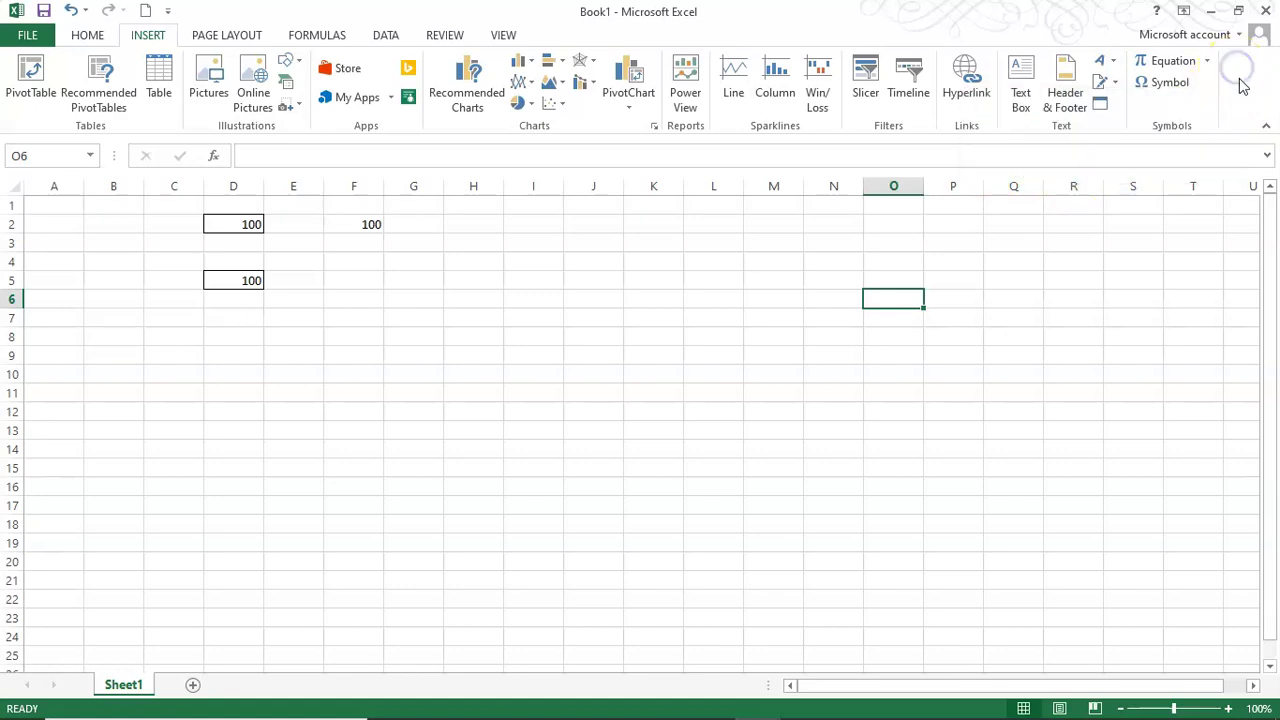
right_click(1238, 84)
left_click(1070, 160)
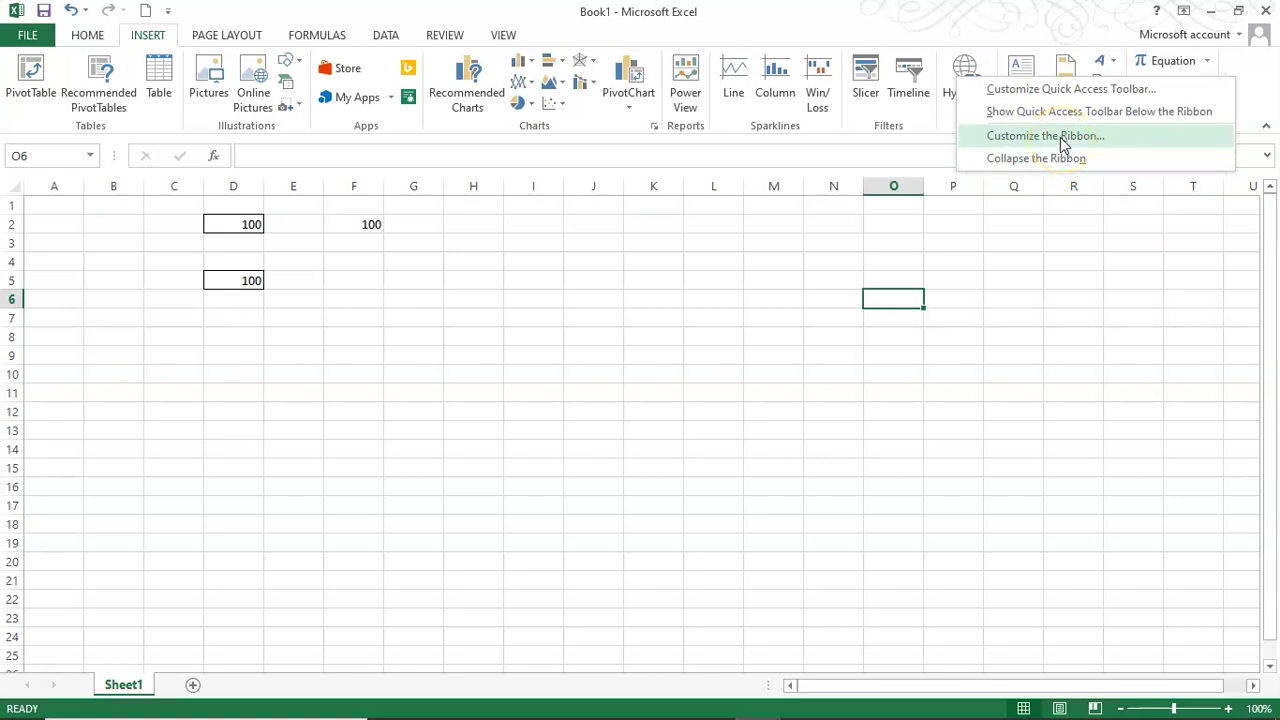
left_click(1025, 268)
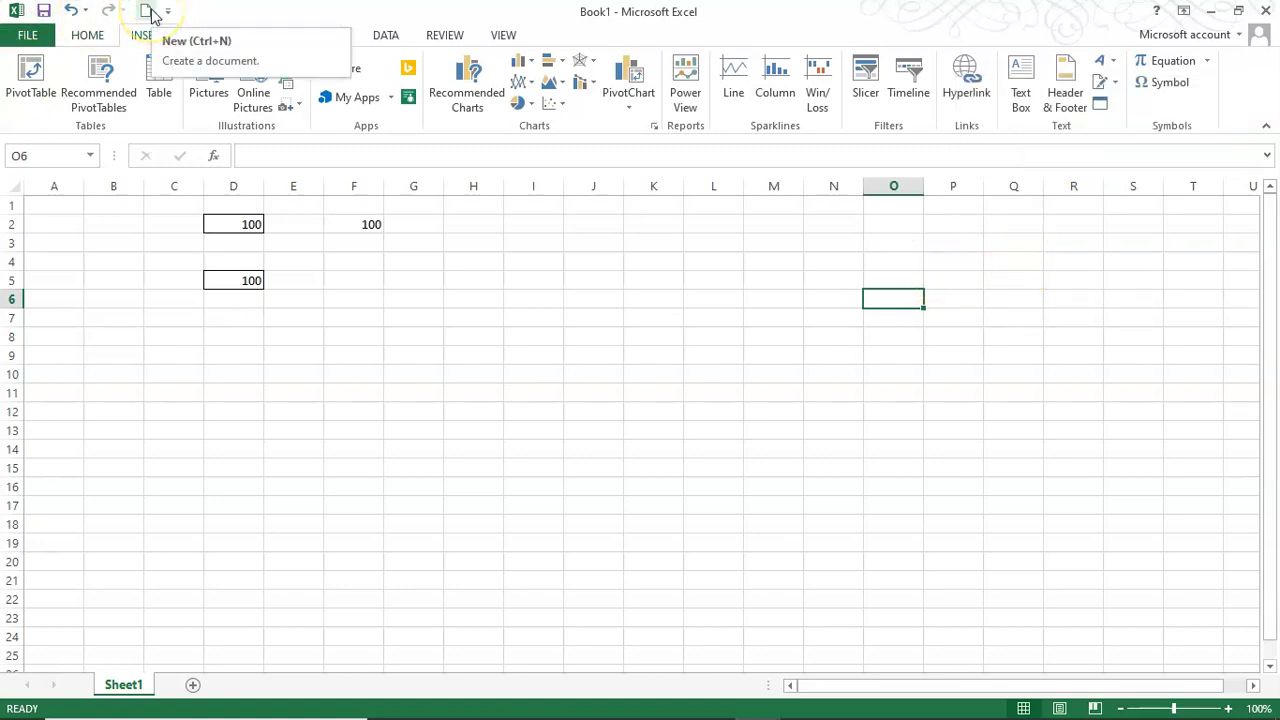
Step: Show the Quick Access Toolbar below the ribbon and move it back above the ribbon
right_click(1241, 88)
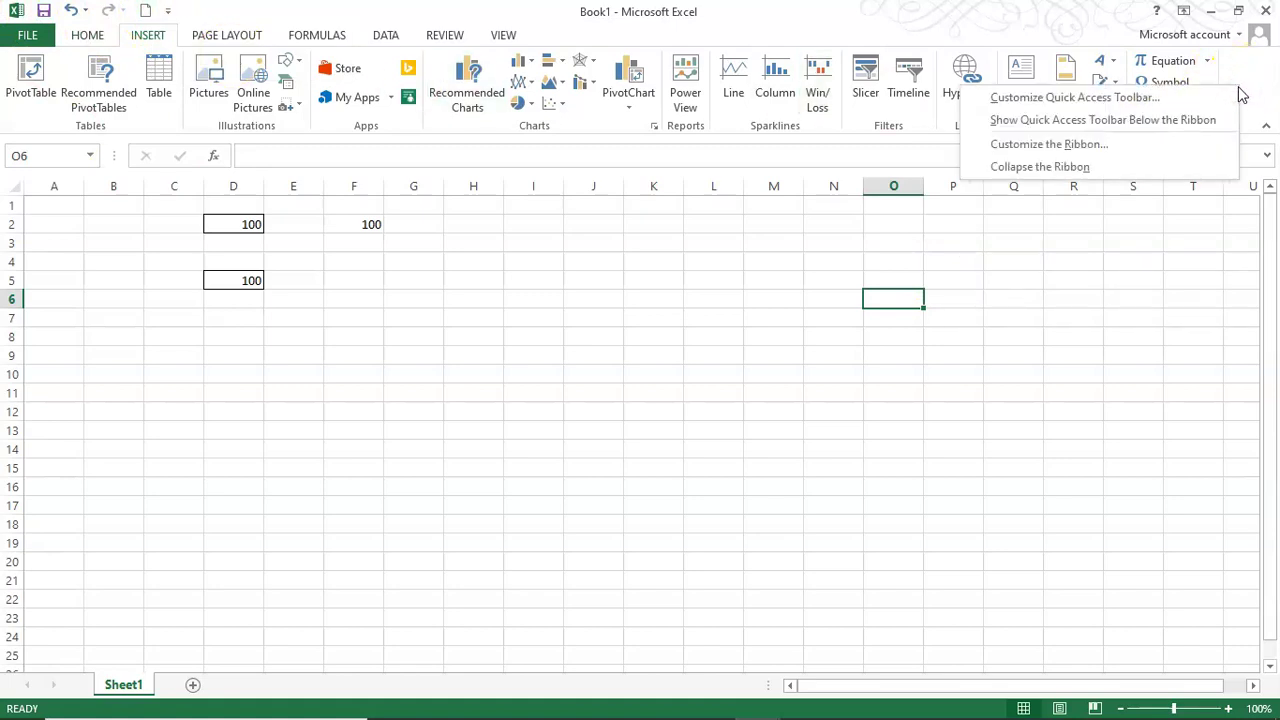
left_click(1157, 122)
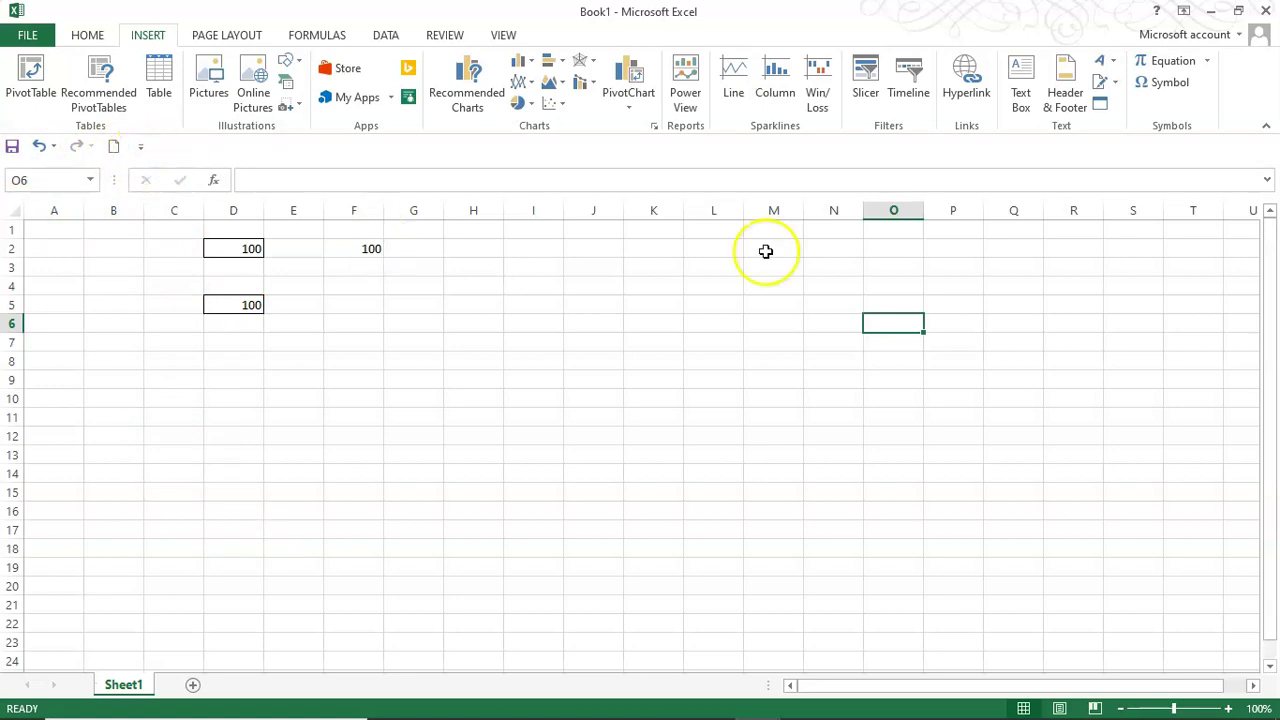
right_click(1246, 87)
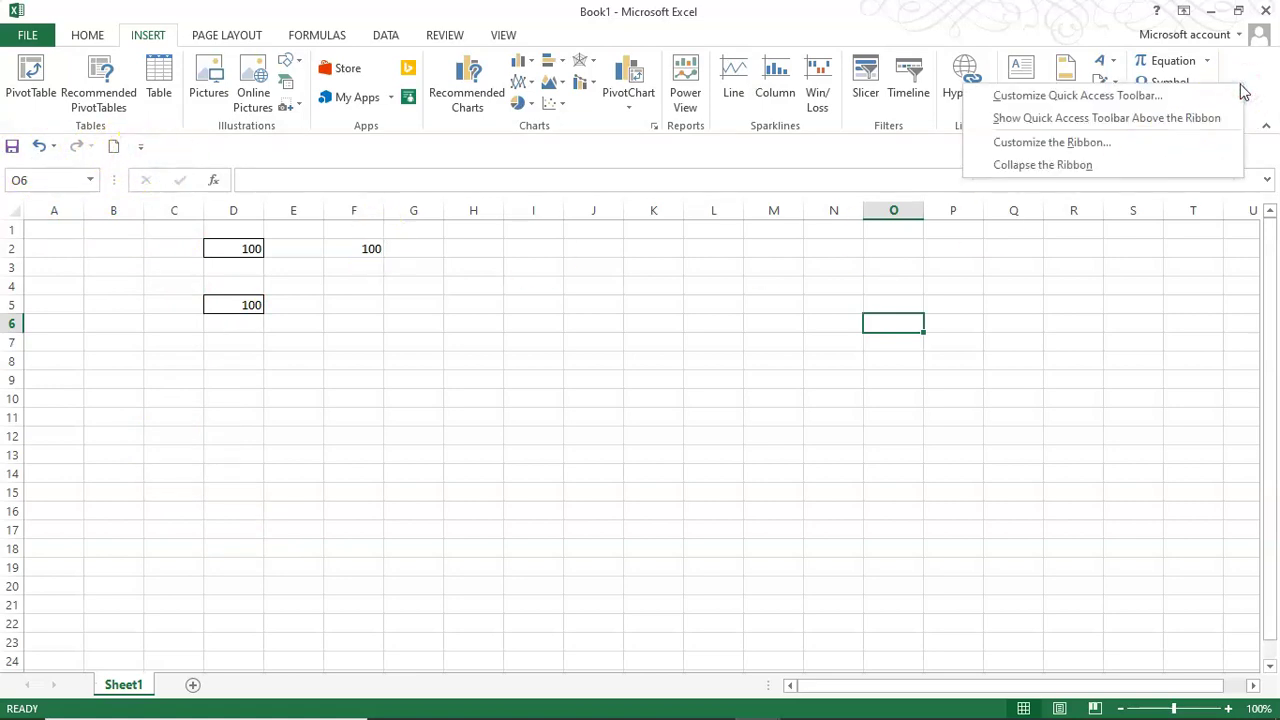
left_click(1167, 120)
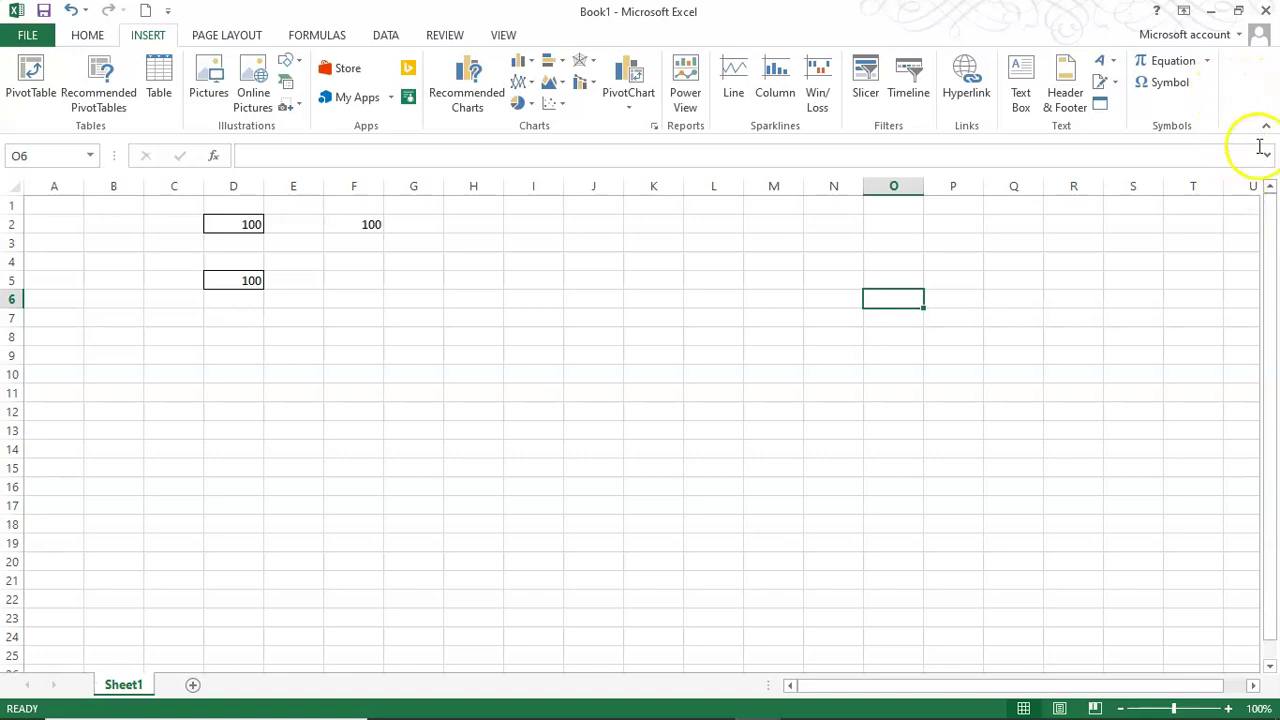
left_click(535, 260)
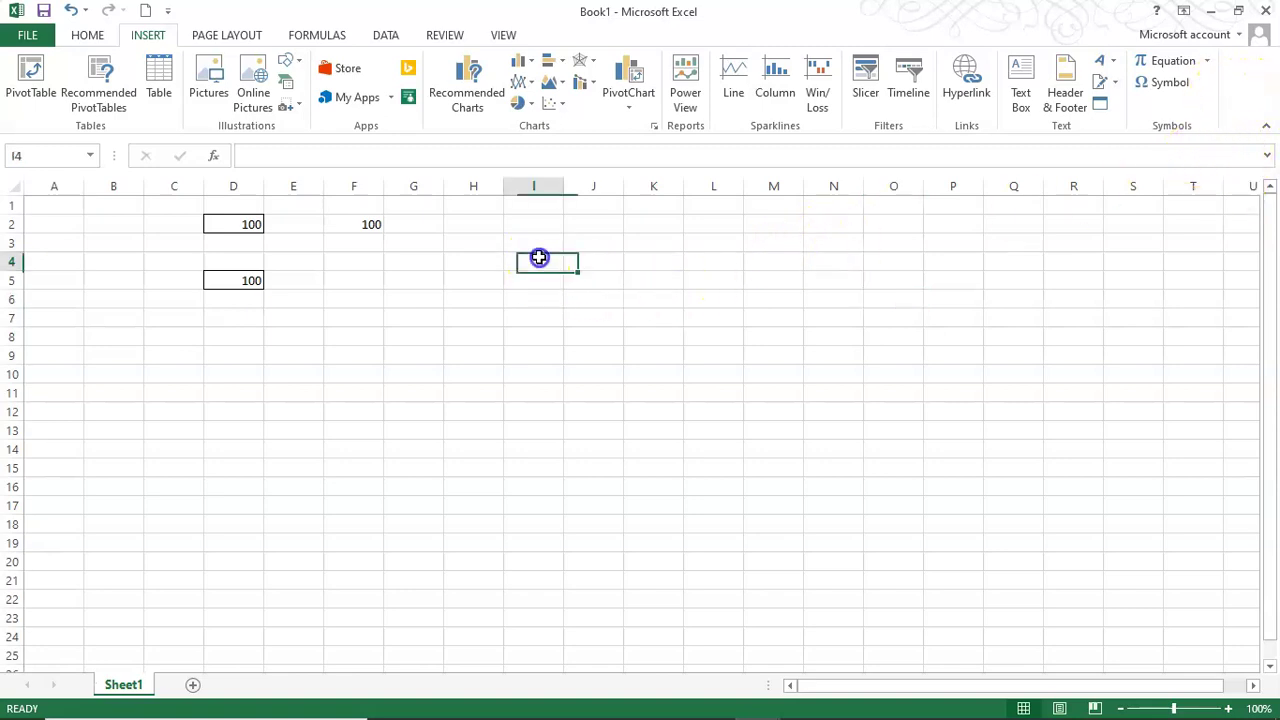
right_click(1248, 84)
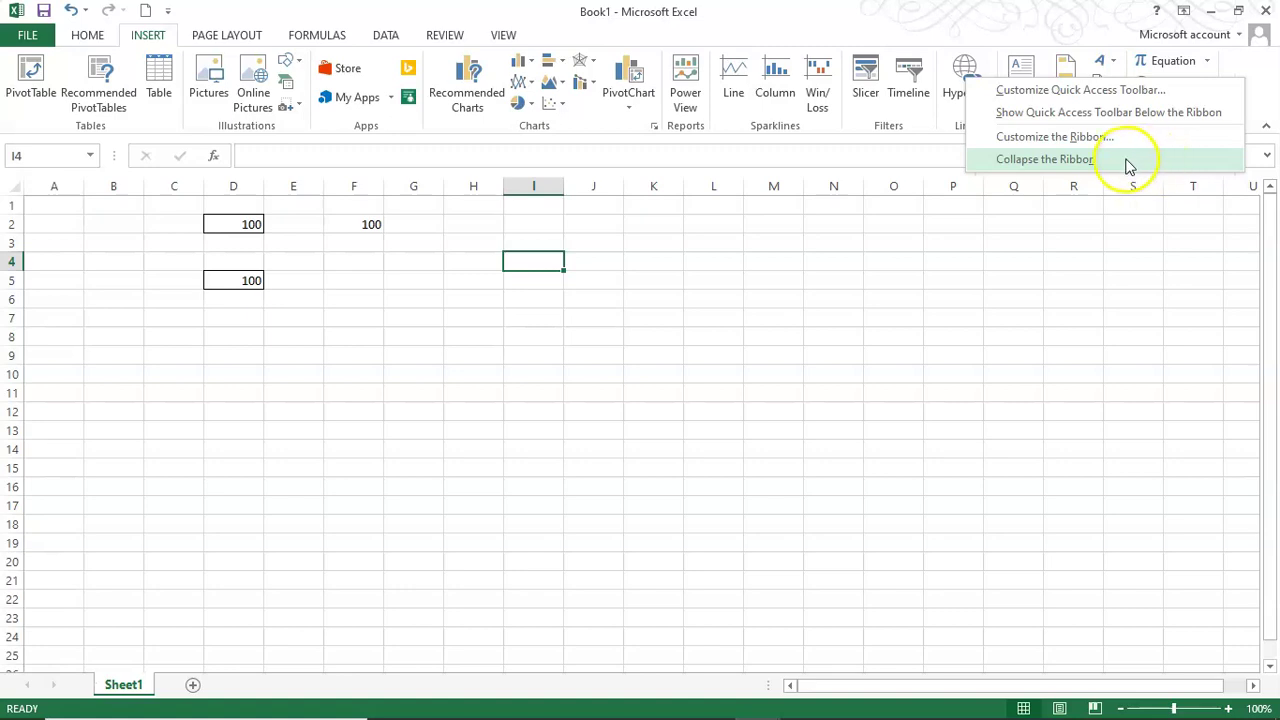
left_click(780, 255)
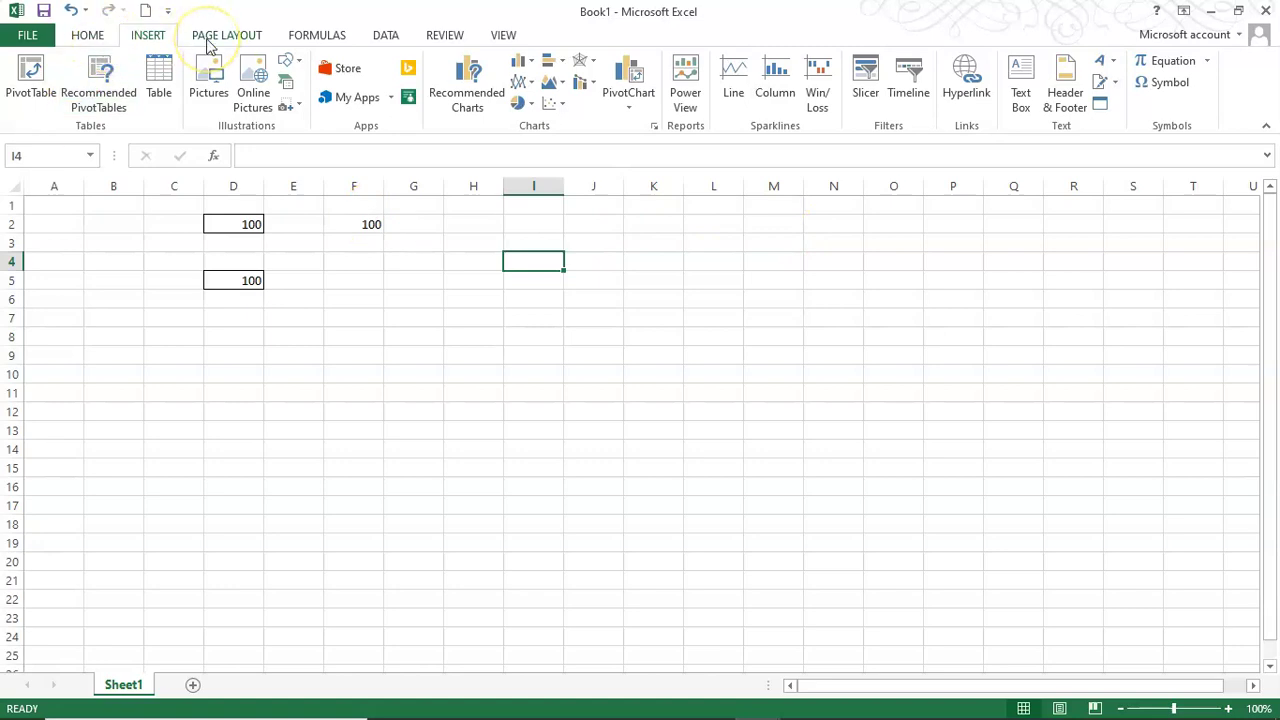
Step: Examine the Quick Access Toolbar customization options with All Commands and Macros as command sources, and leave them without saving
right_click(89, 38)
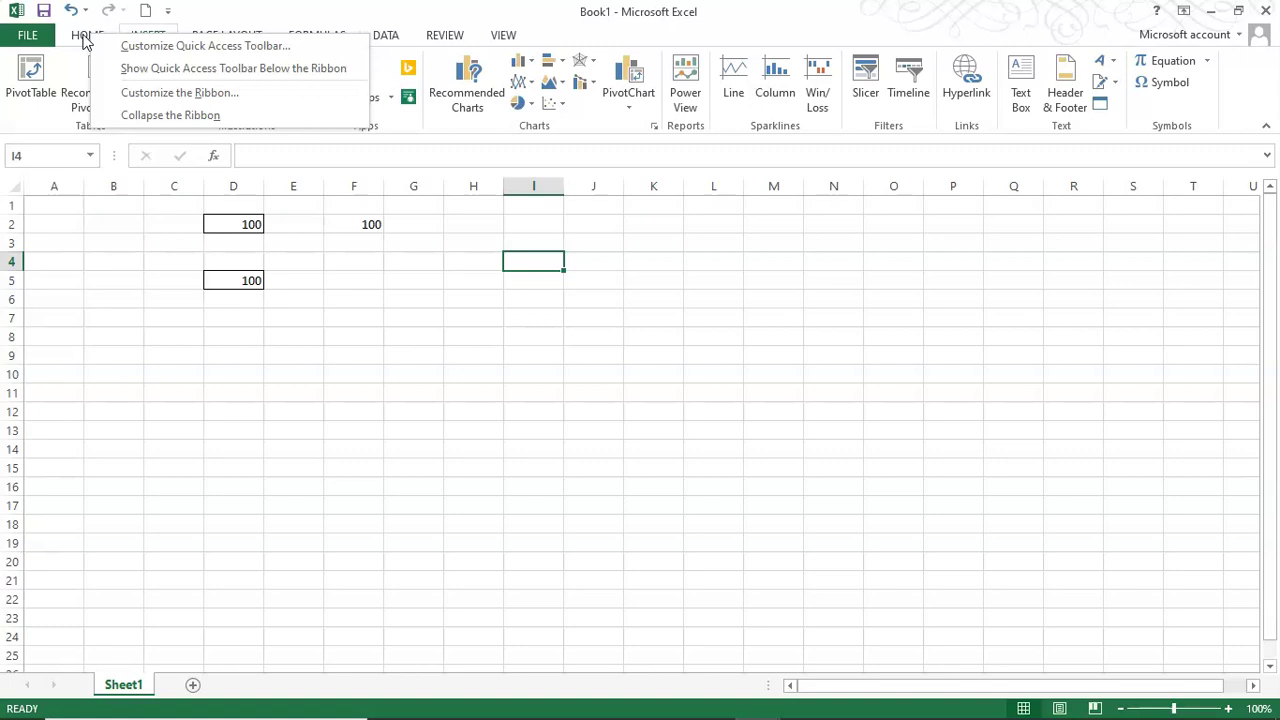
left_click(180, 50)
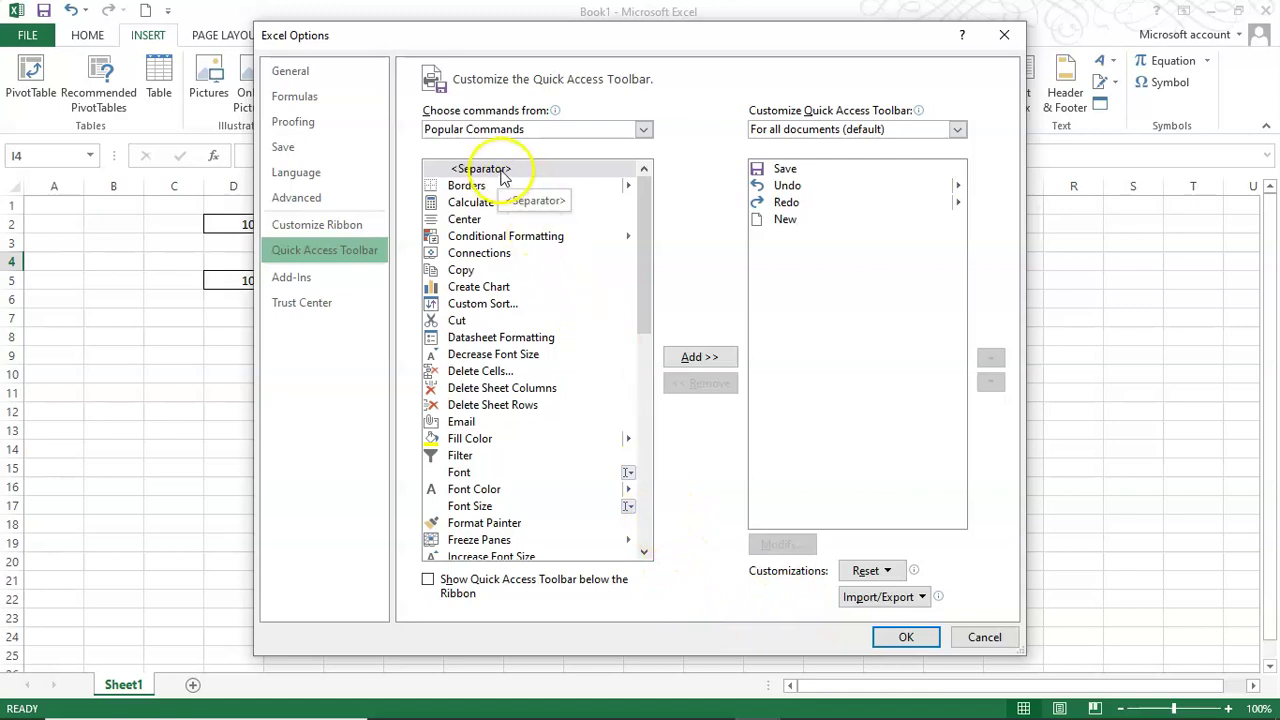
left_click_drag(646, 183, 646, 183)
left_click(644, 130)
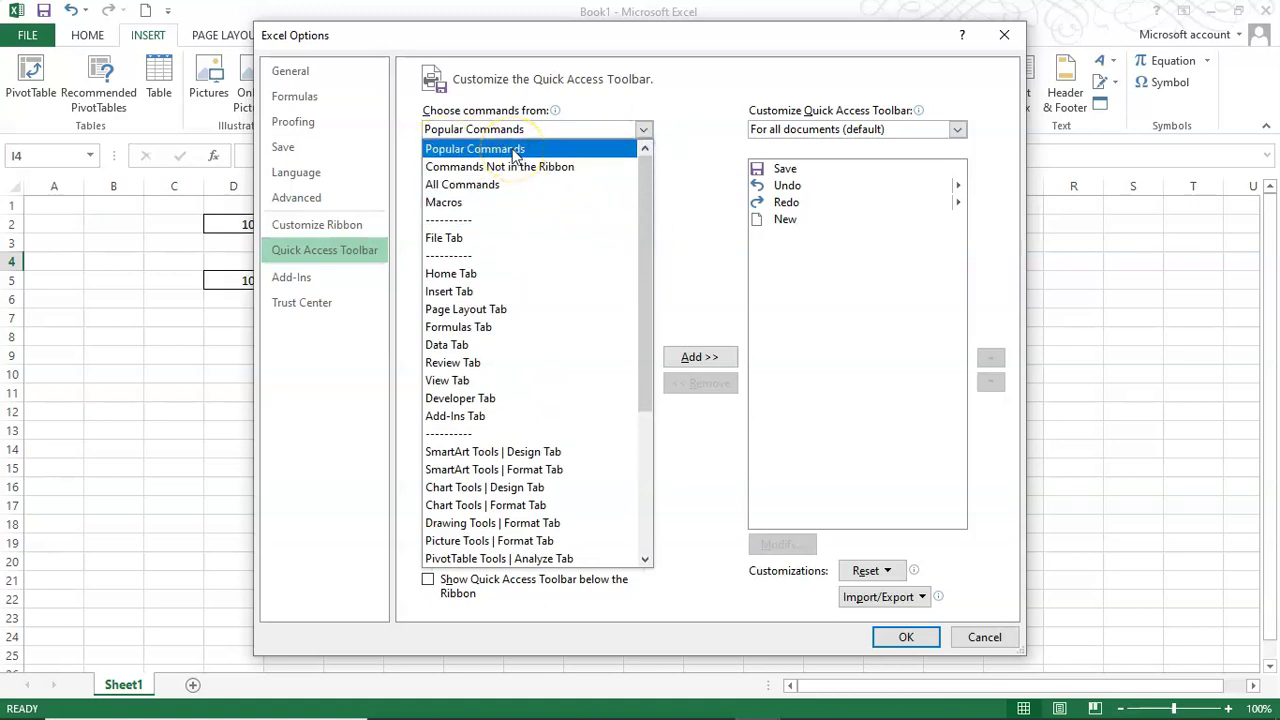
left_click(478, 184)
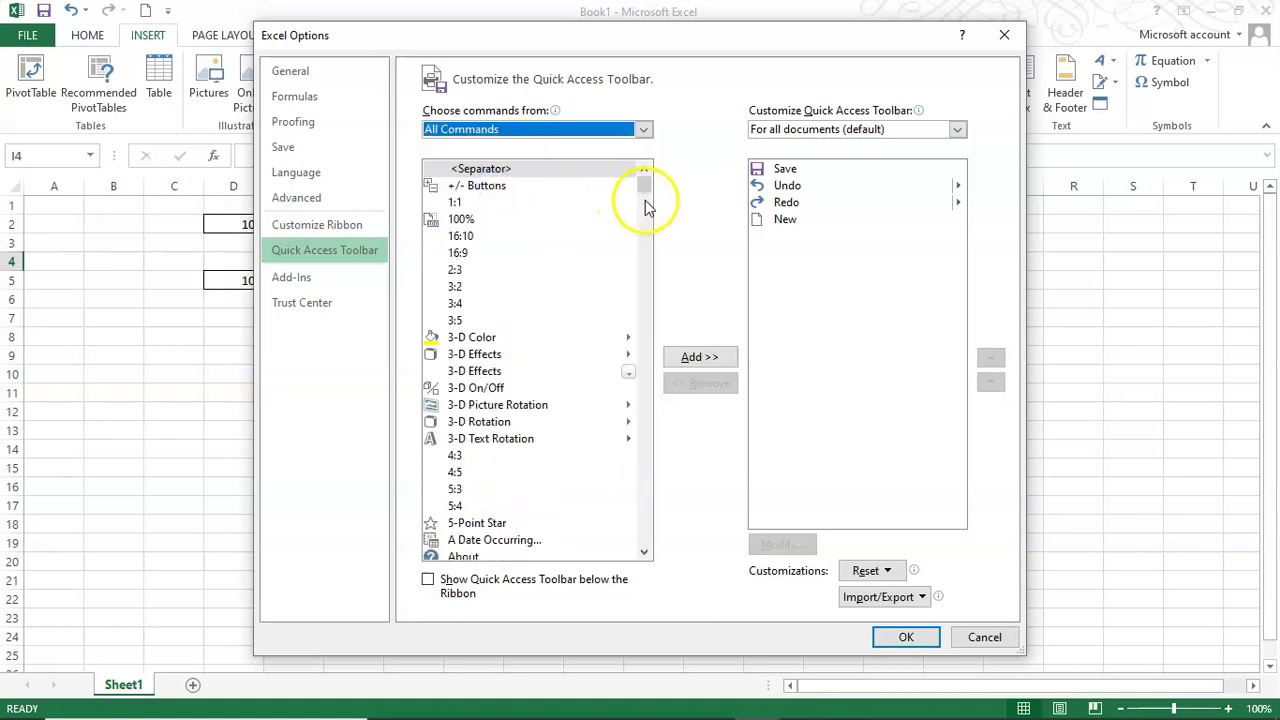
left_click(643, 129)
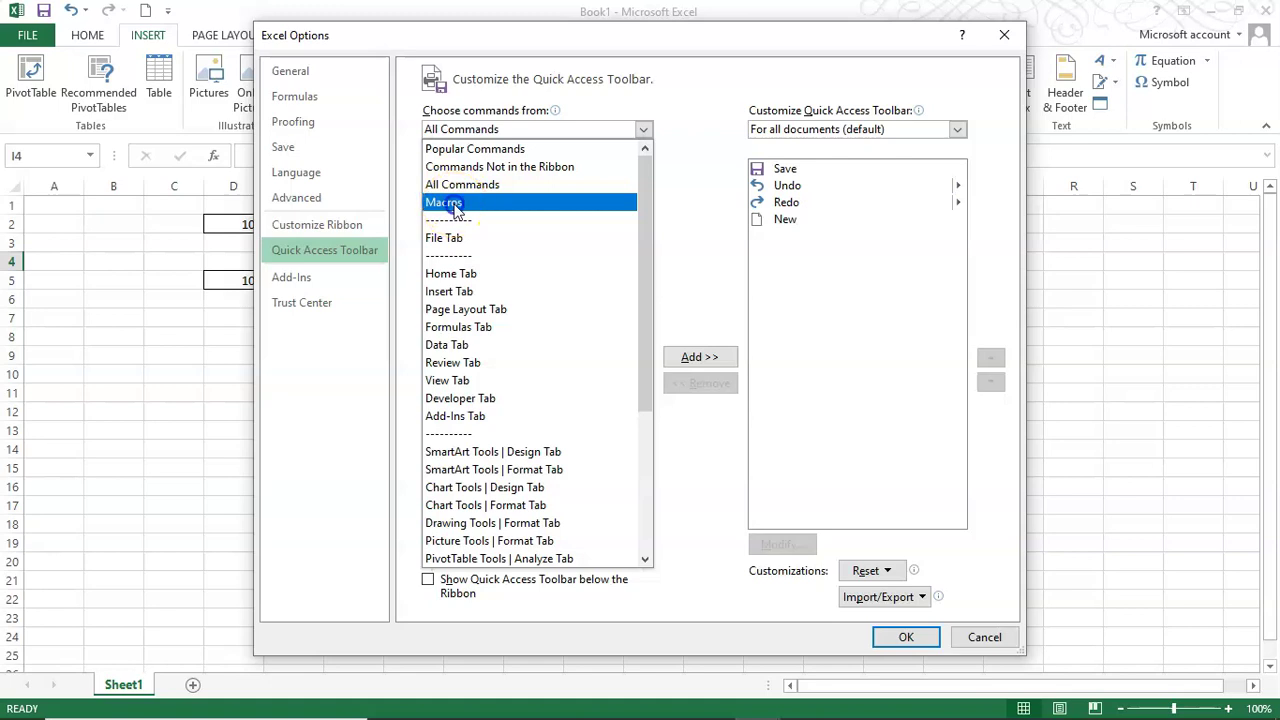
left_click(452, 205)
left_click(643, 131)
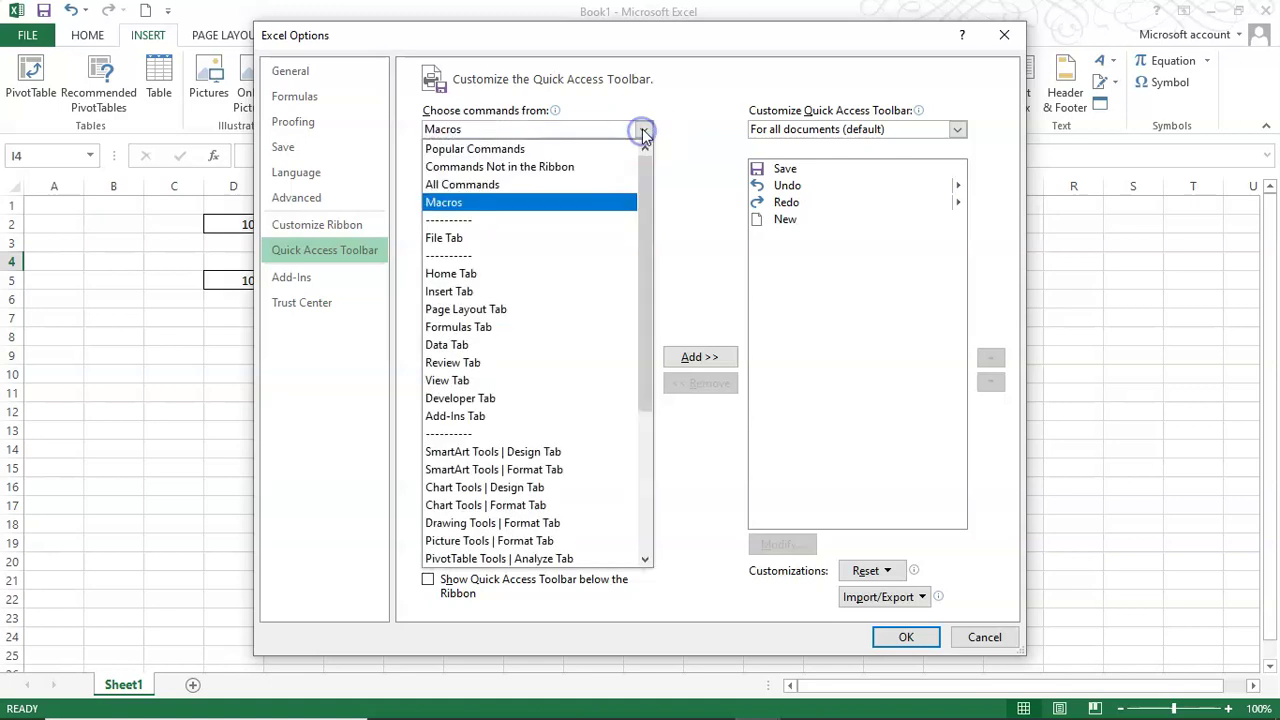
left_click(450, 187)
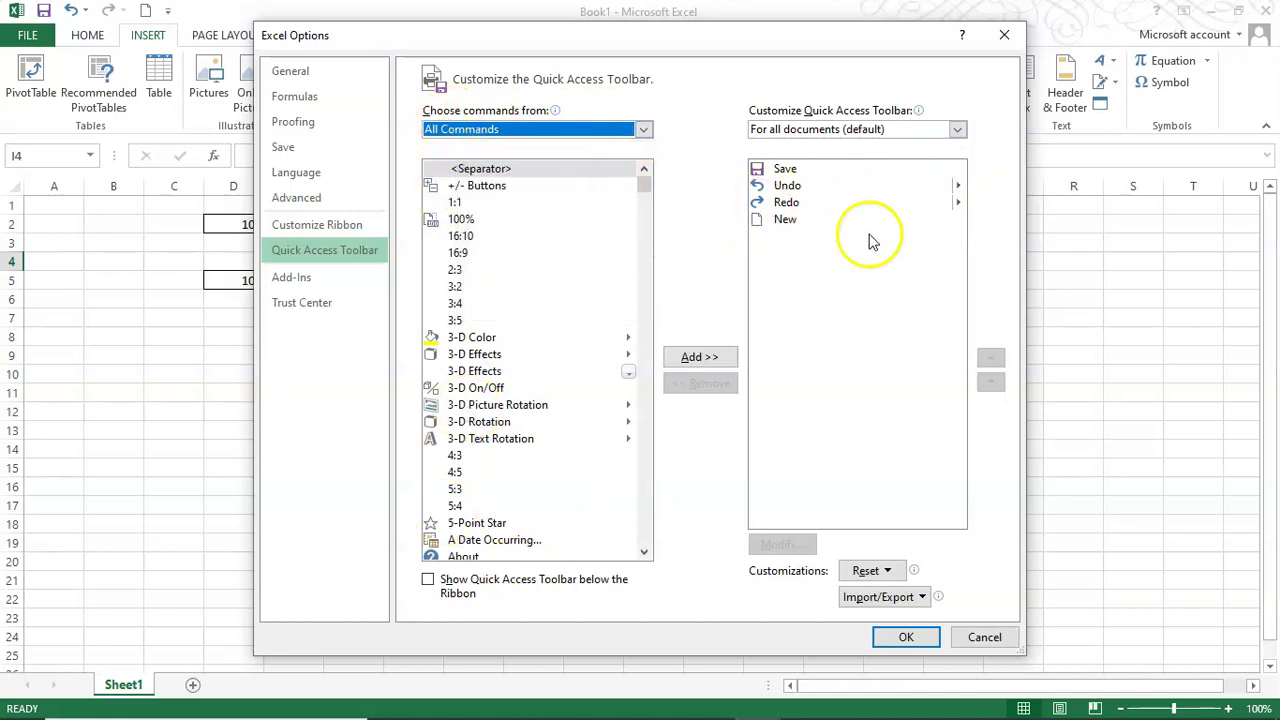
left_click(960, 230)
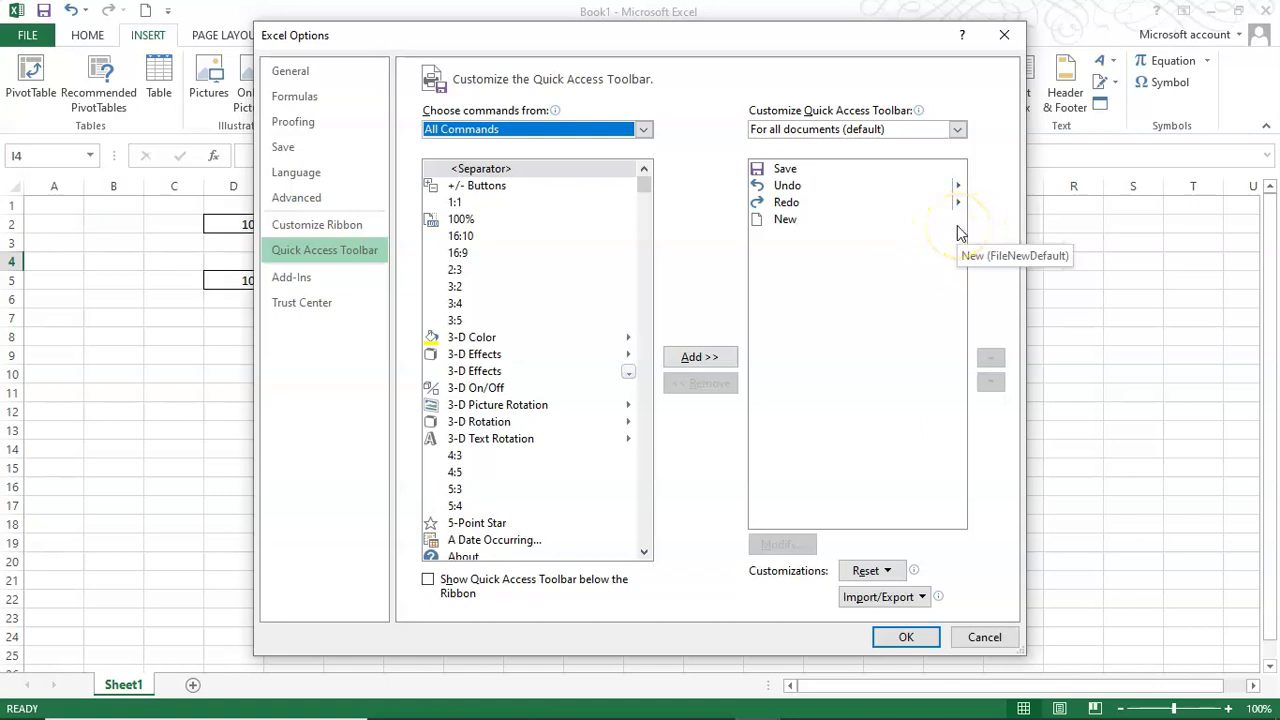
left_click(906, 640)
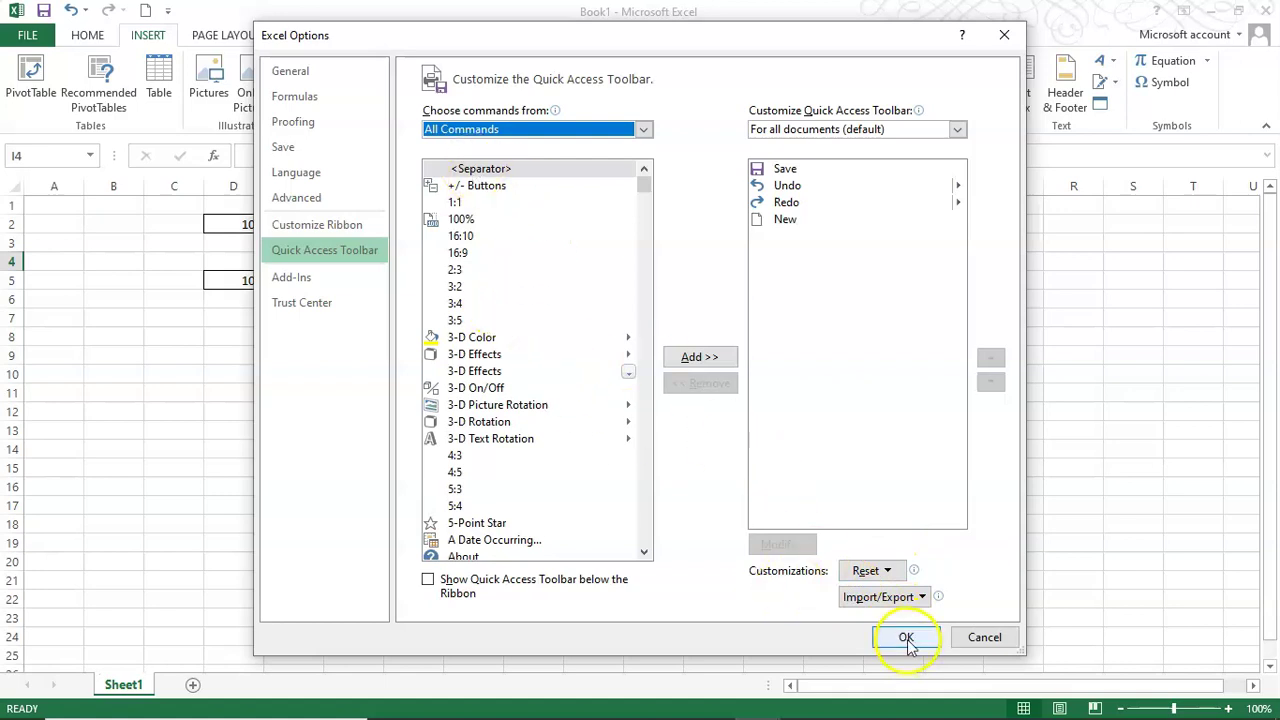
left_click(998, 640)
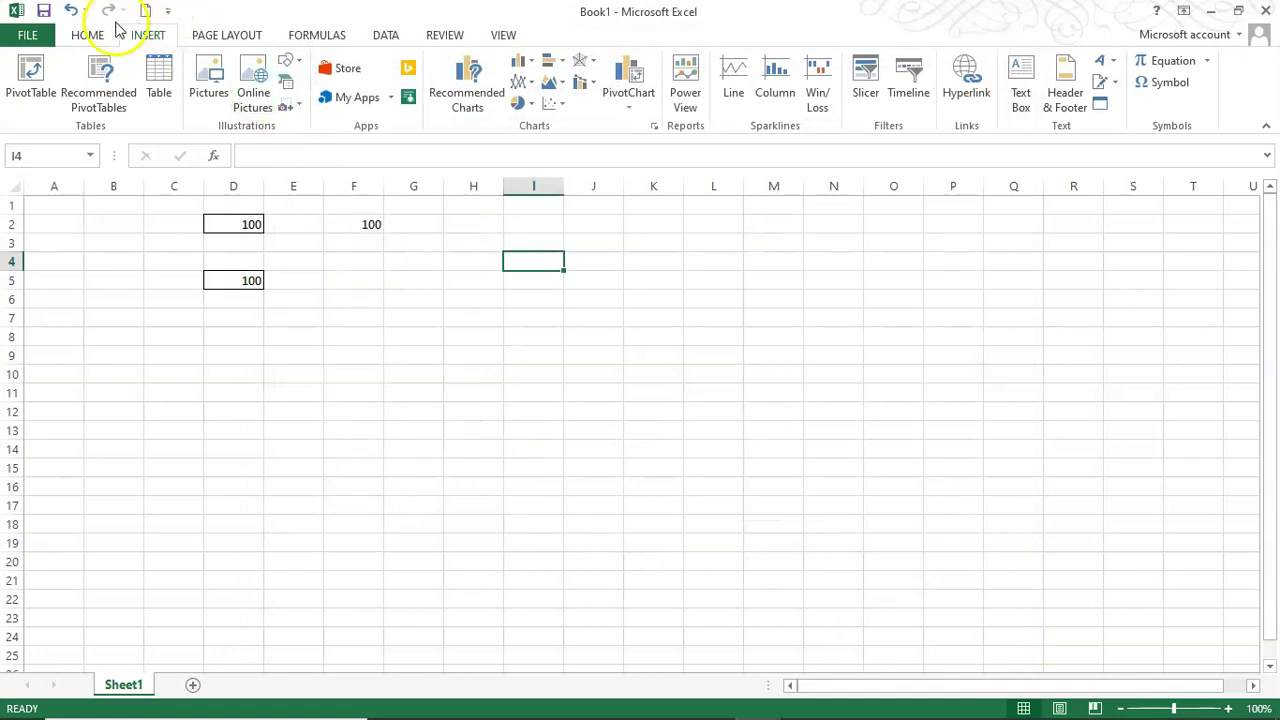
Step: Add the Open command to the Quick Access Toolbar
left_click(169, 12)
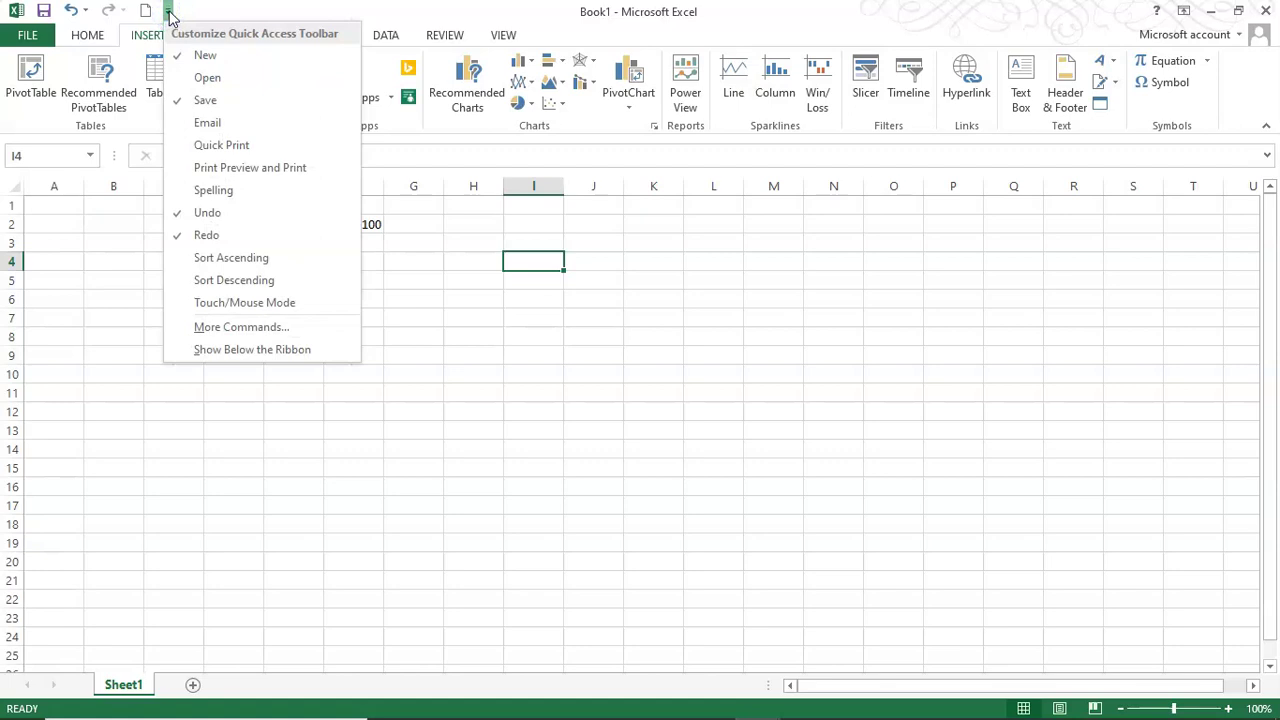
left_click(182, 80)
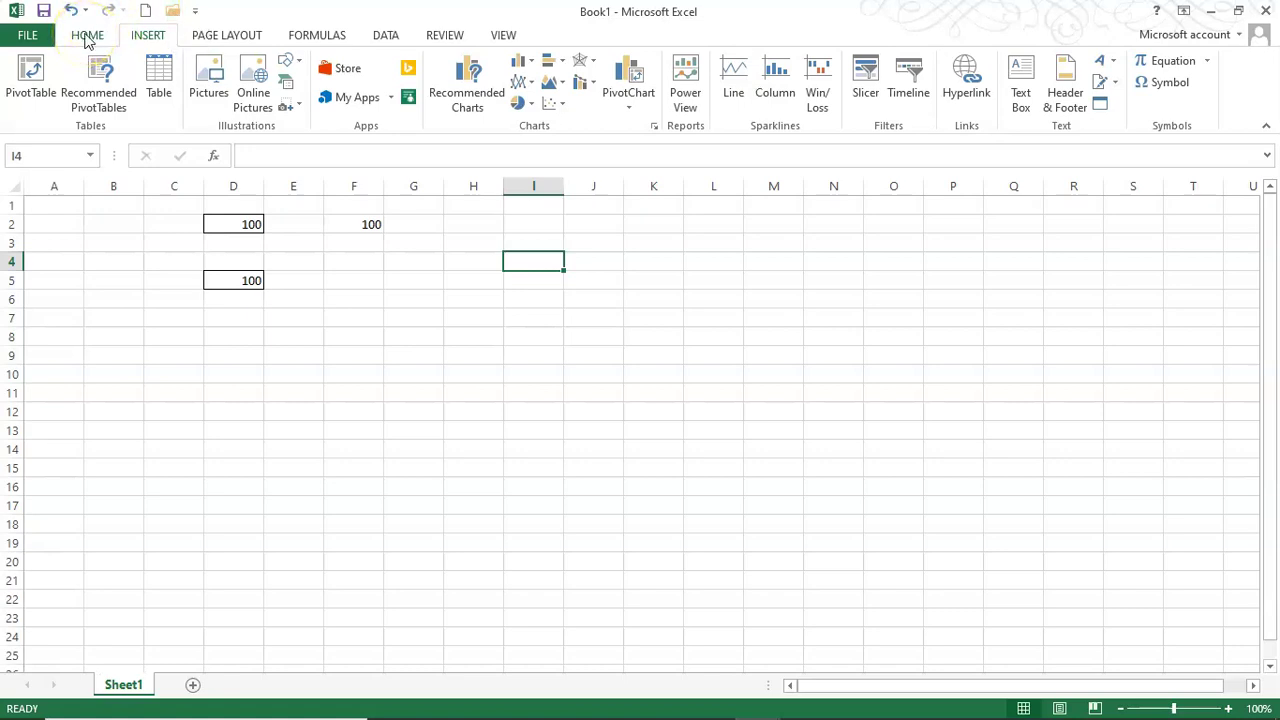
Step: Compare the New and Open commands in the File view with their Quick Access Toolbar shortcuts, and return to the Home commands
left_click(27, 35)
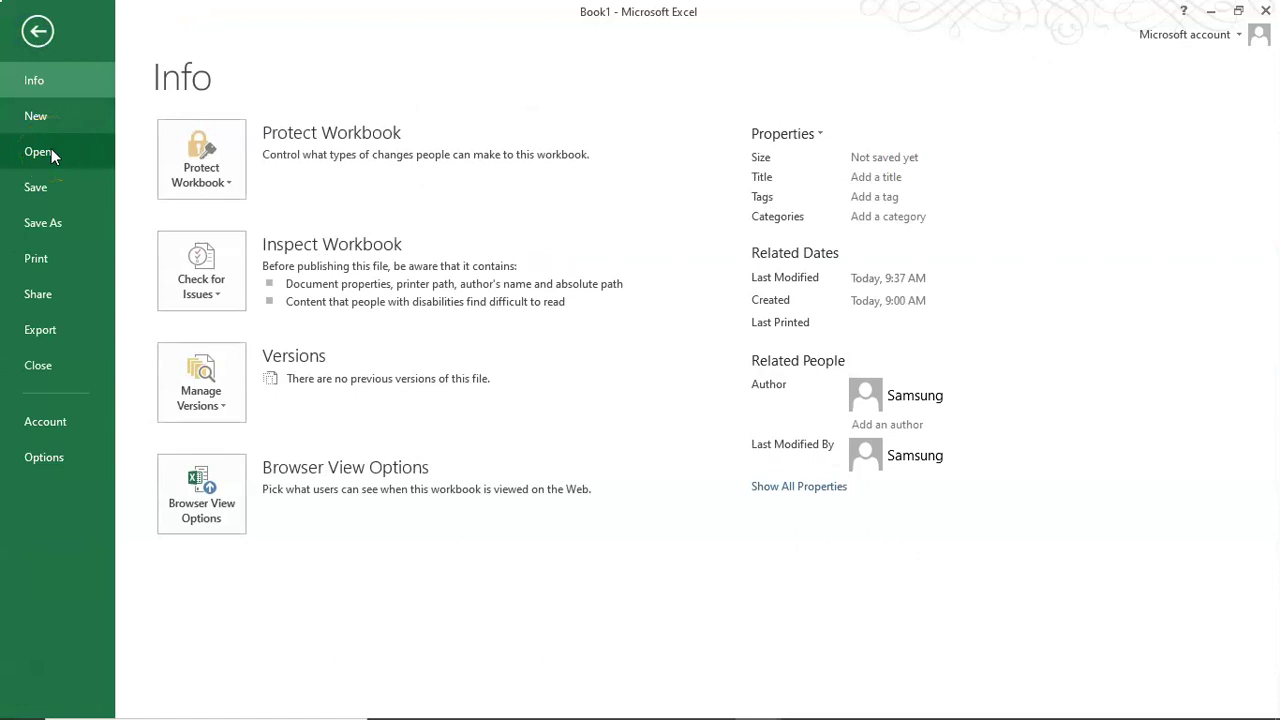
left_click(37, 31)
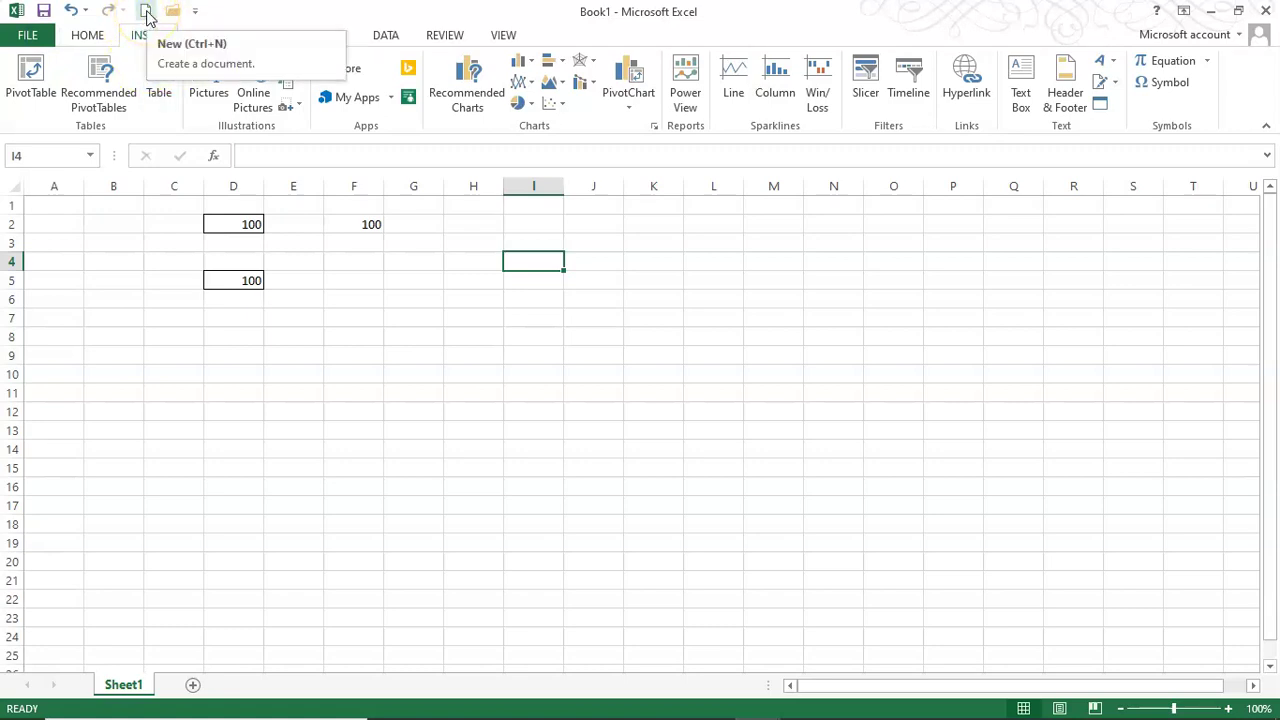
left_click(146, 15)
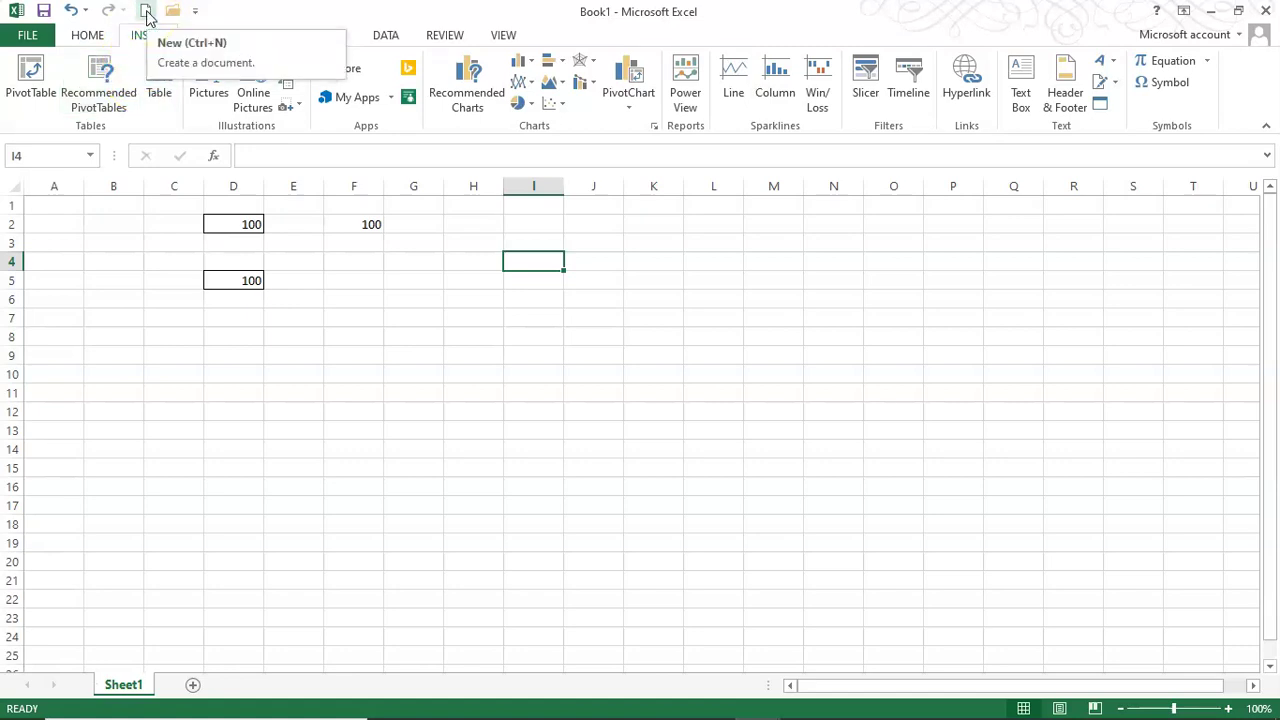
left_click(27, 35)
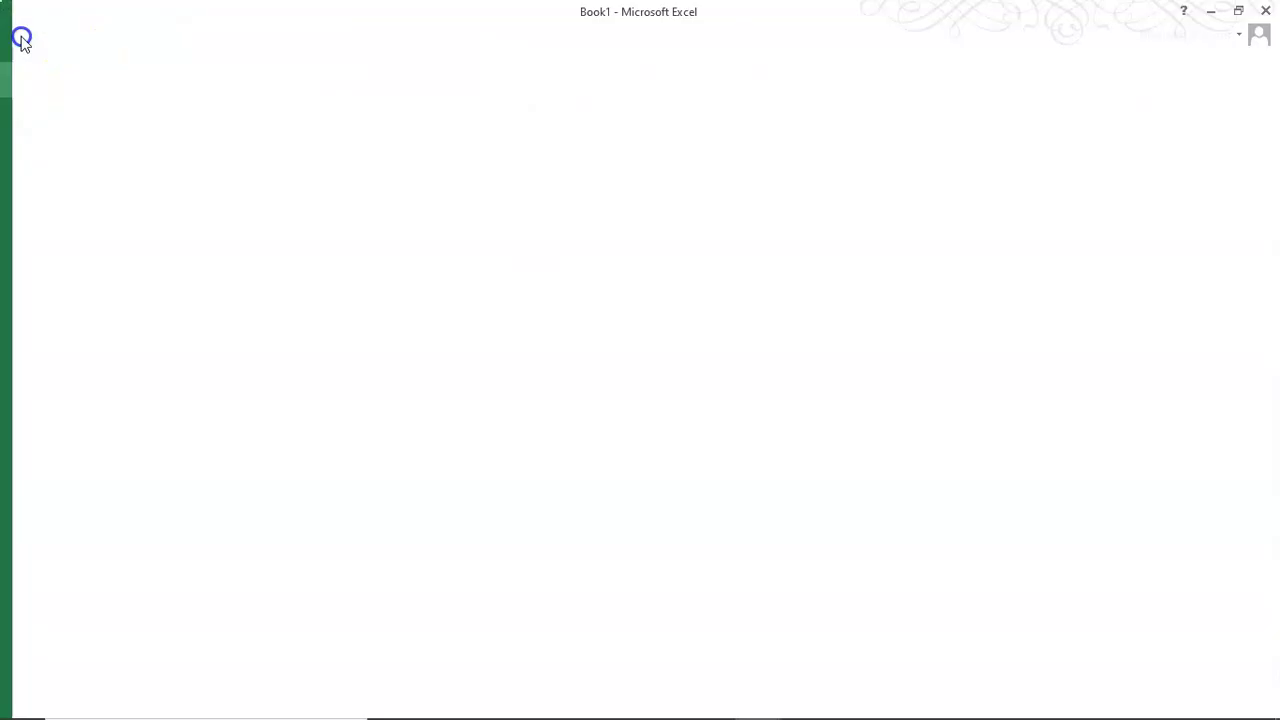
left_click(39, 33)
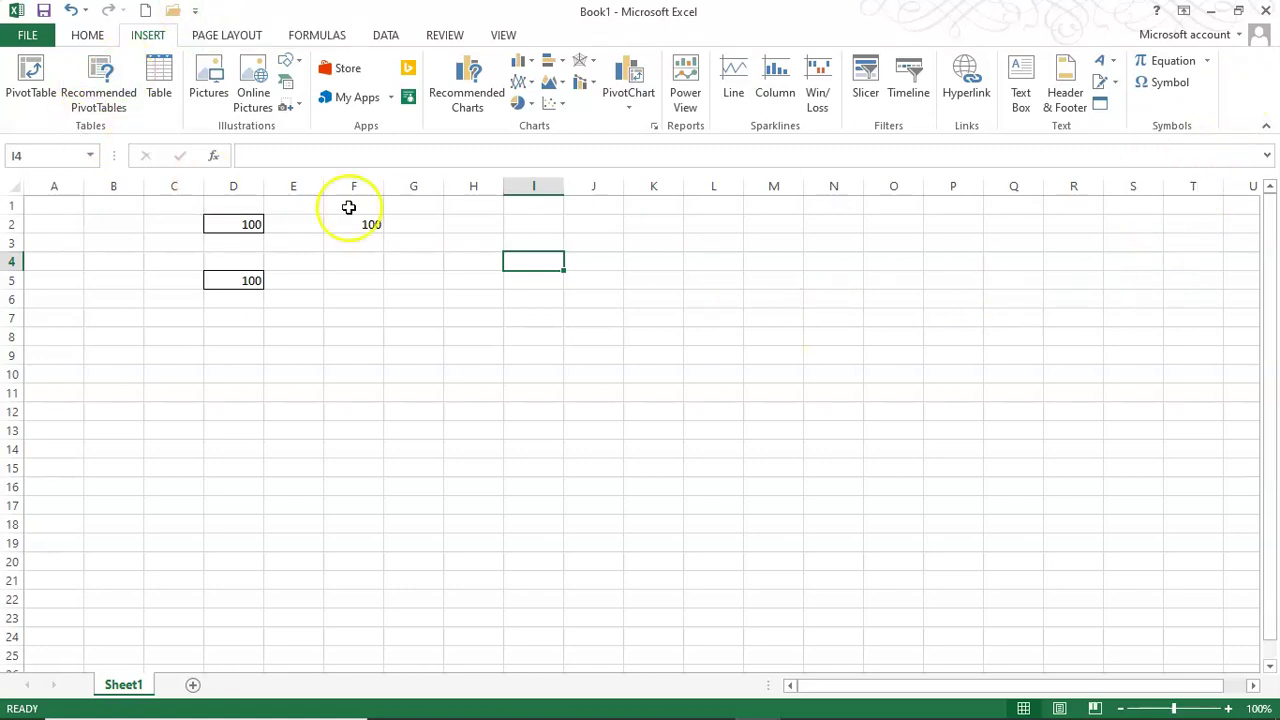
left_click(86, 40)
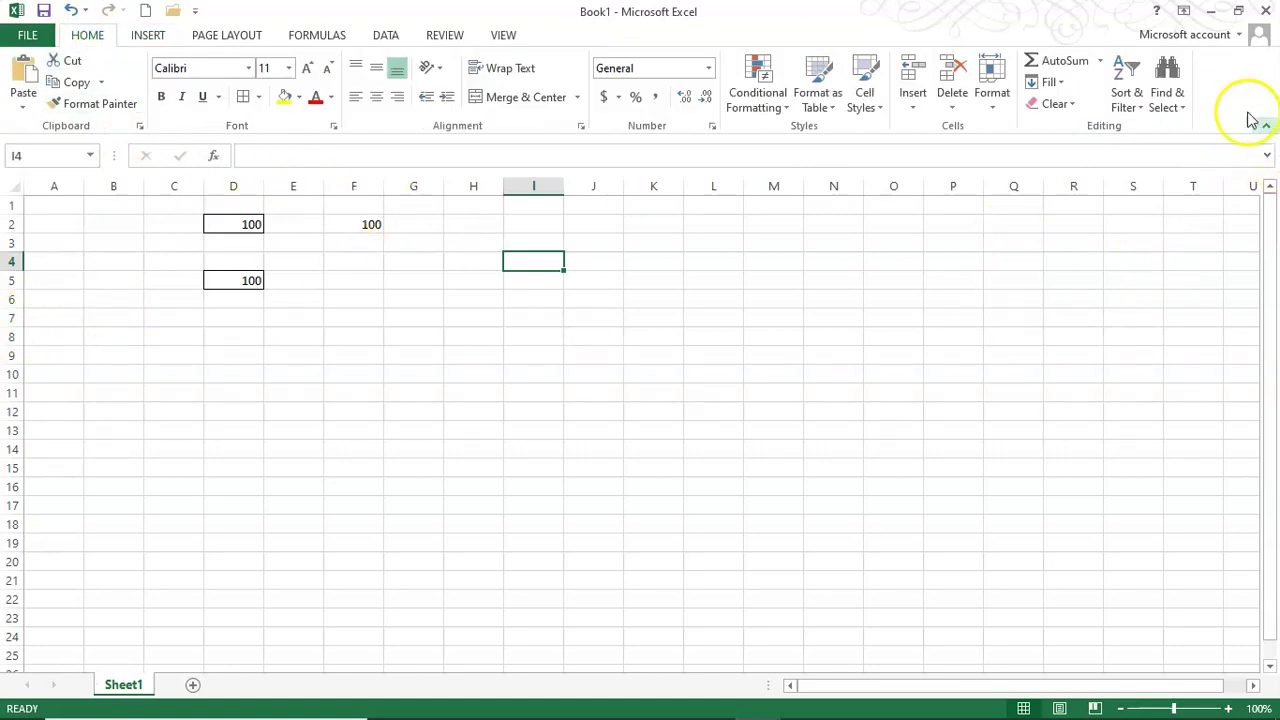
Step: Enable the Developer tab in the ribbon customization settings and display its commands
right_click(97, 37)
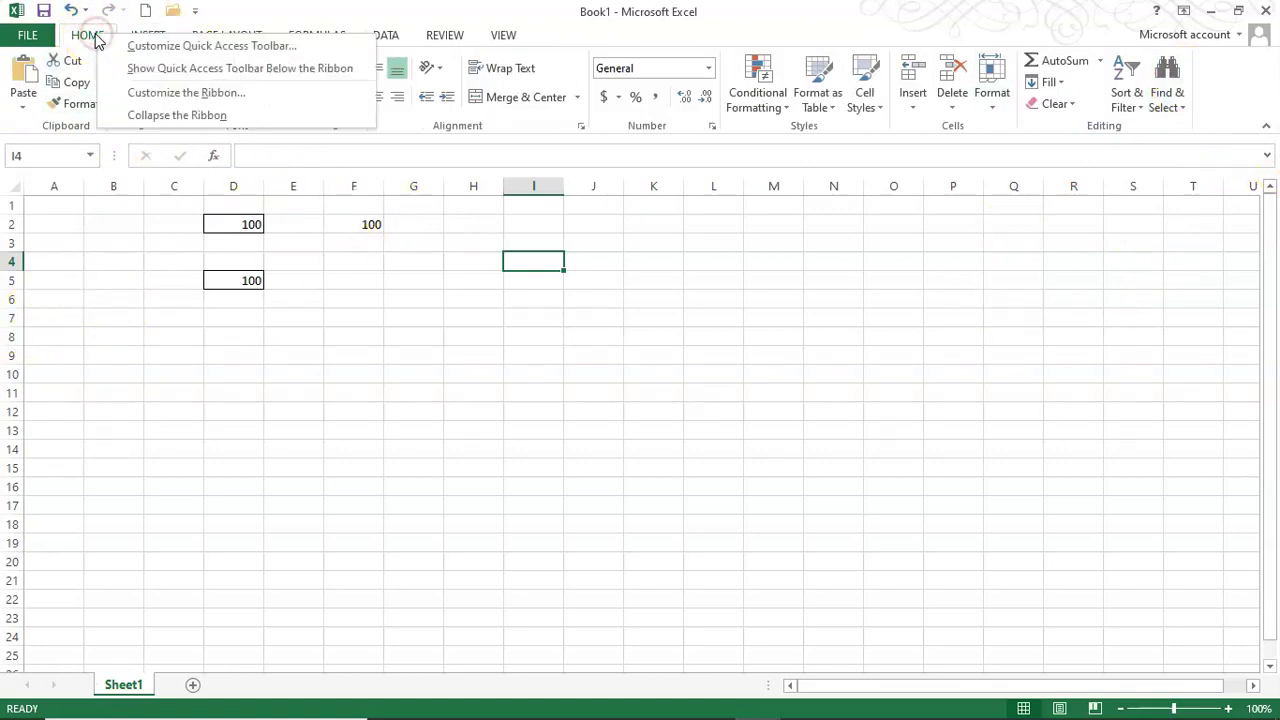
left_click(122, 95)
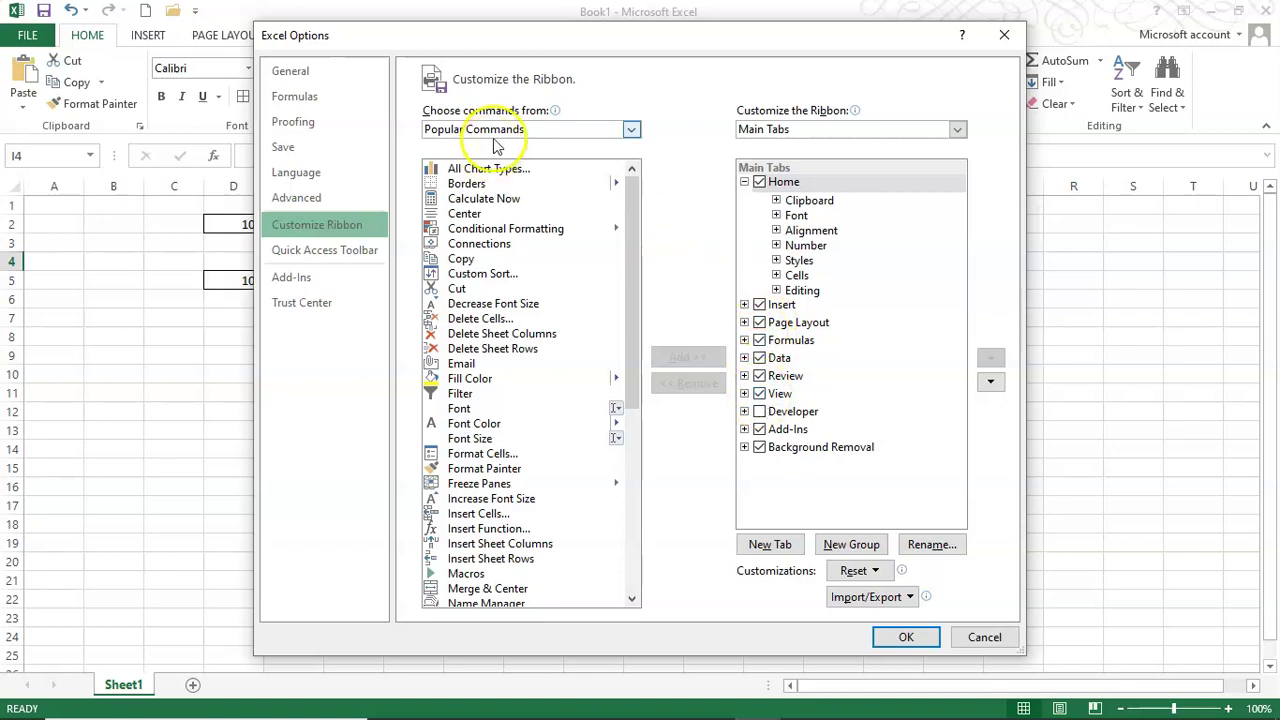
left_click_drag(794, 38, 788, 94)
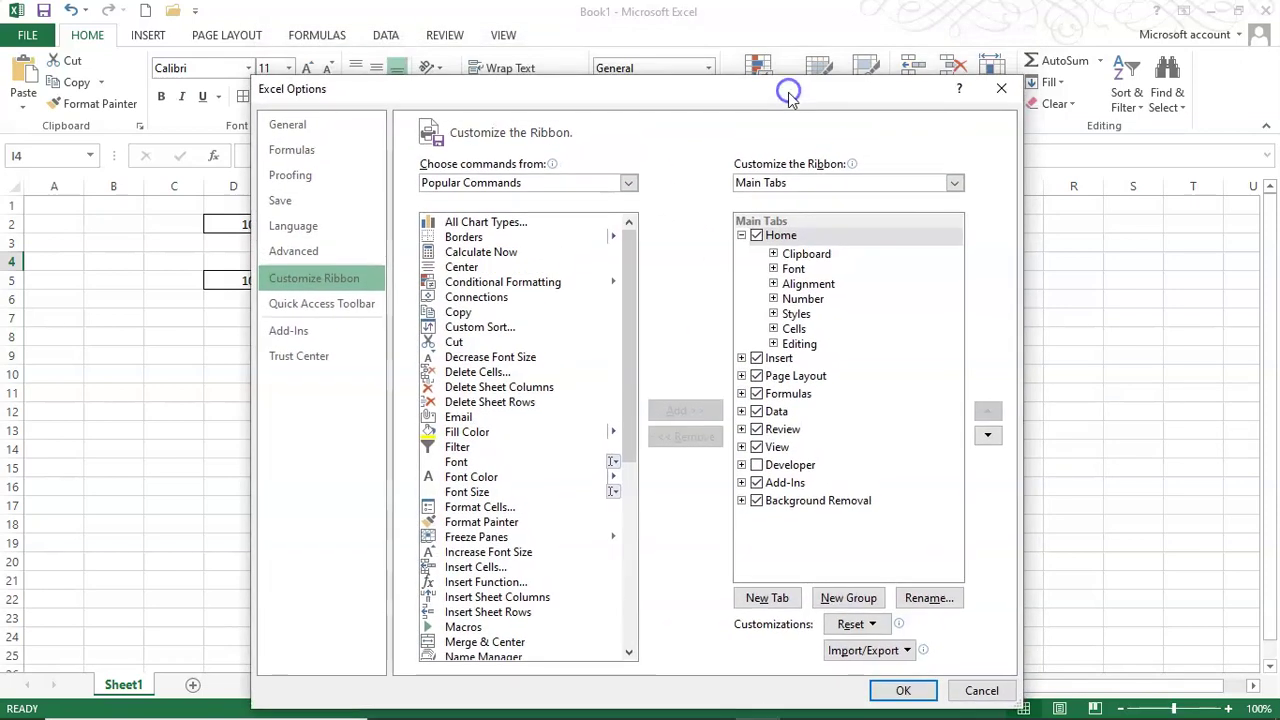
left_click(757, 466)
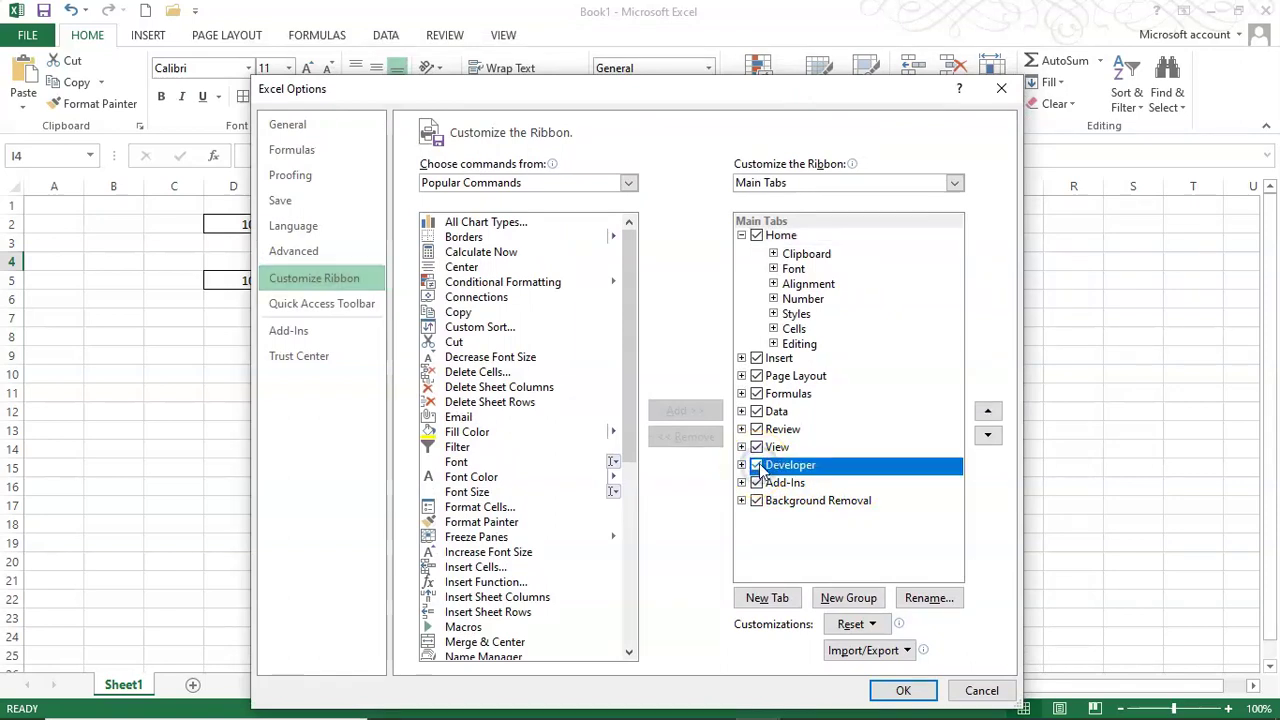
left_click(915, 693)
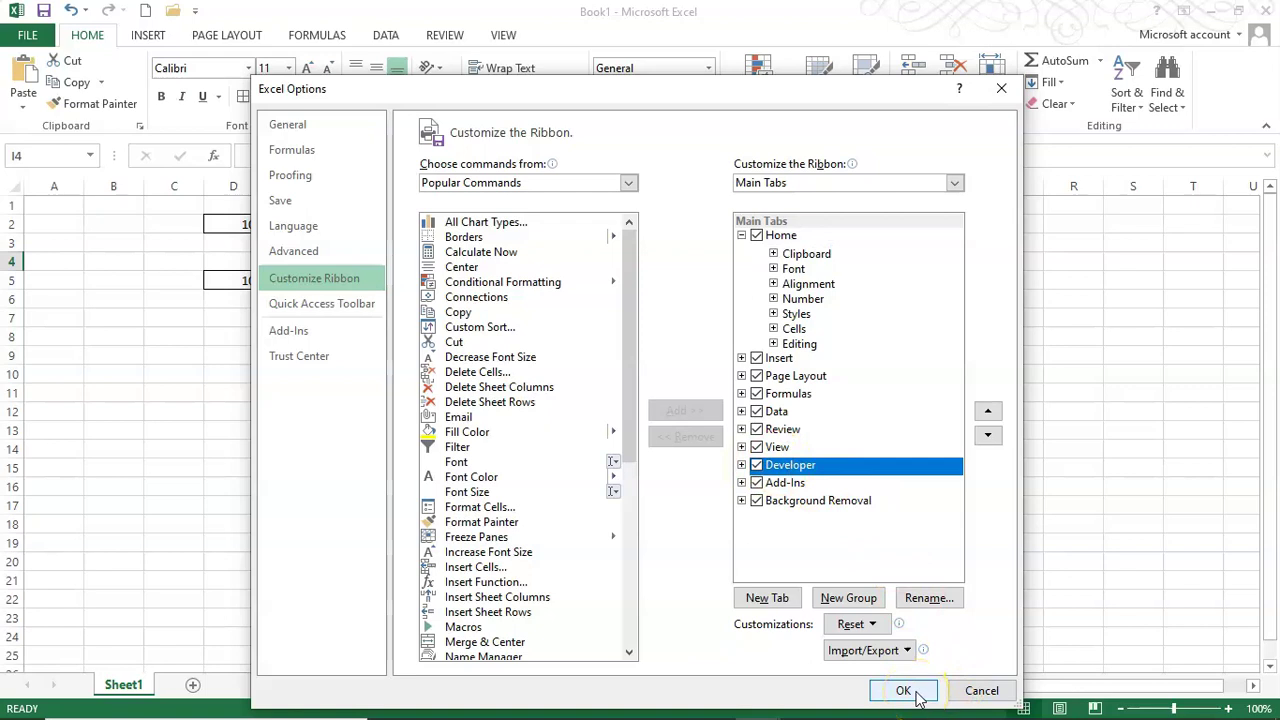
left_click(917, 694)
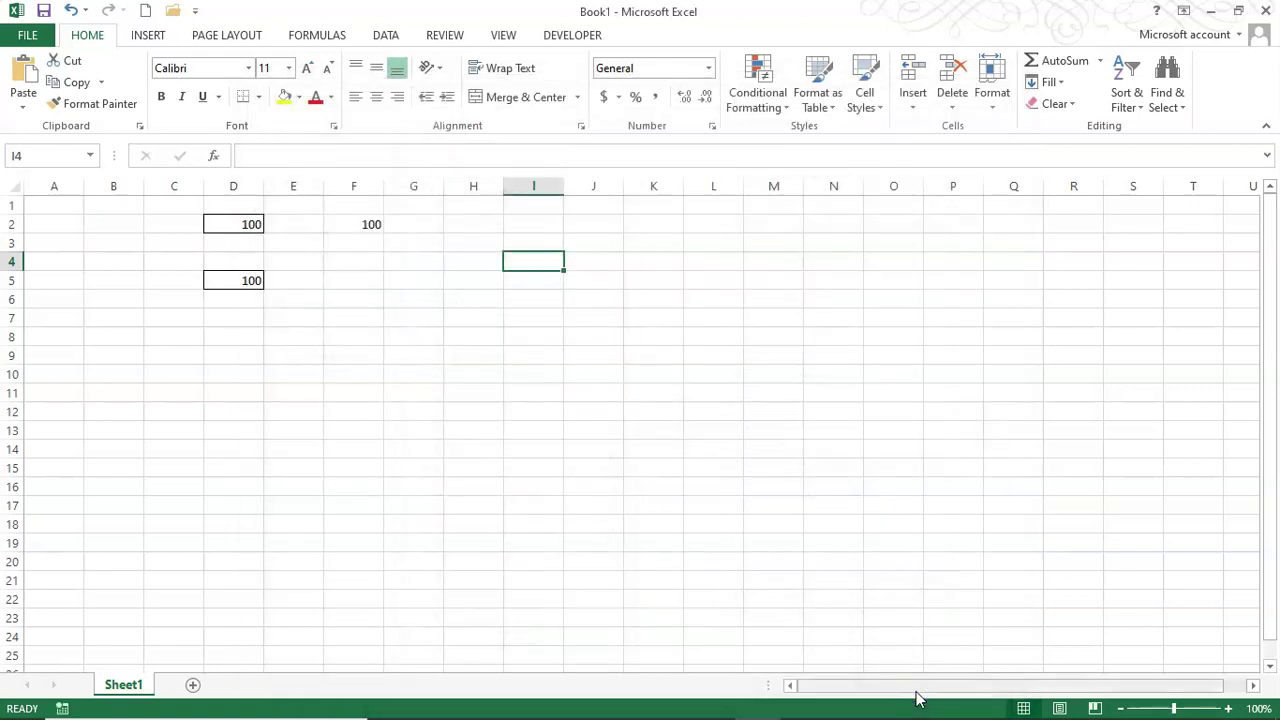
left_click(572, 38)
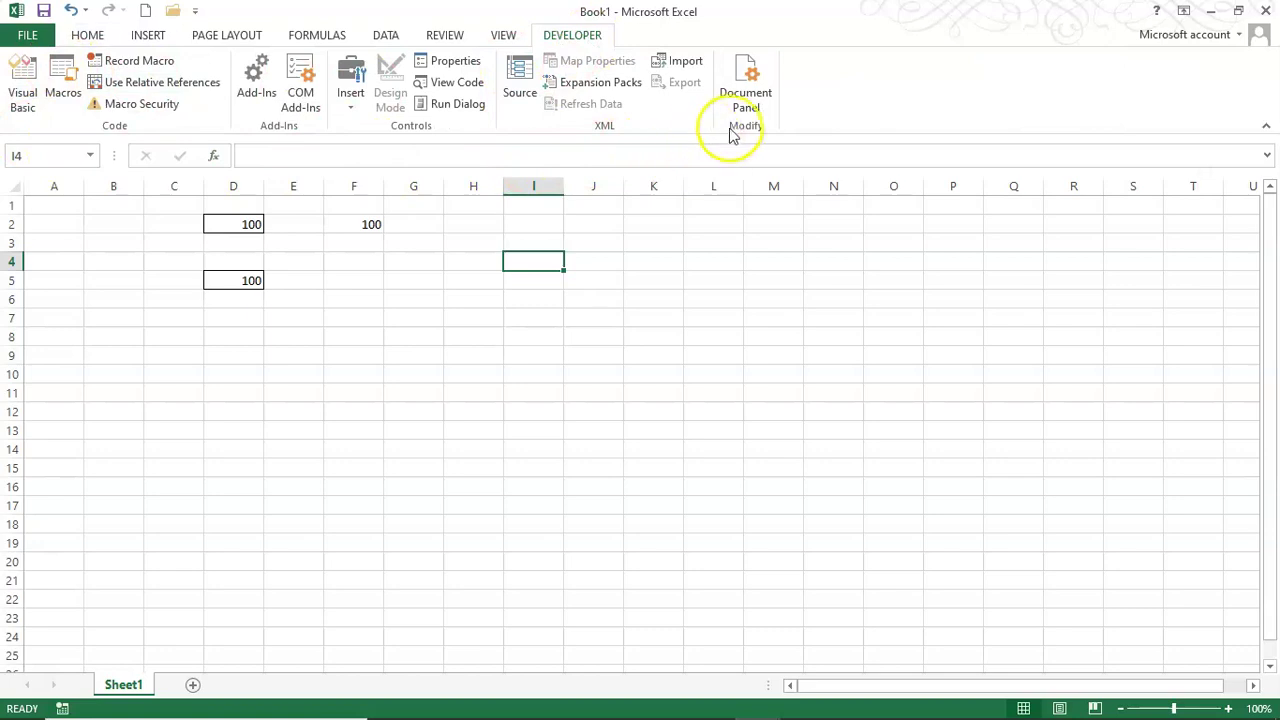
Step: Hide the Developer tab from the ribbon again through the ribbon customization settings
right_click(570, 34)
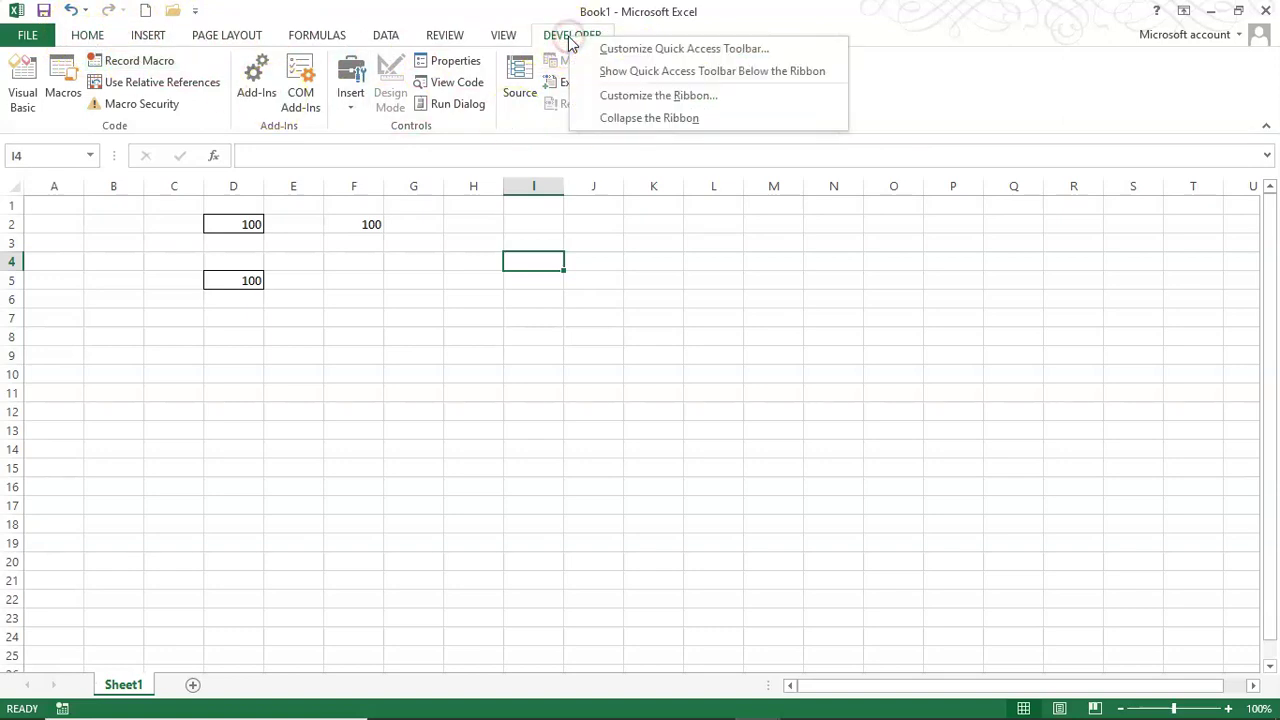
left_click(604, 97)
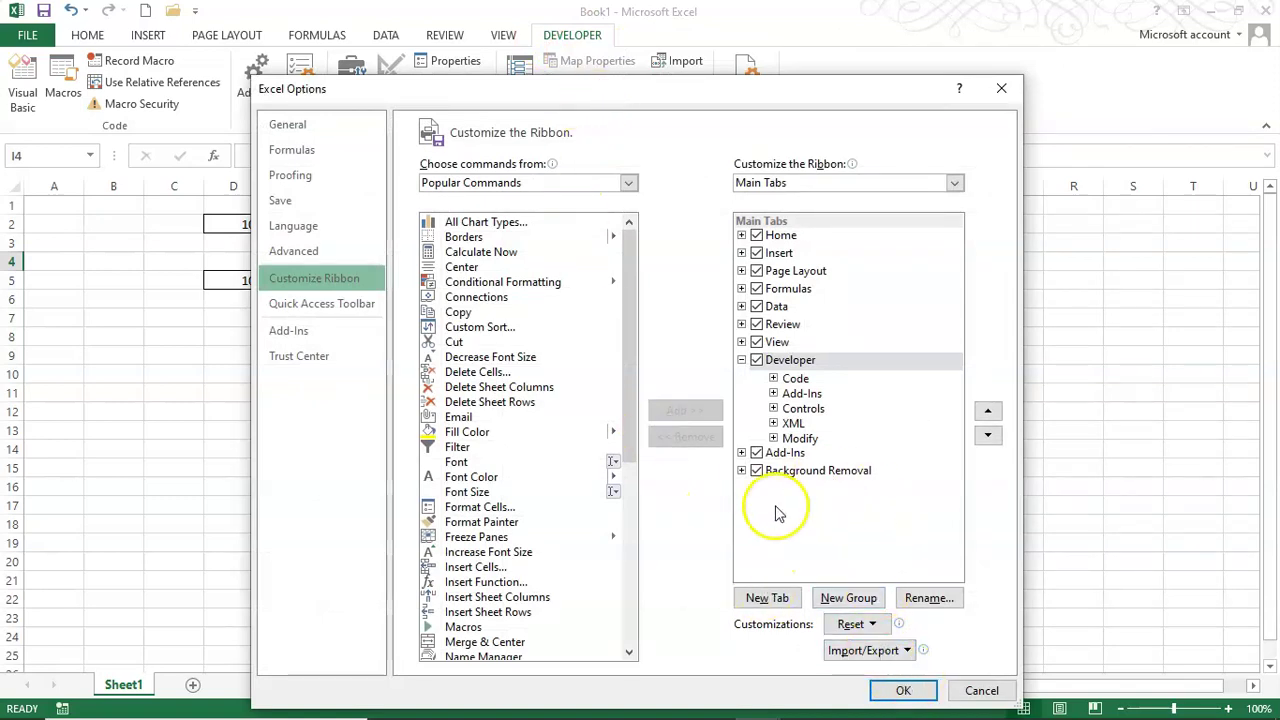
left_click(757, 361)
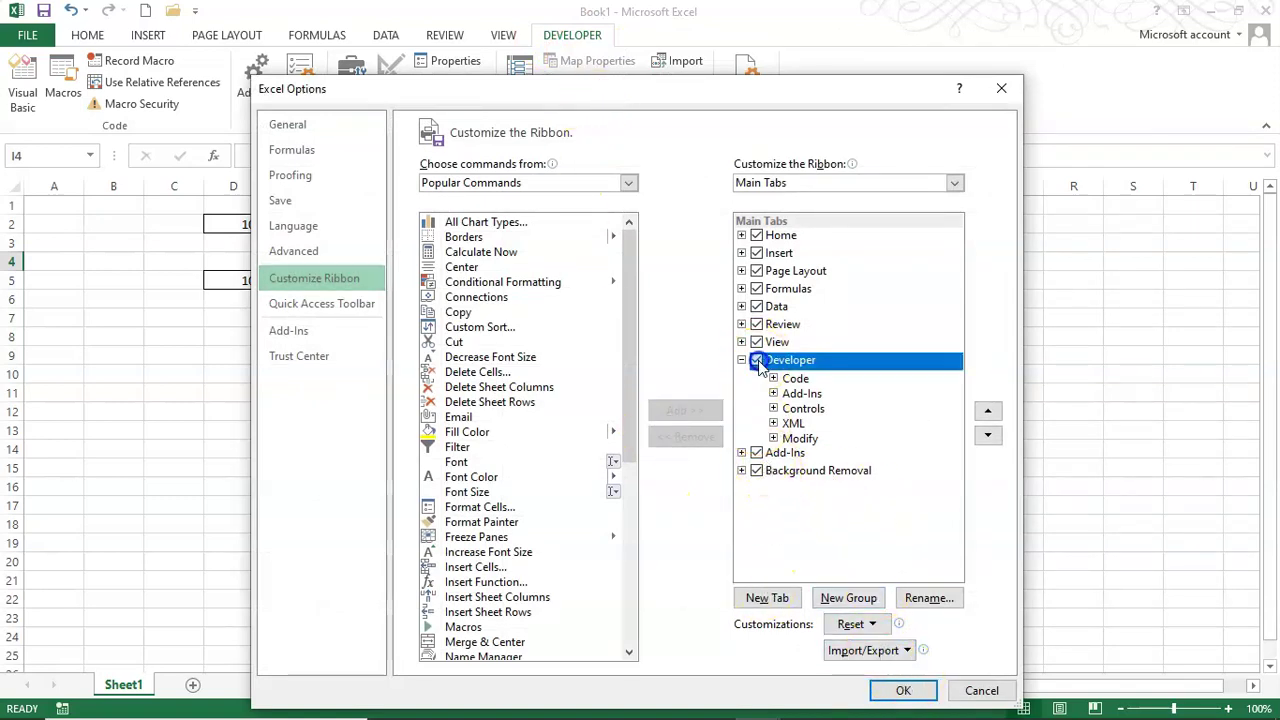
left_click(904, 691)
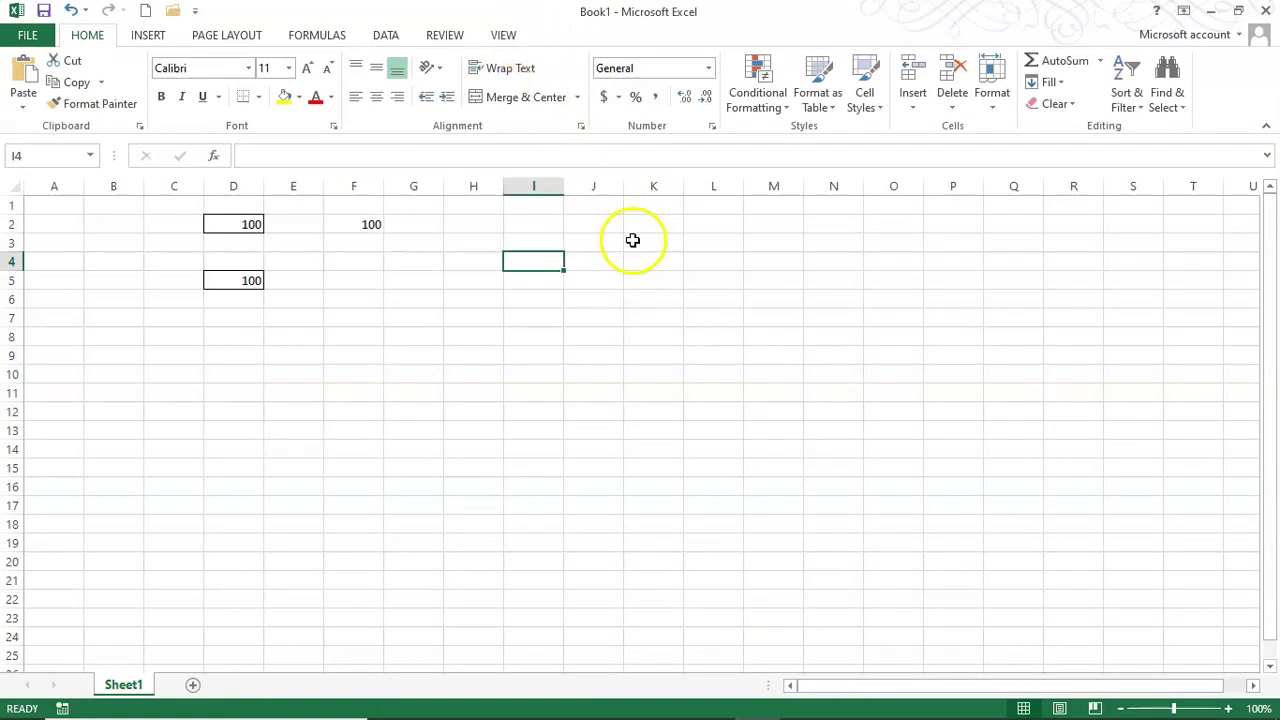
Step: Add a new custom tab to the ribbon's main tabs, directly after Home
right_click(504, 36)
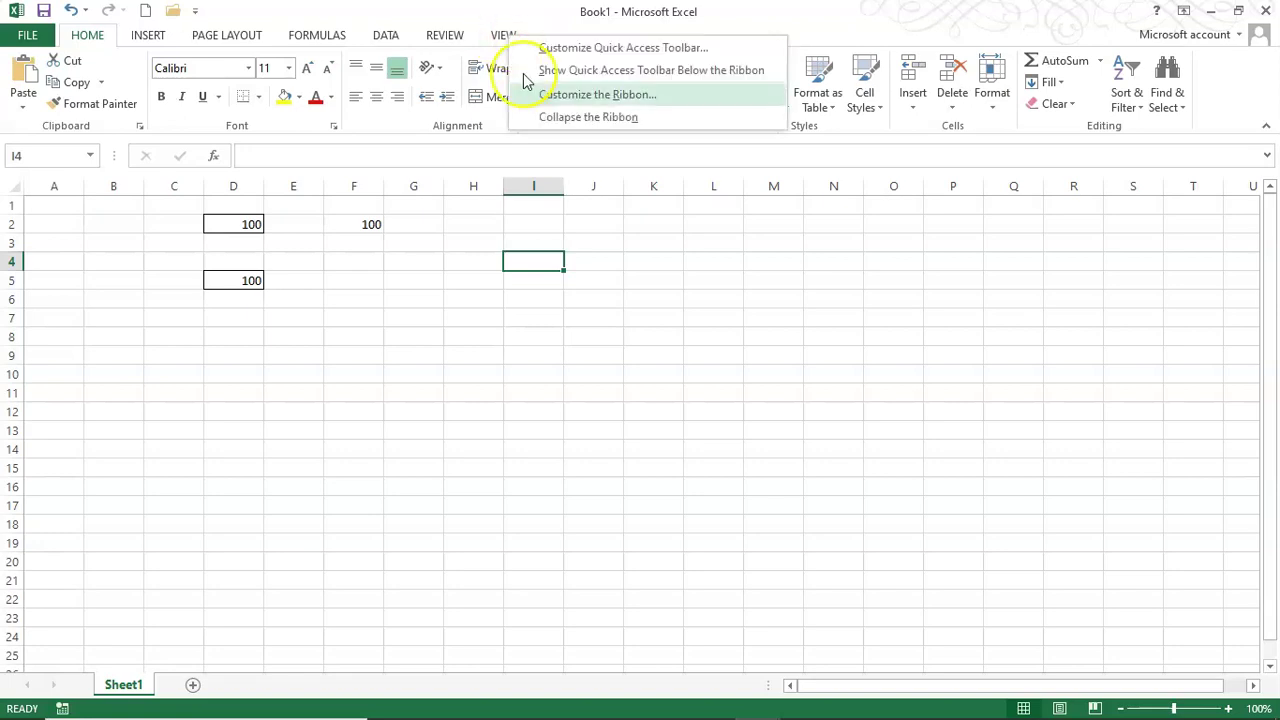
left_click(567, 96)
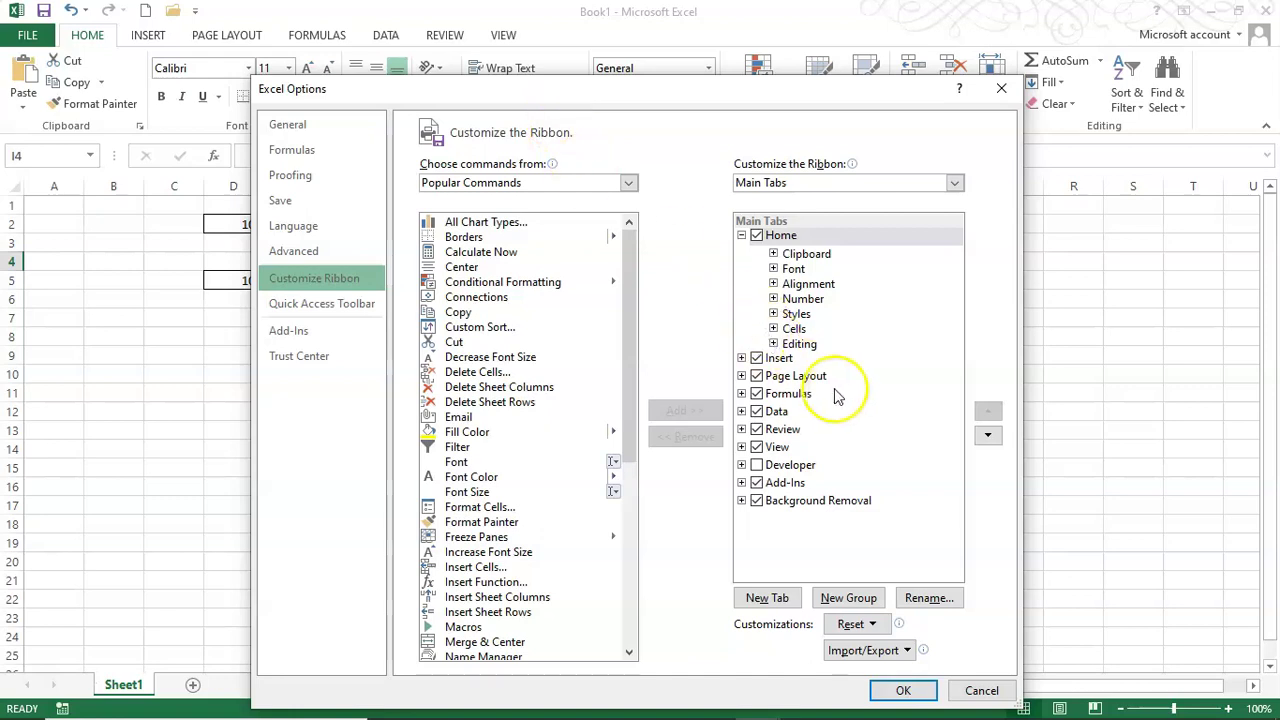
left_click(760, 600)
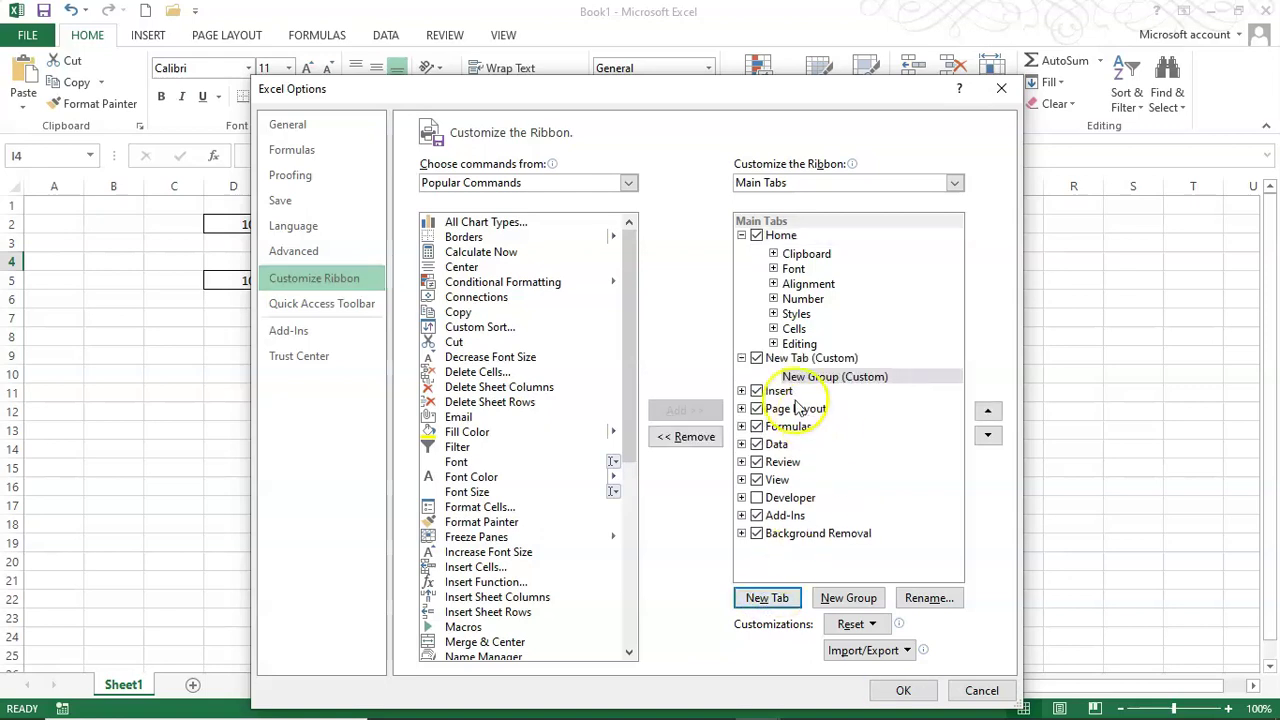
Step: Rename the new custom tab as MyRibbon, apply the ribbon changes and display the tab
left_click(792, 360)
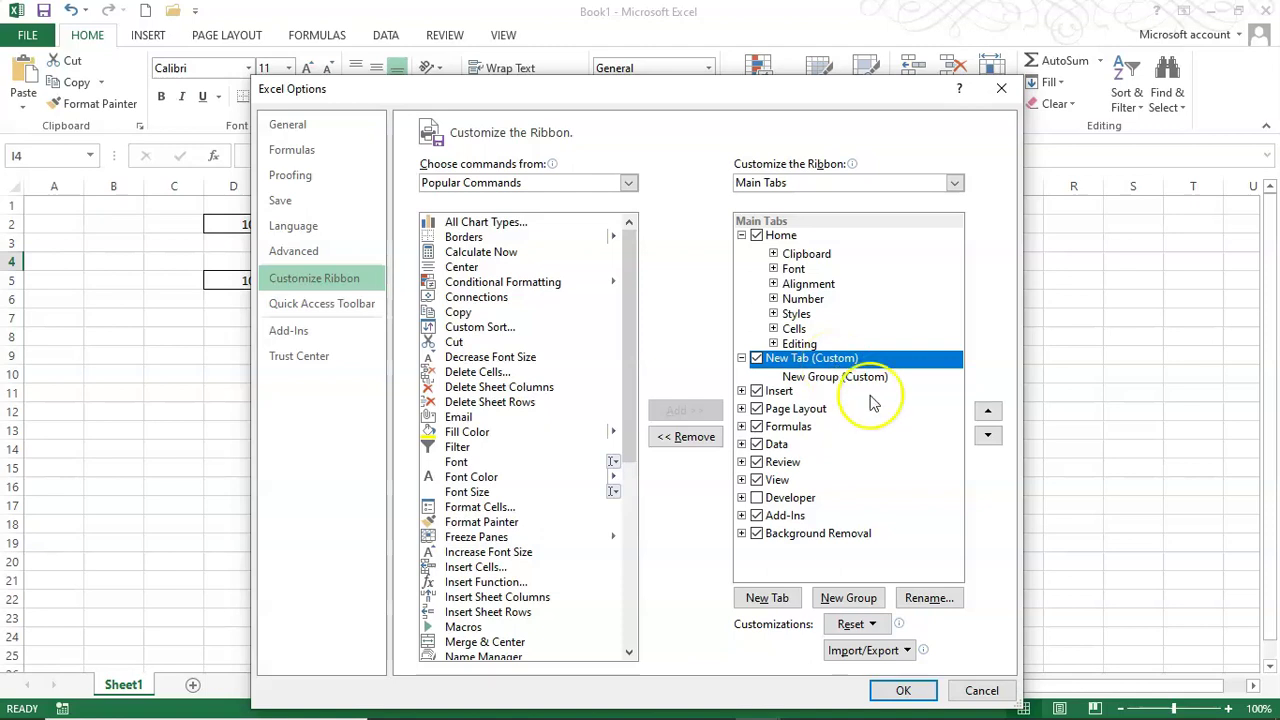
left_click(928, 597)
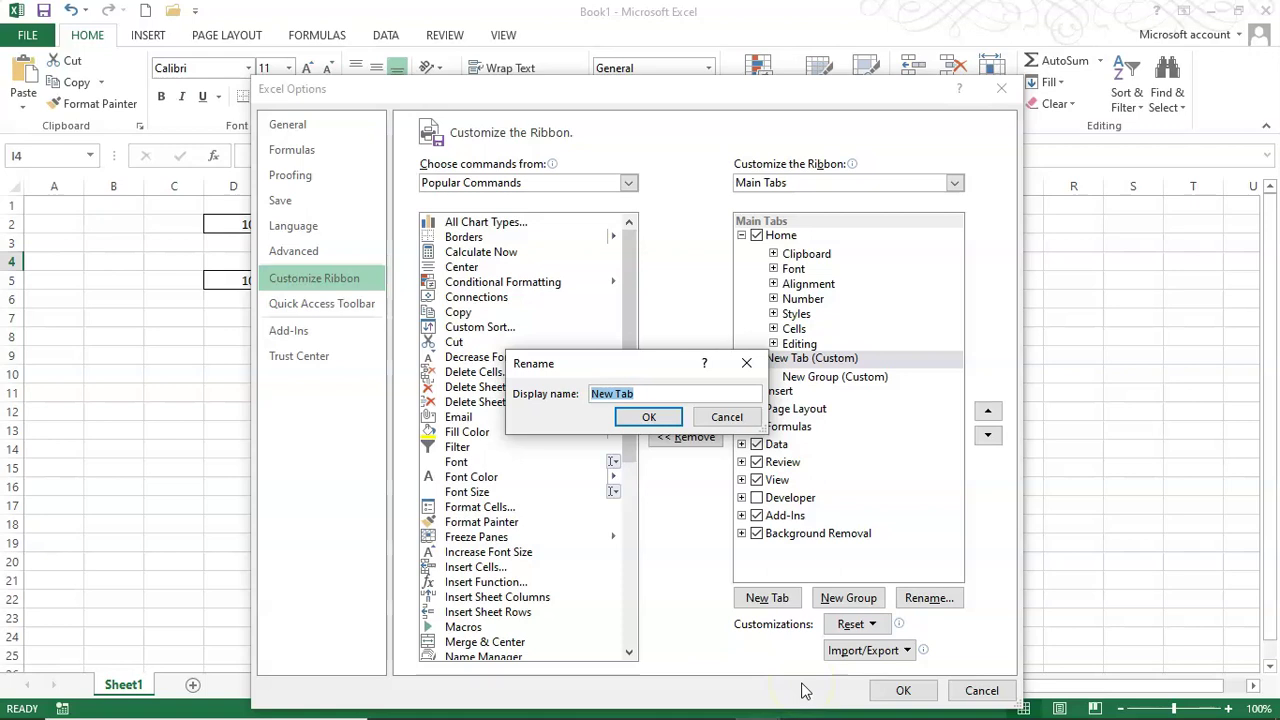
type("M")
left_click(648, 418)
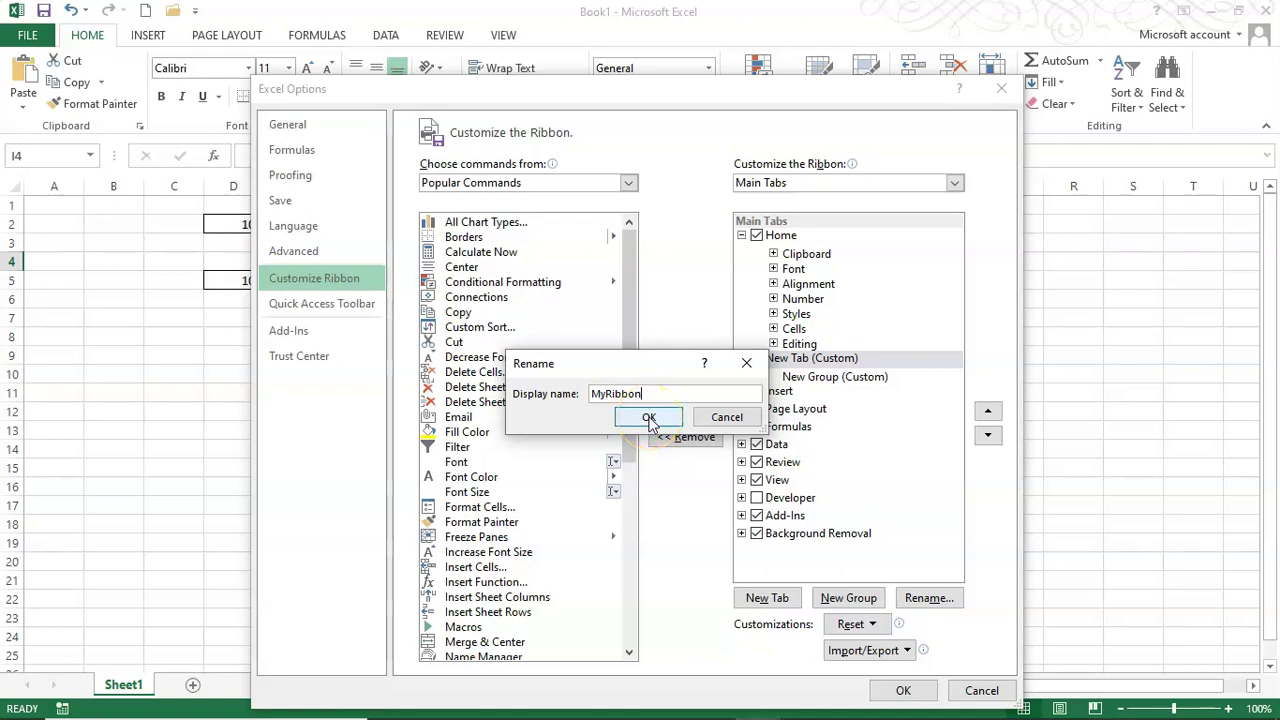
left_click(648, 418)
left_click(900, 692)
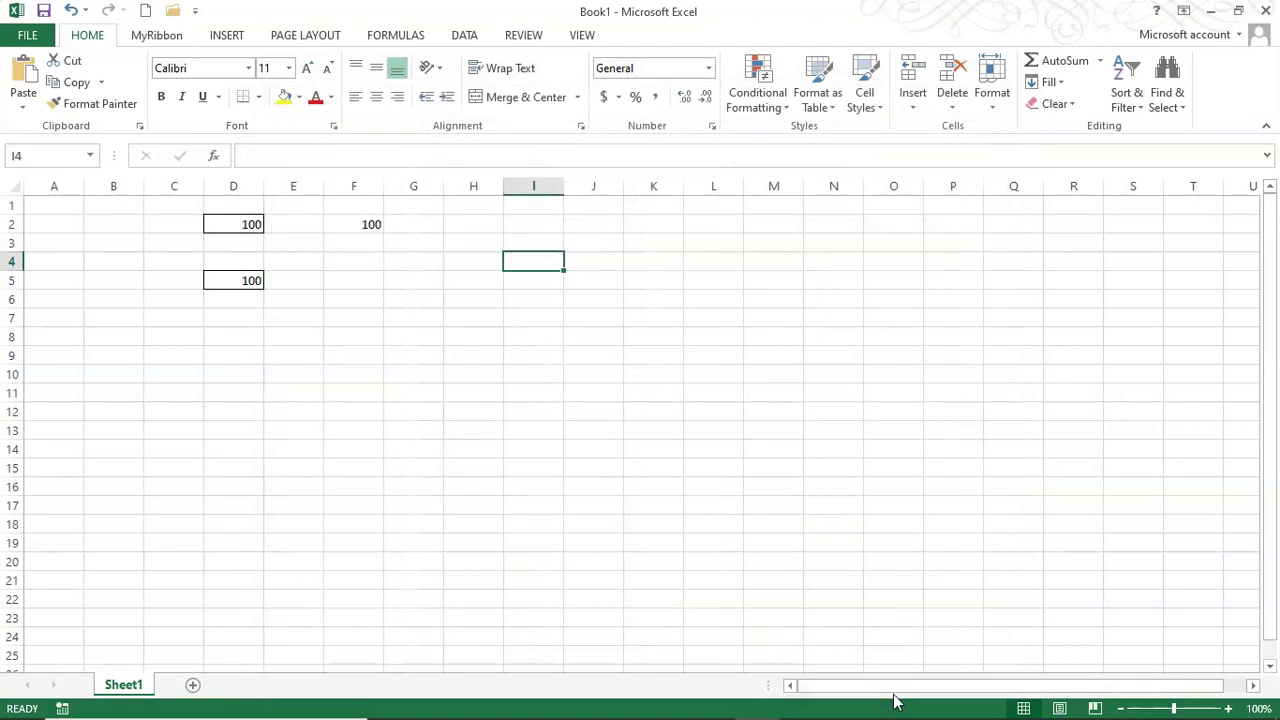
left_click(150, 38)
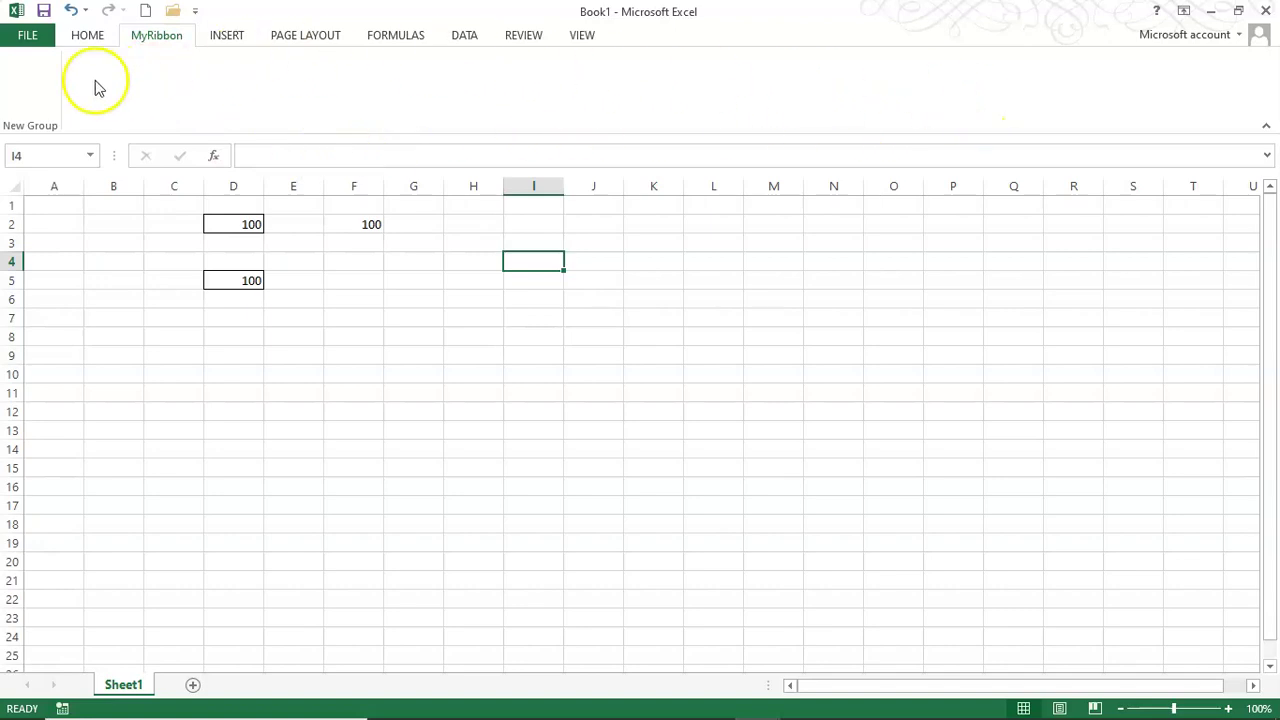
Step: Rename the custom group in the MyRibbon tab as Frequent and apply the ribbon changes
right_click(165, 42)
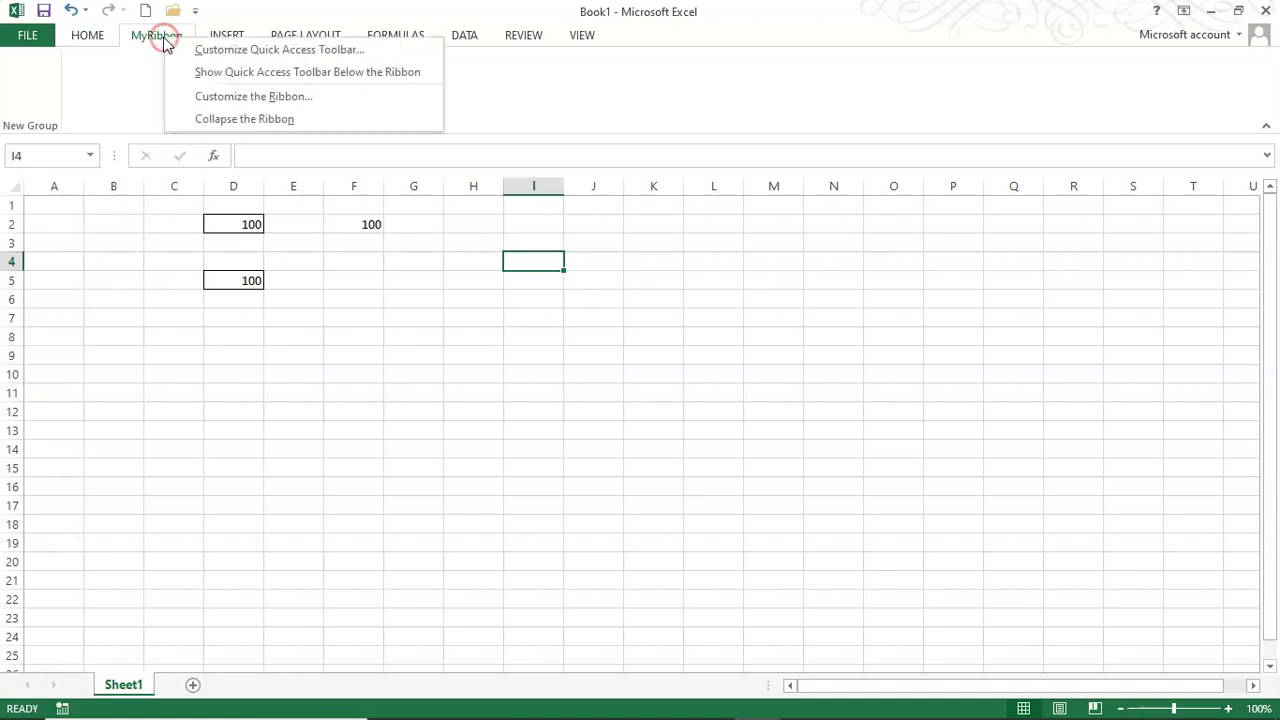
left_click(228, 100)
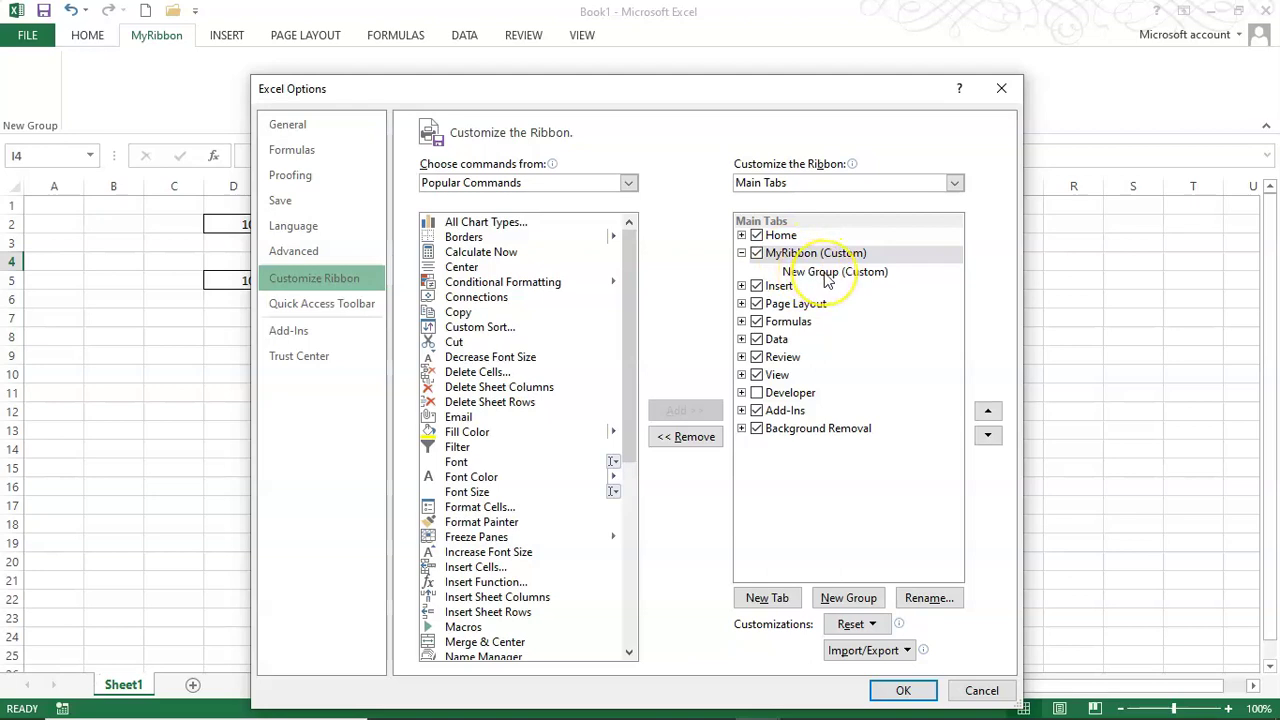
left_click(826, 275)
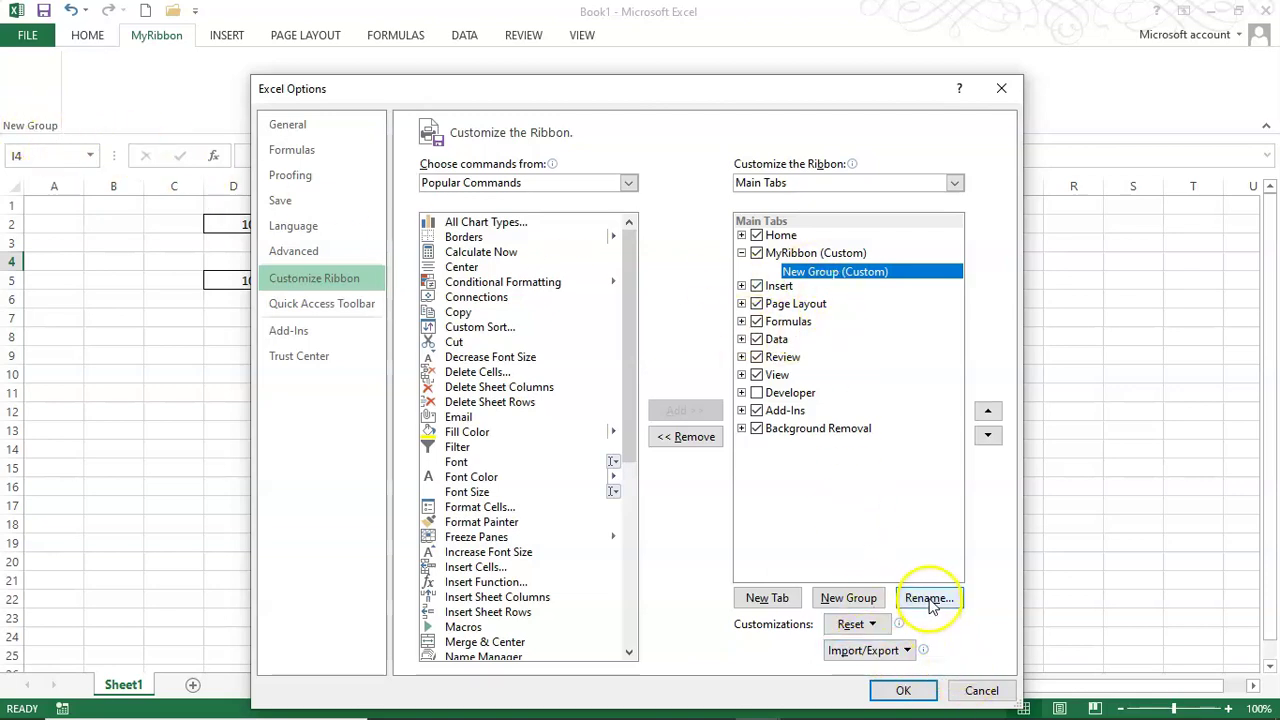
left_click(930, 598)
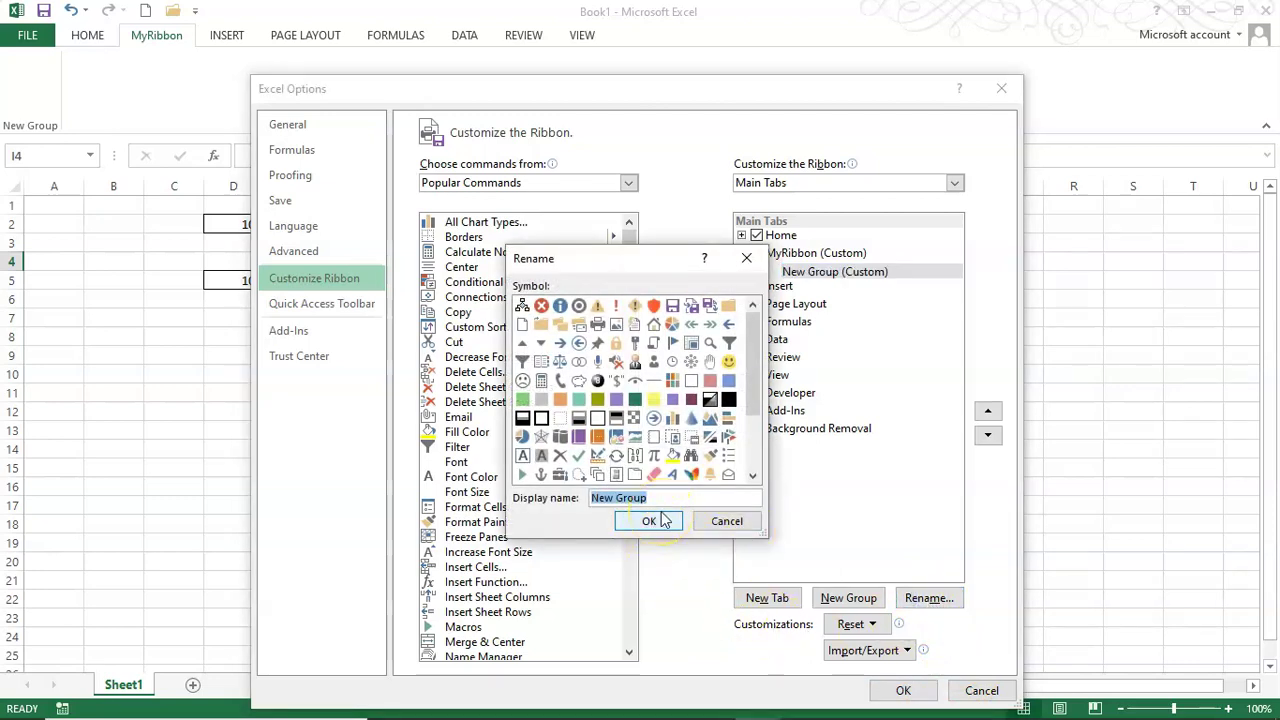
type("Fr")
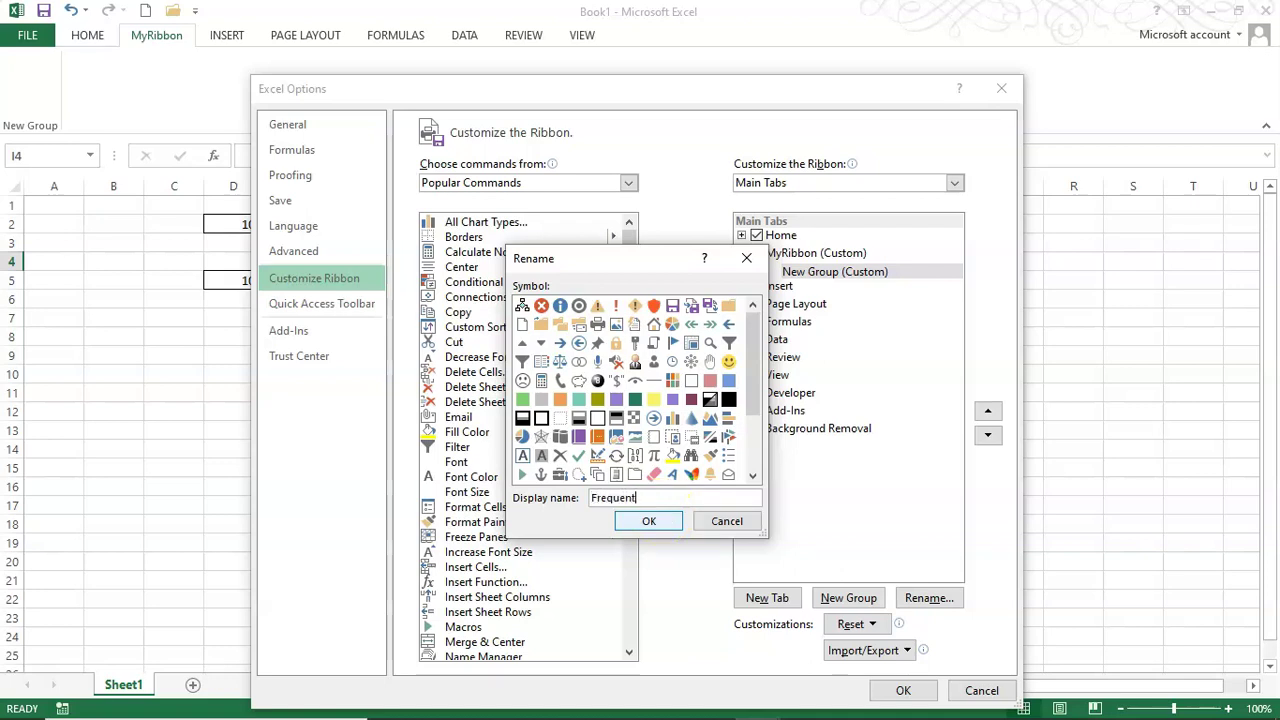
type("equent")
left_click(649, 521)
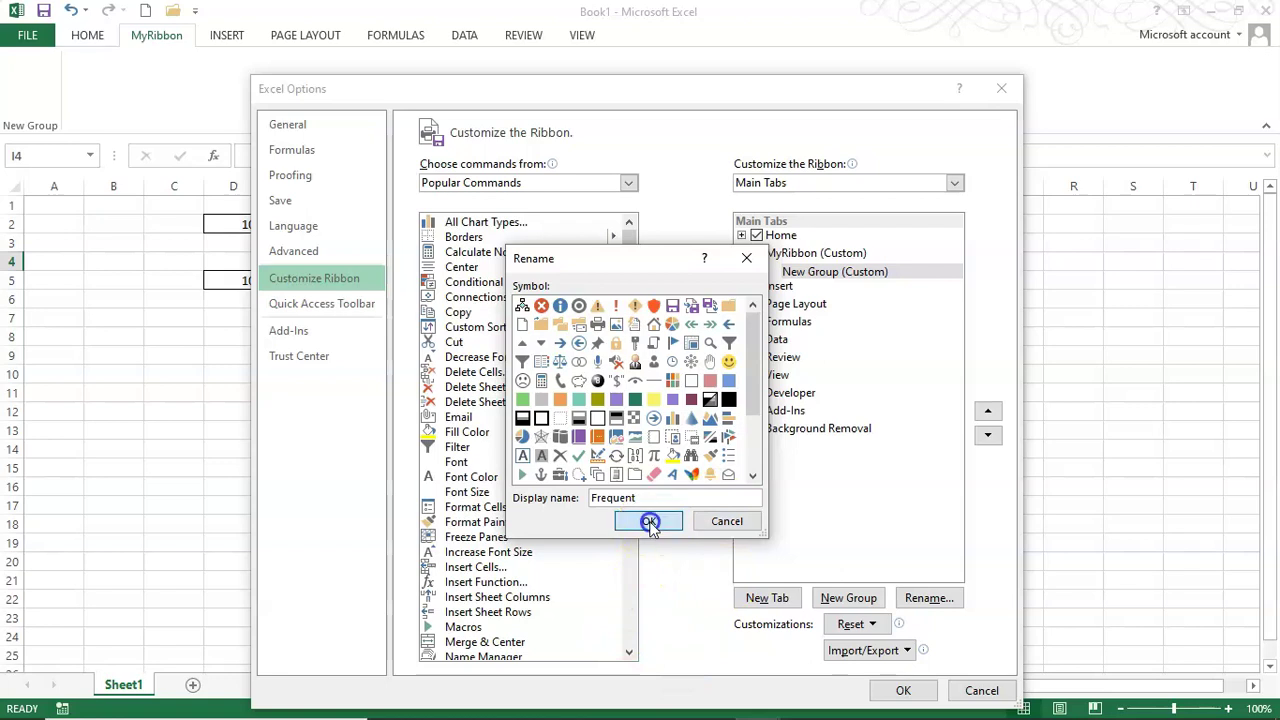
left_click(903, 690)
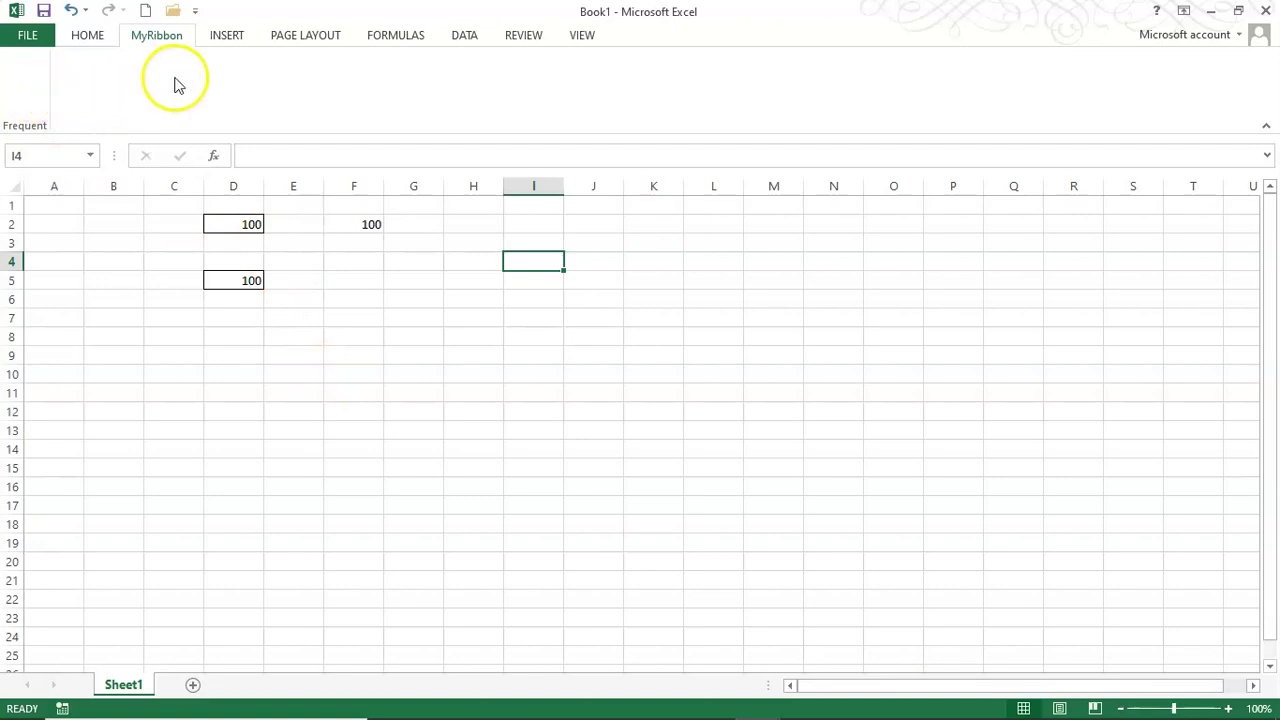
Step: Add a second custom group named Imp to the MyRibbon tab and apply the ribbon changes
right_click(162, 42)
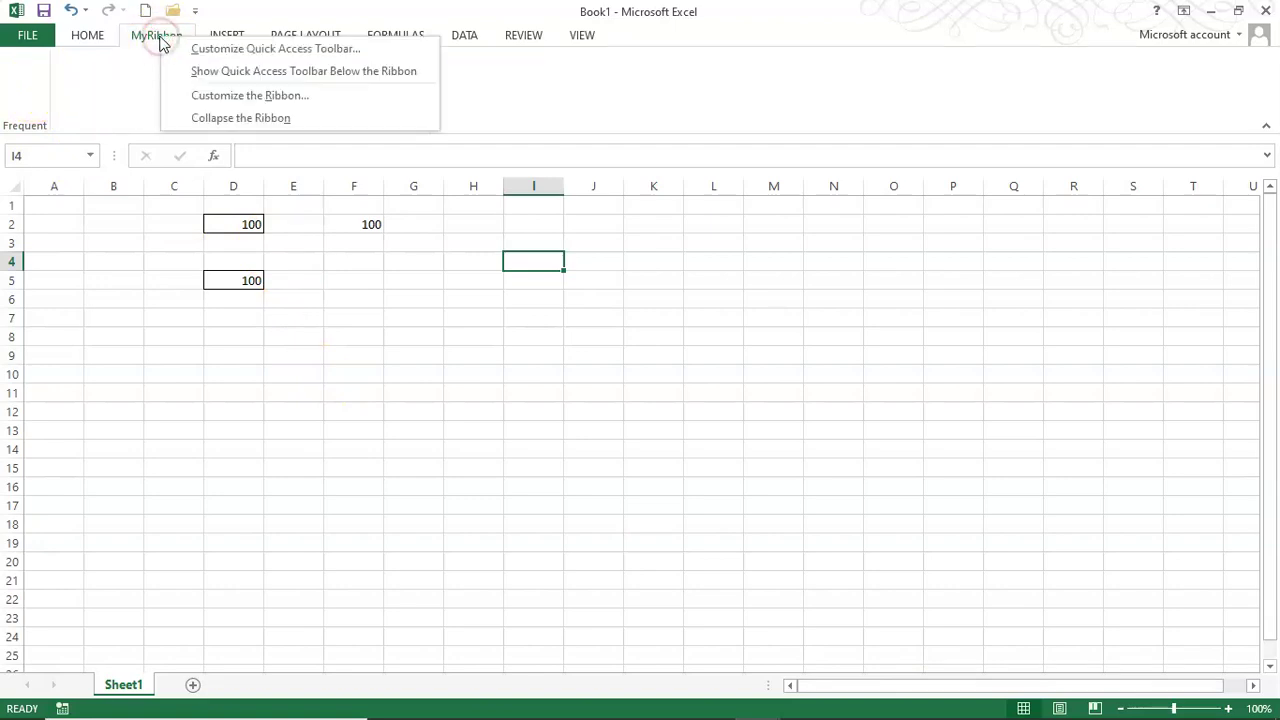
left_click(192, 96)
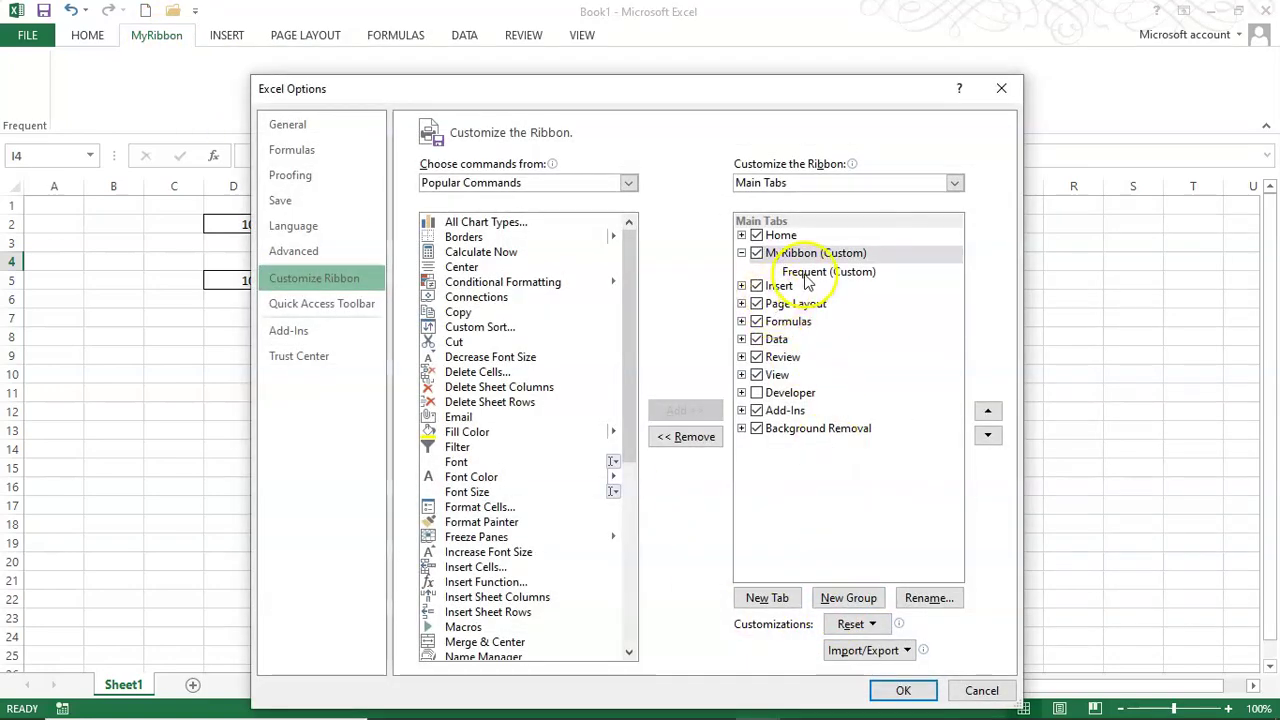
left_click(852, 599)
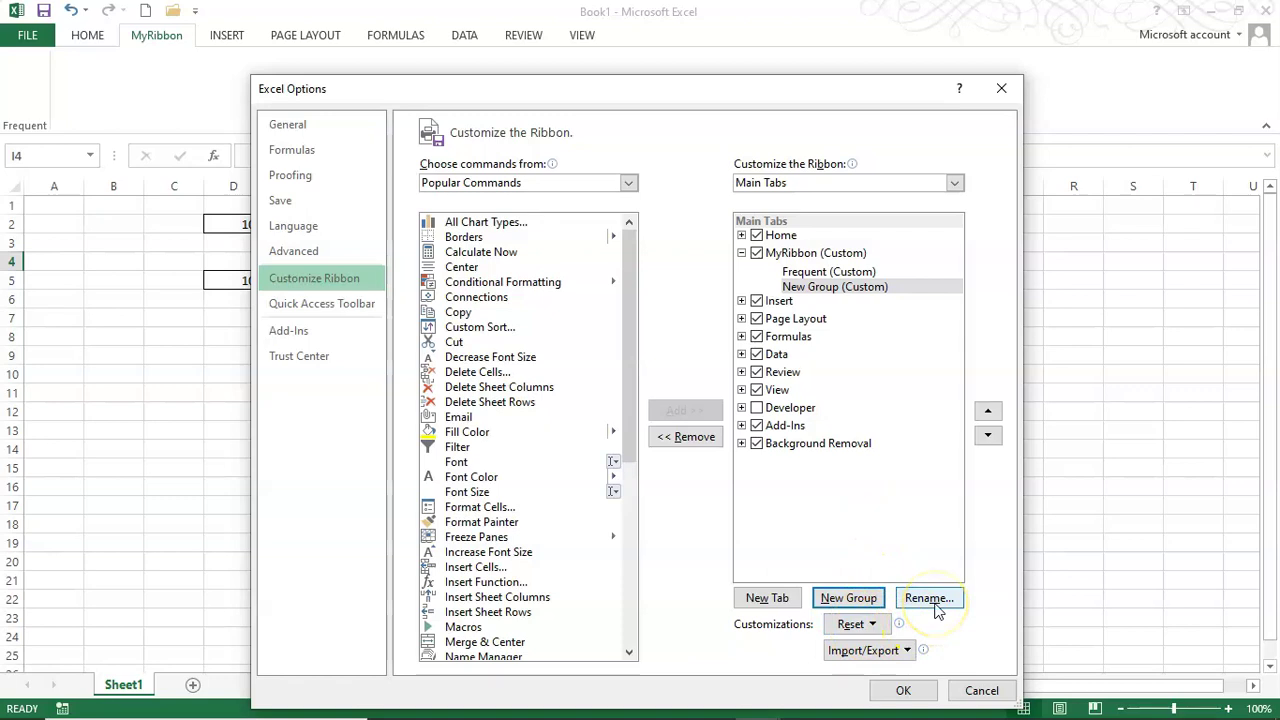
left_click(936, 604)
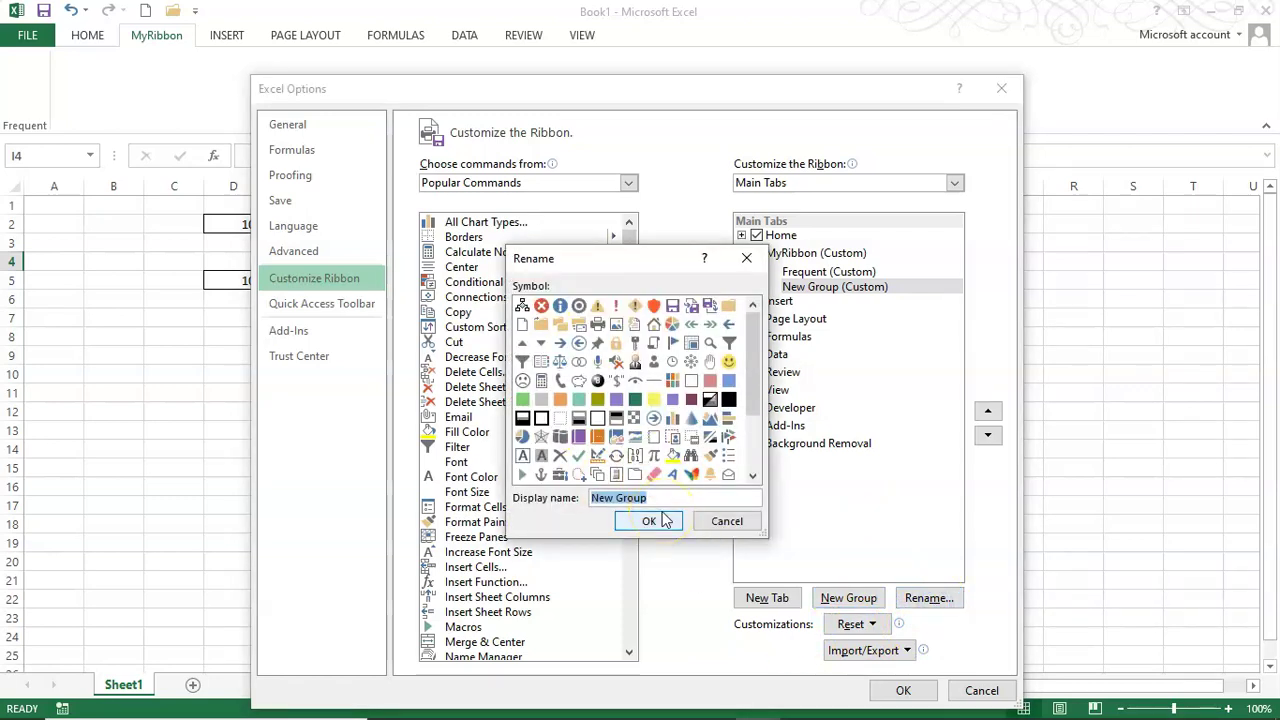
type("P")
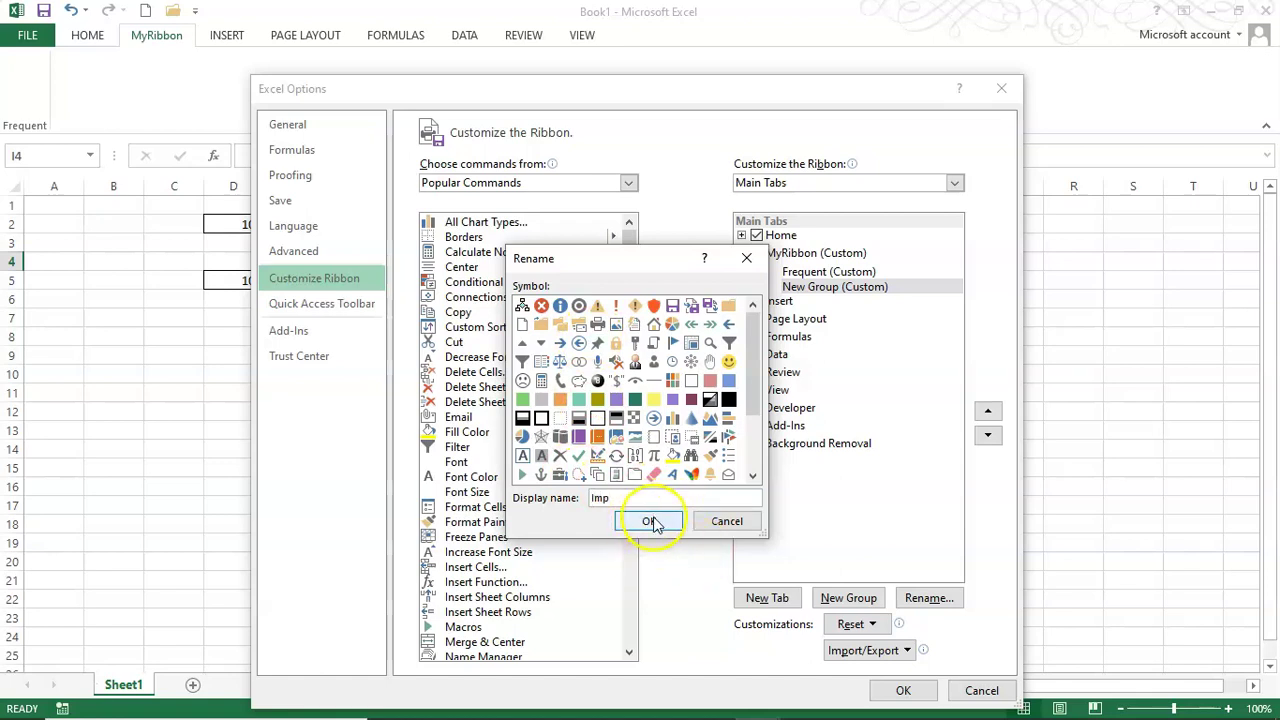
left_click(649, 521)
left_click(903, 690)
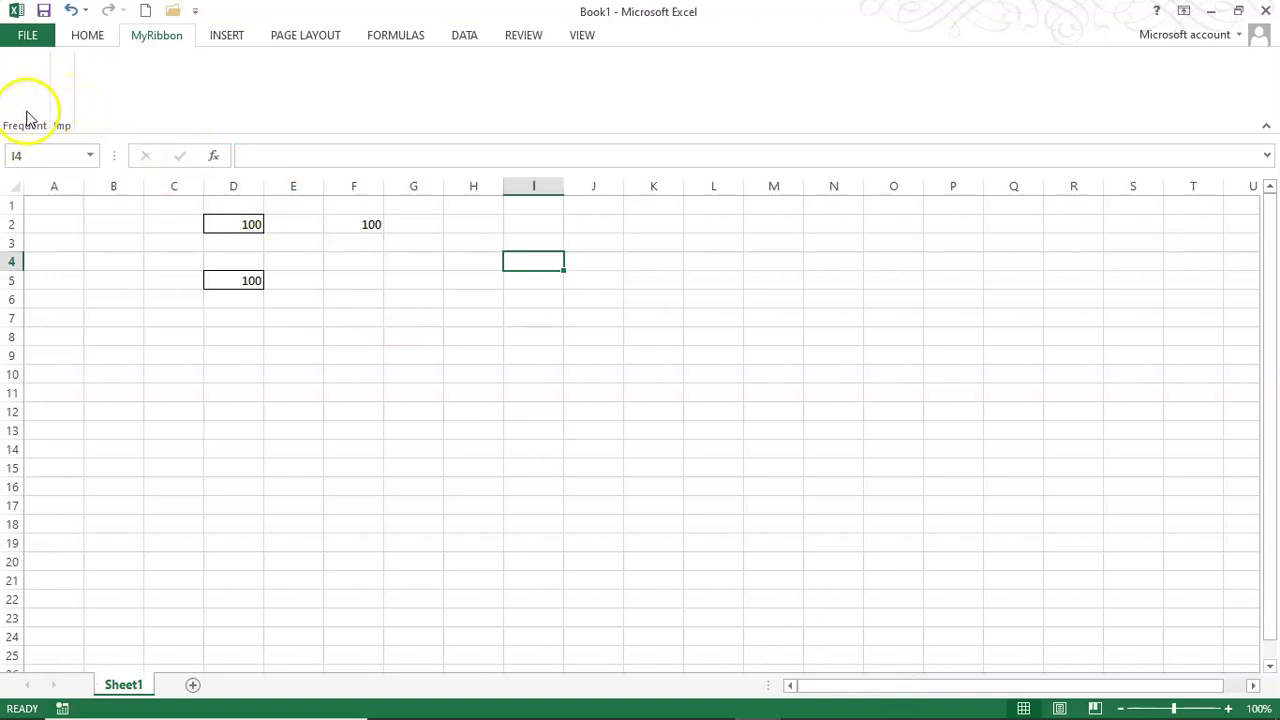
Step: Add the Copy, Cut, Filter and Format Painter commands to the Imp group of the MyRibbon tab and apply the ribbon changes
right_click(165, 39)
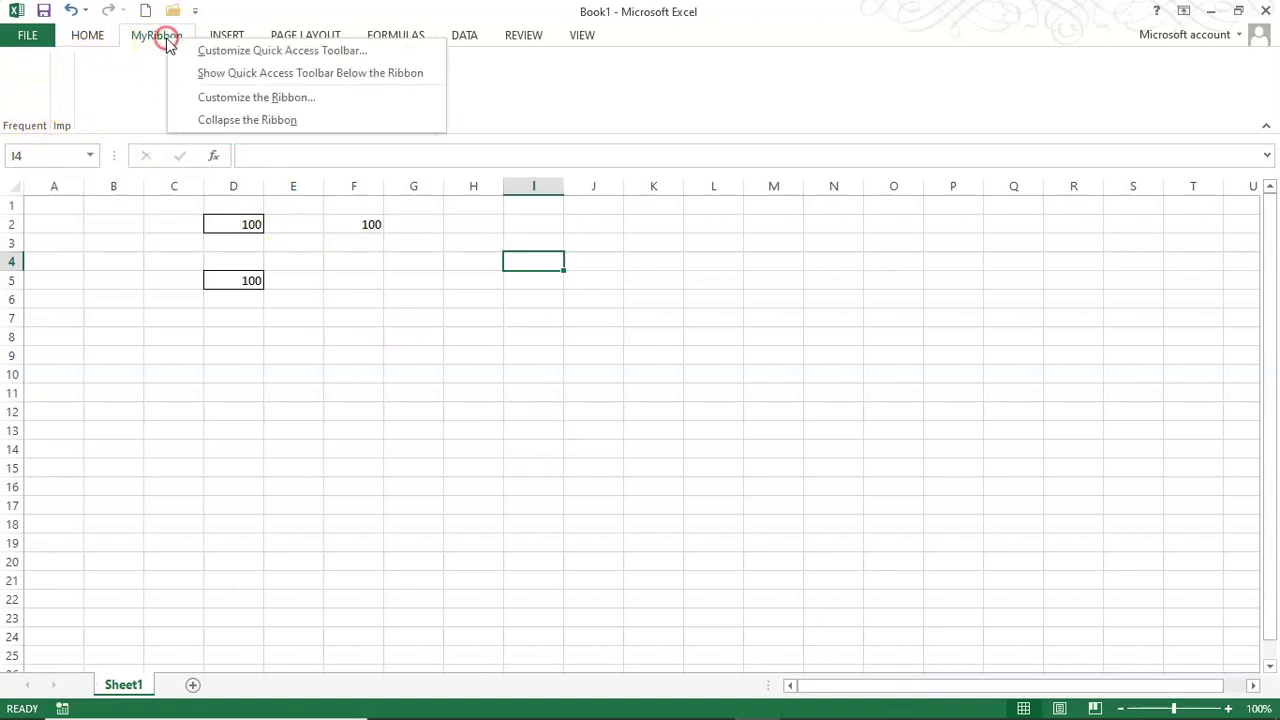
left_click(197, 106)
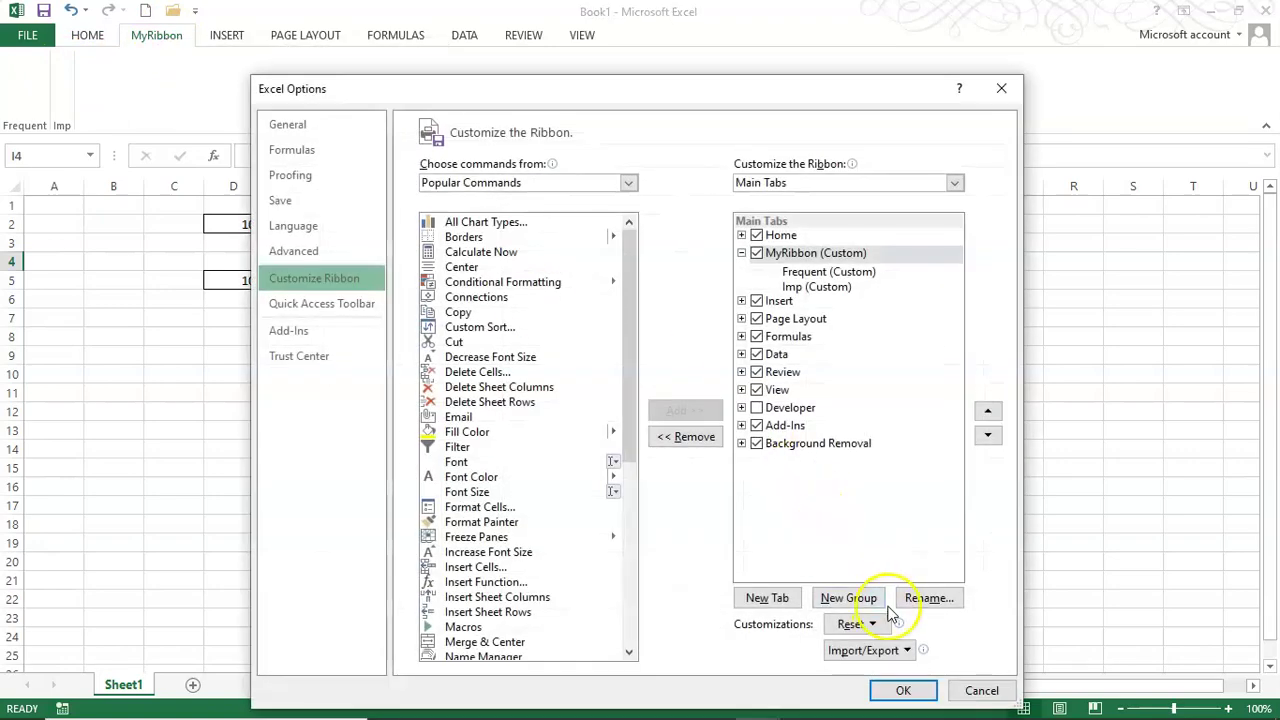
left_click(812, 288)
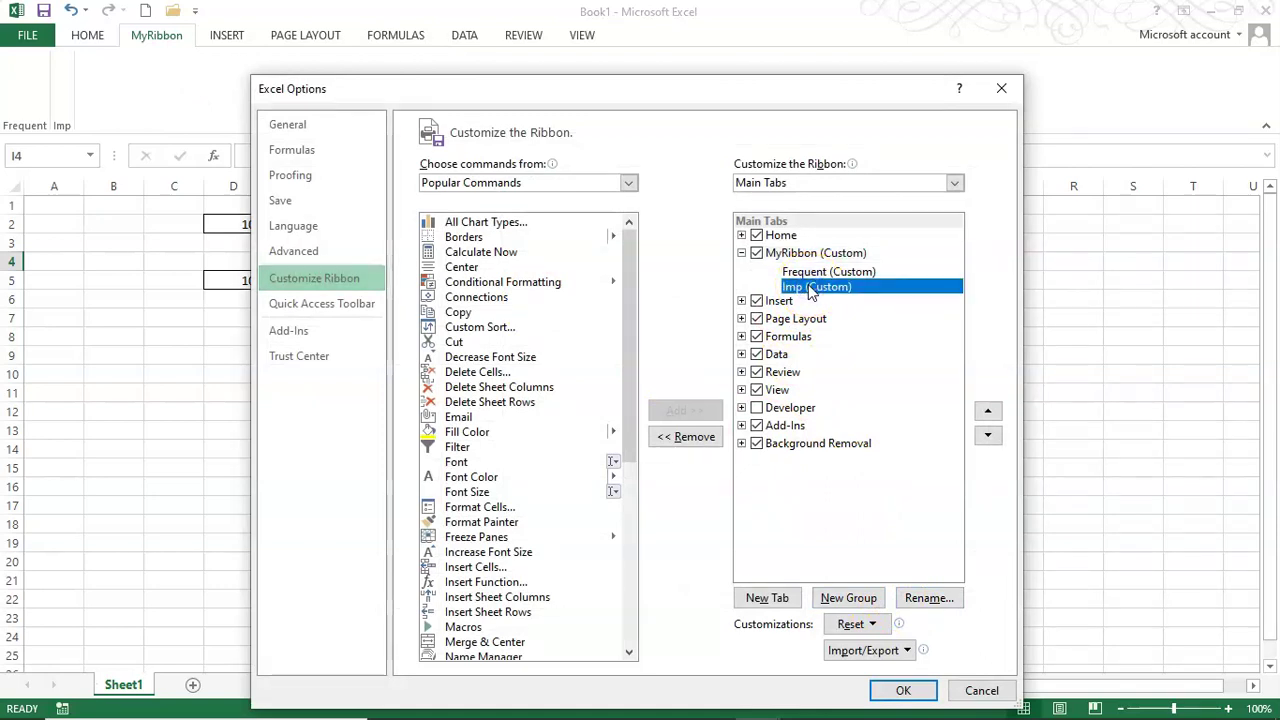
left_click(459, 315)
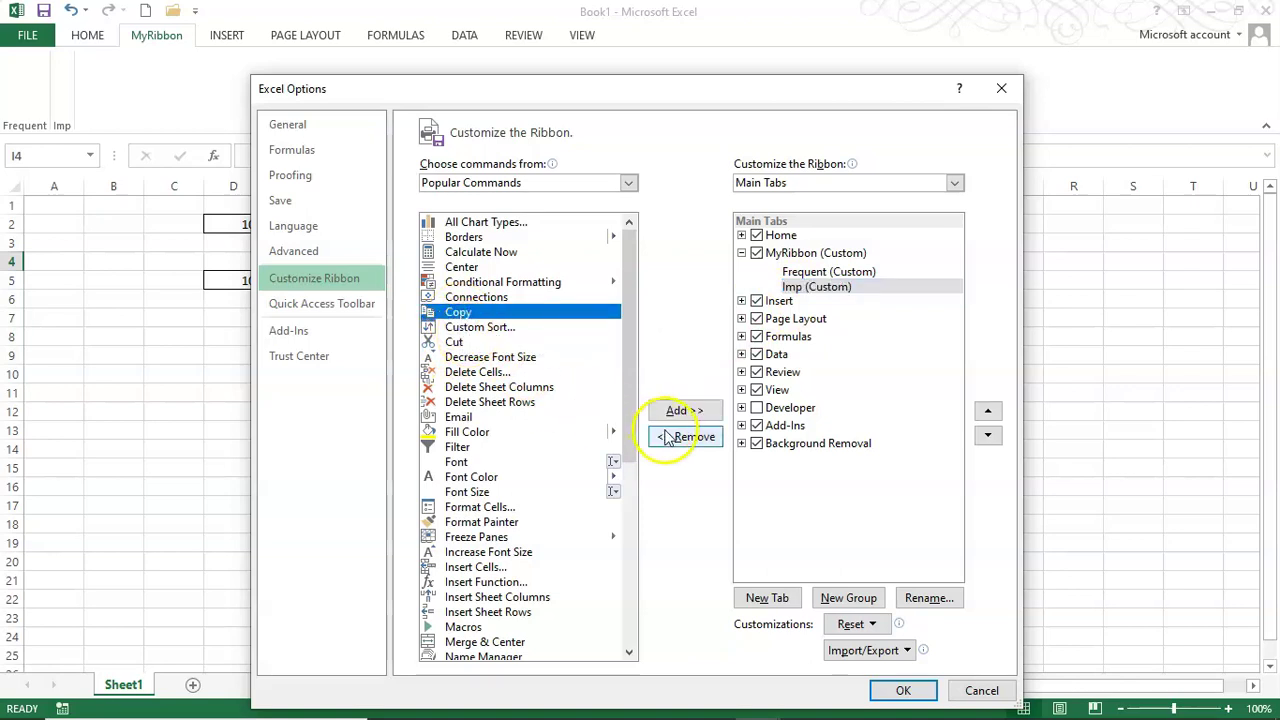
left_click(688, 415)
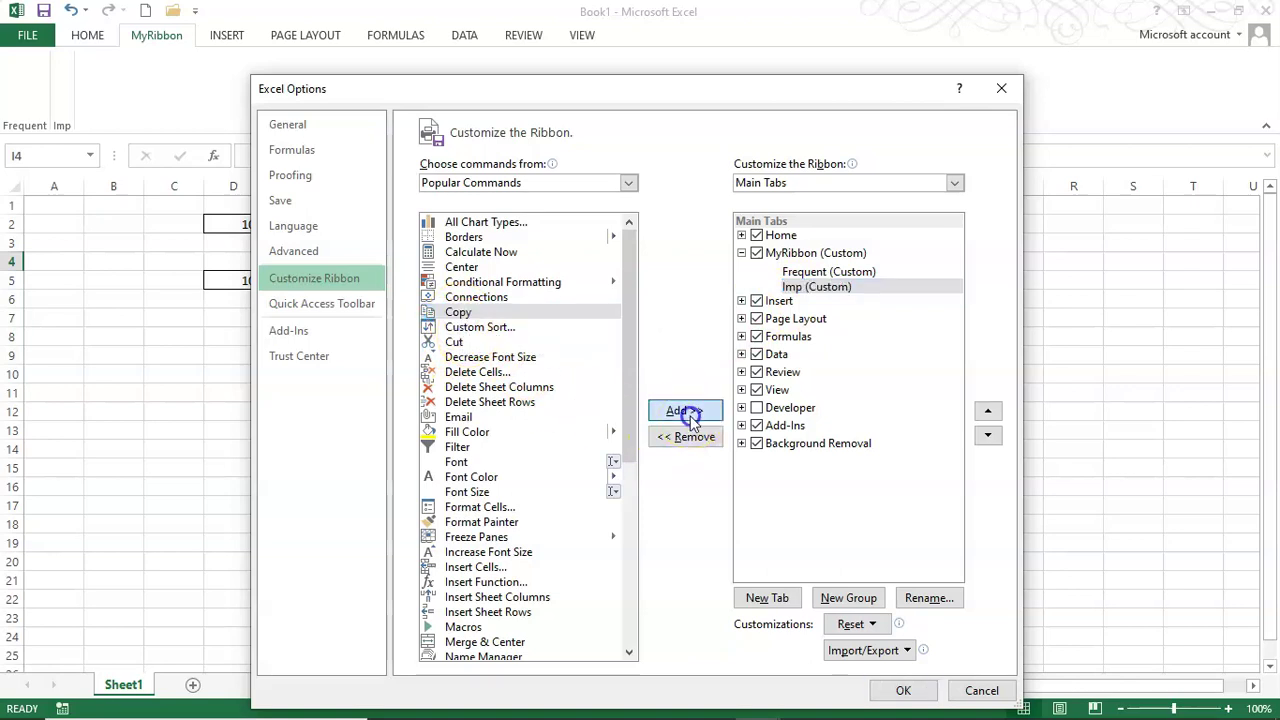
left_click(455, 342)
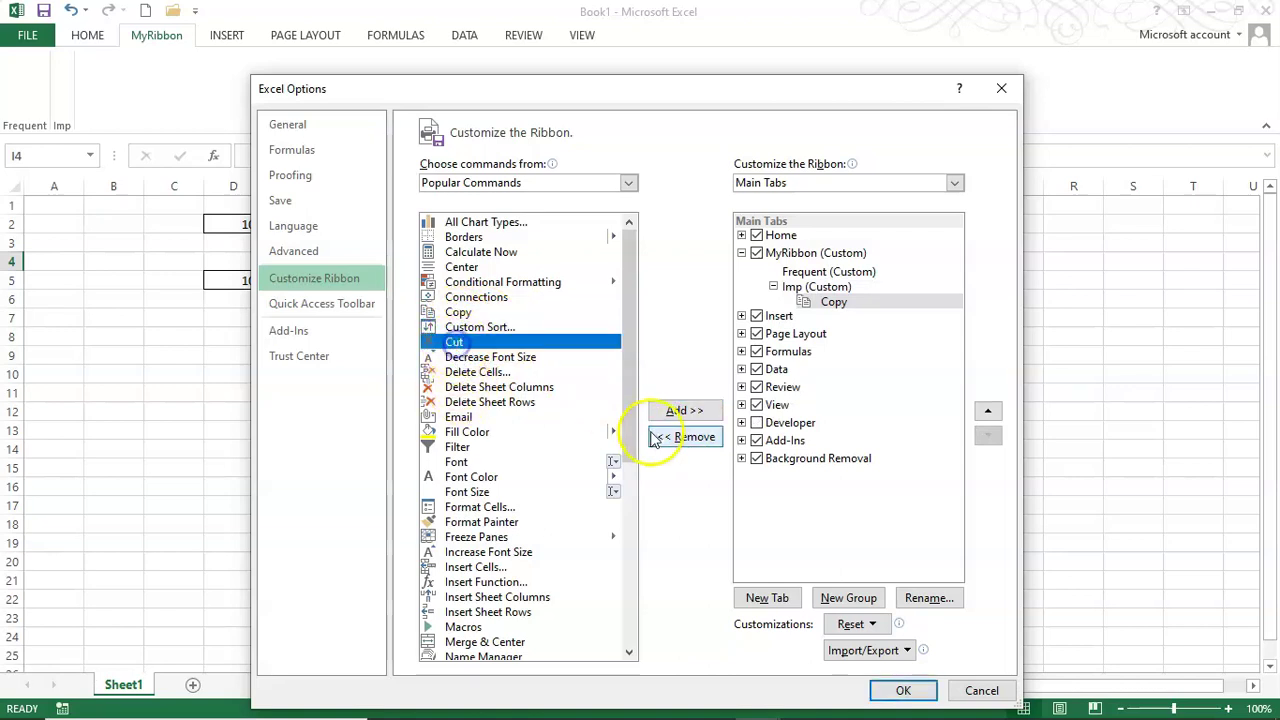
left_click(686, 416)
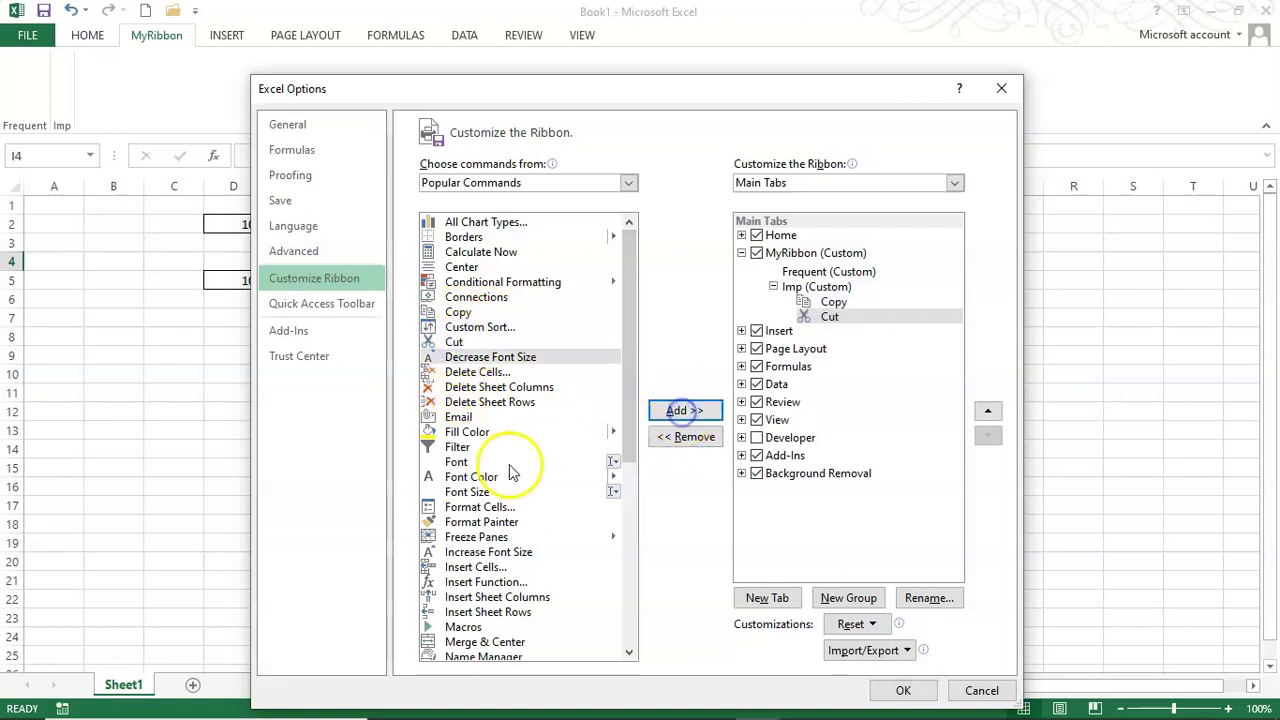
left_click(457, 447)
left_click(677, 411)
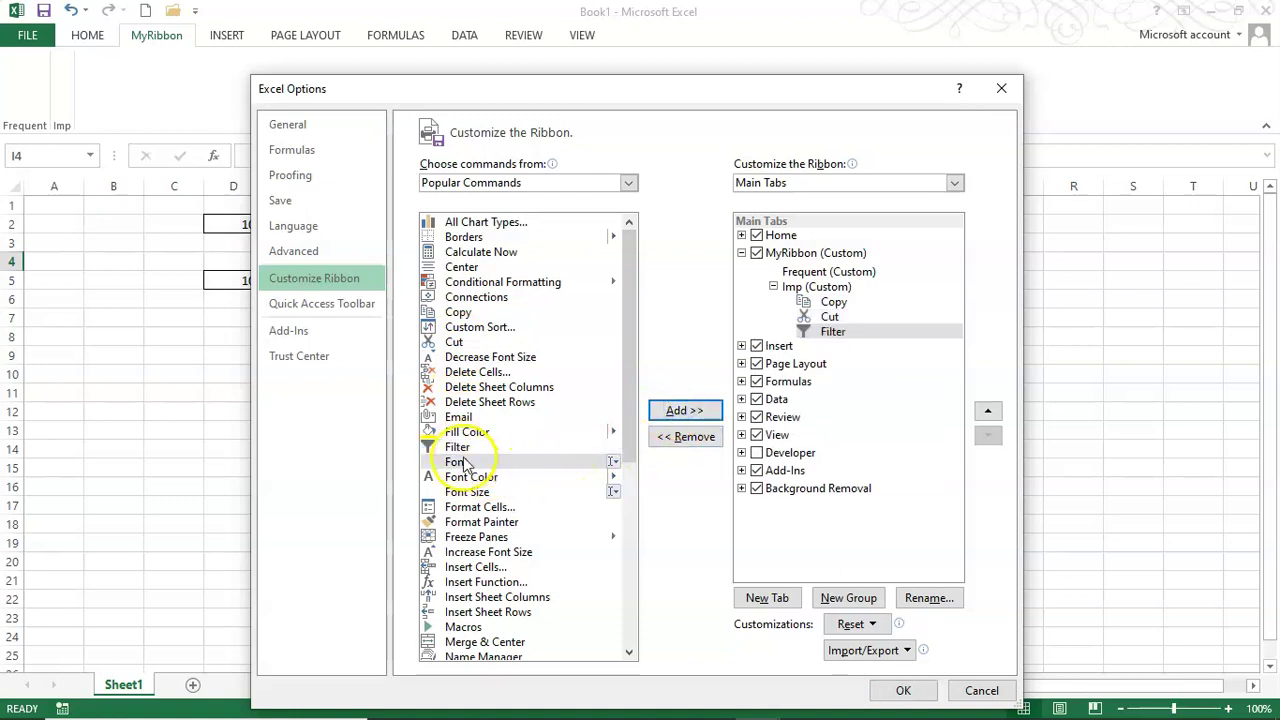
left_click(465, 521)
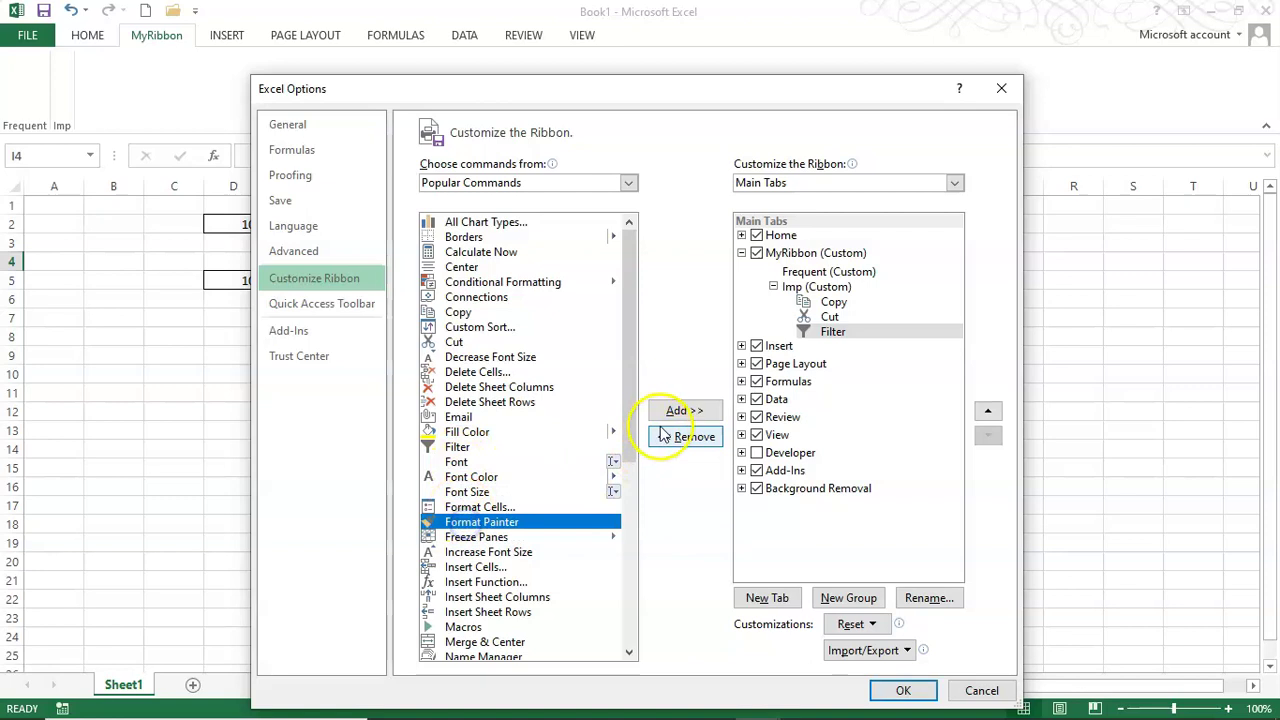
left_click(684, 411)
left_click(903, 690)
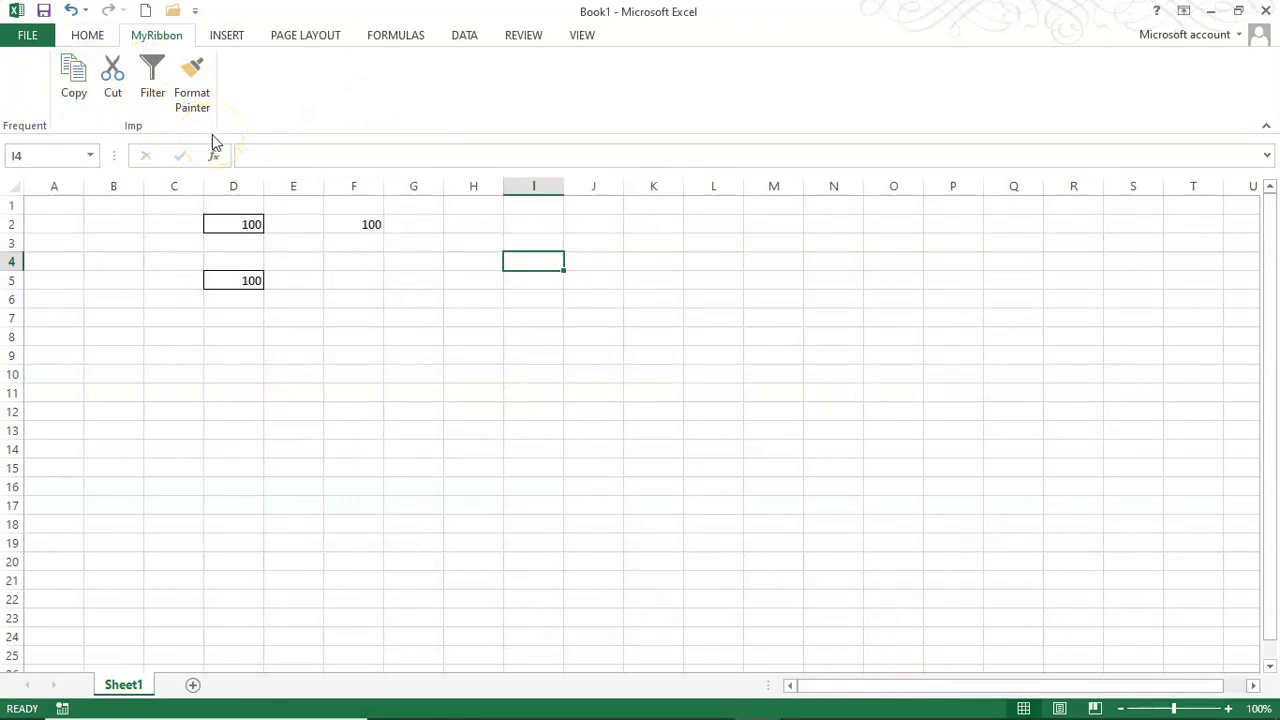
left_click(87, 35)
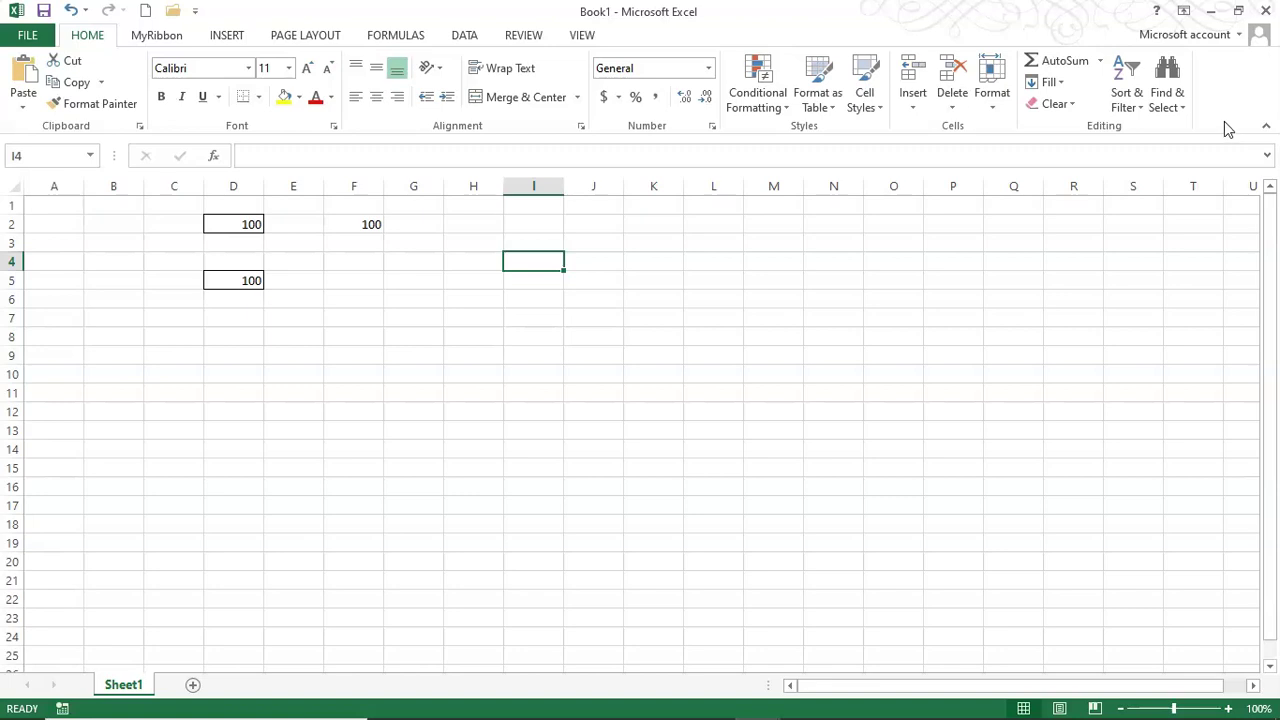
left_click(44, 677)
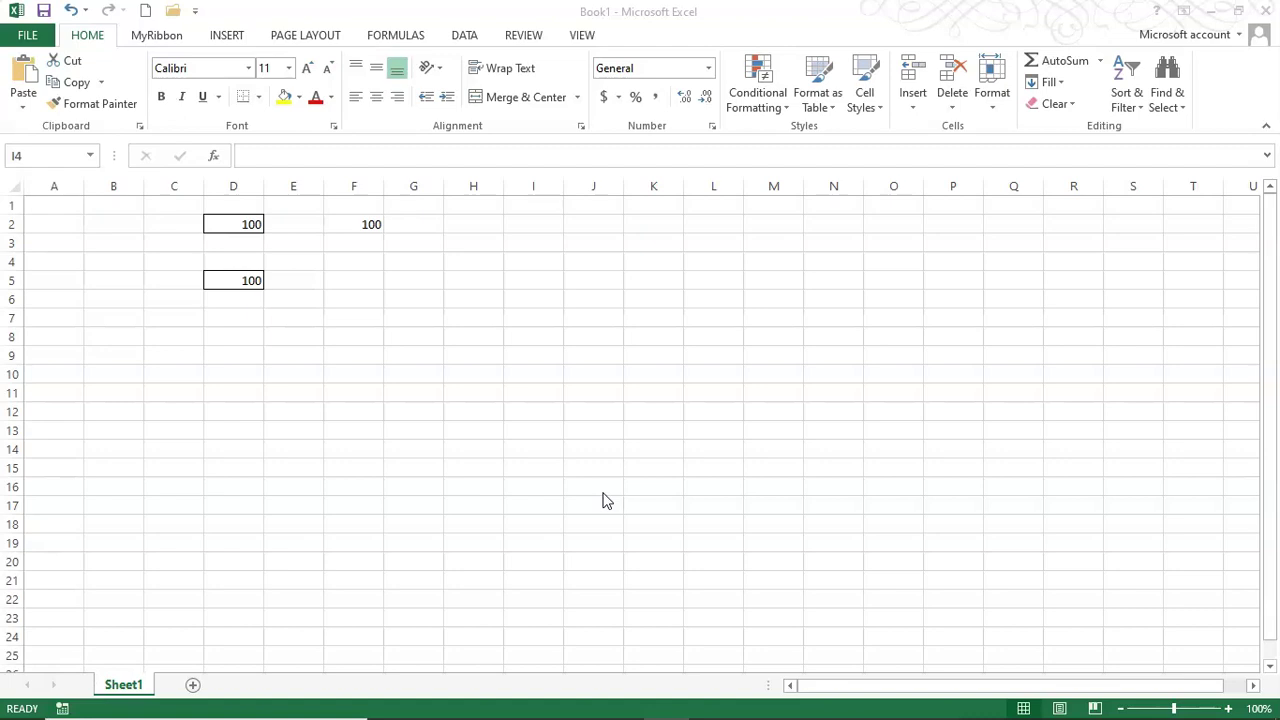
left_click(560, 308)
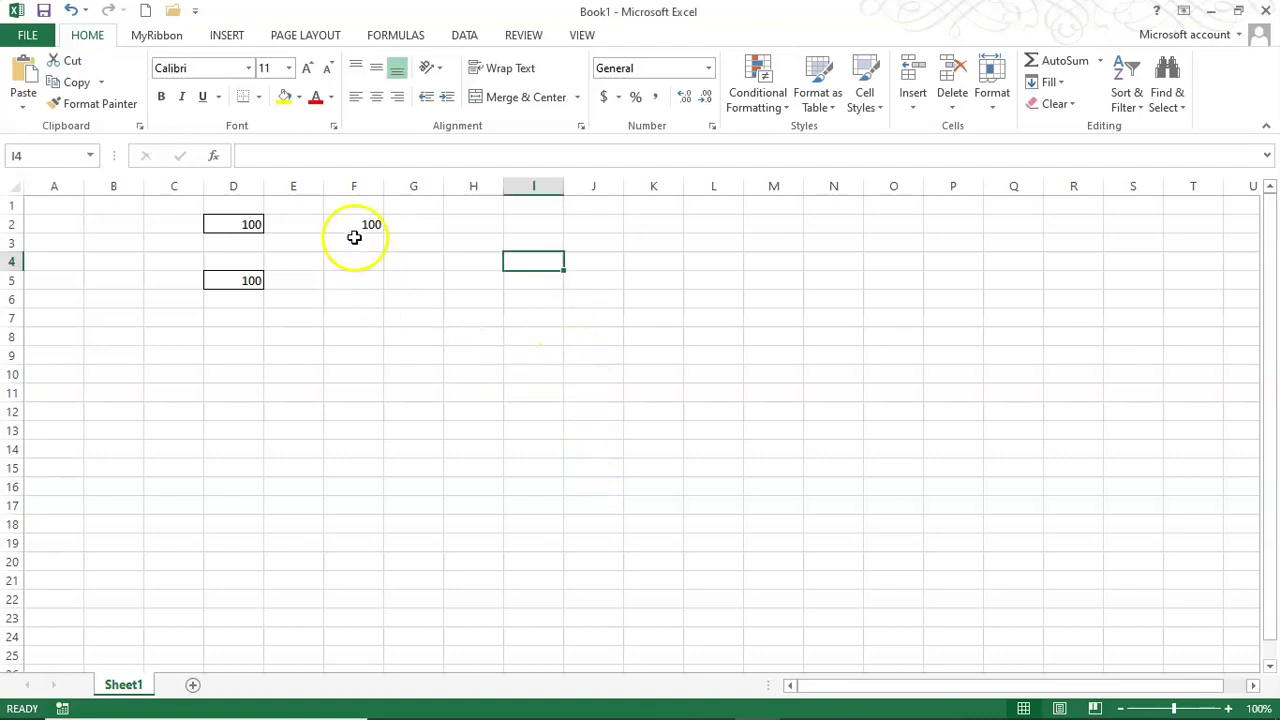
Step: Insert the rose picture from the Saved Pictures folder into Sheet1
left_click(229, 37)
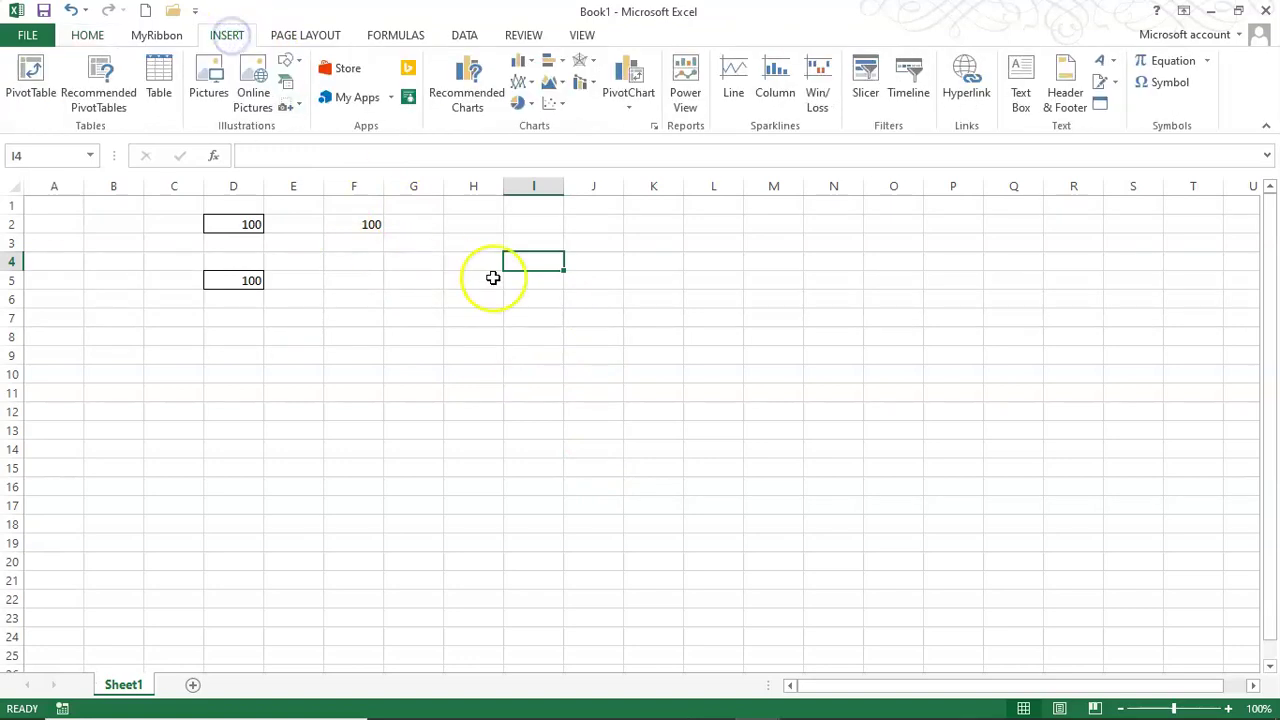
left_click(207, 80)
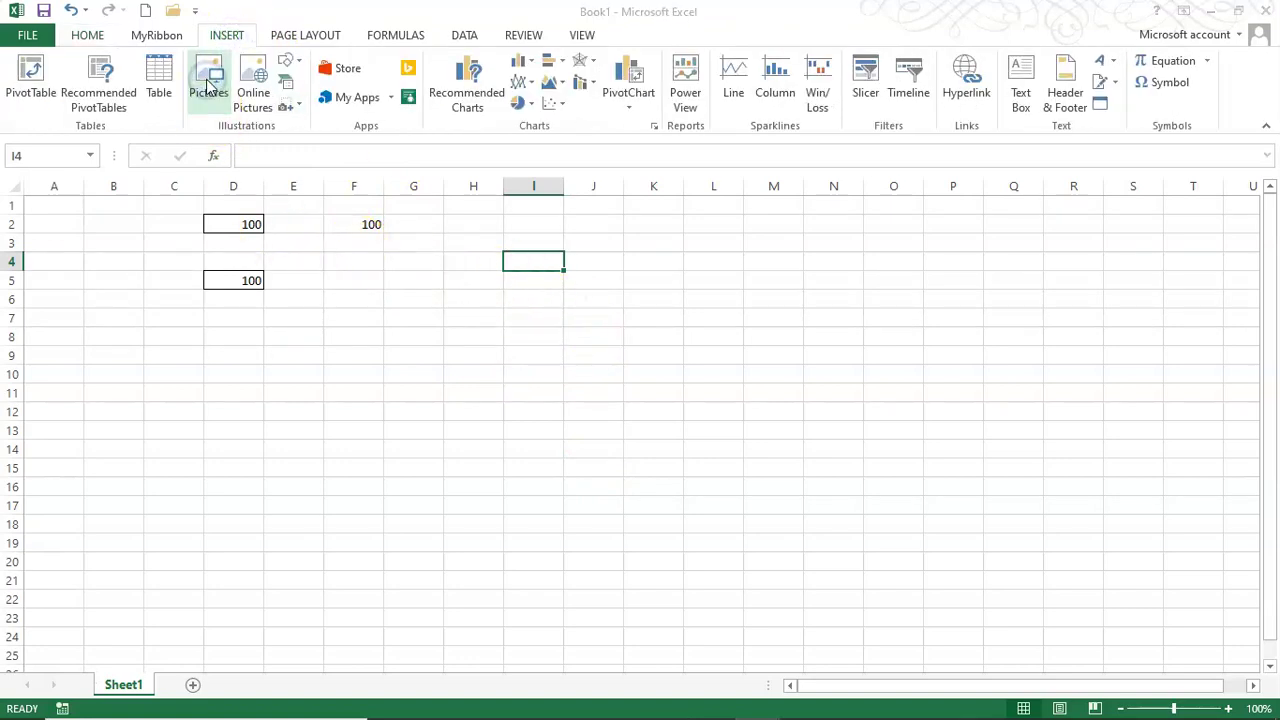
double_click(312, 177)
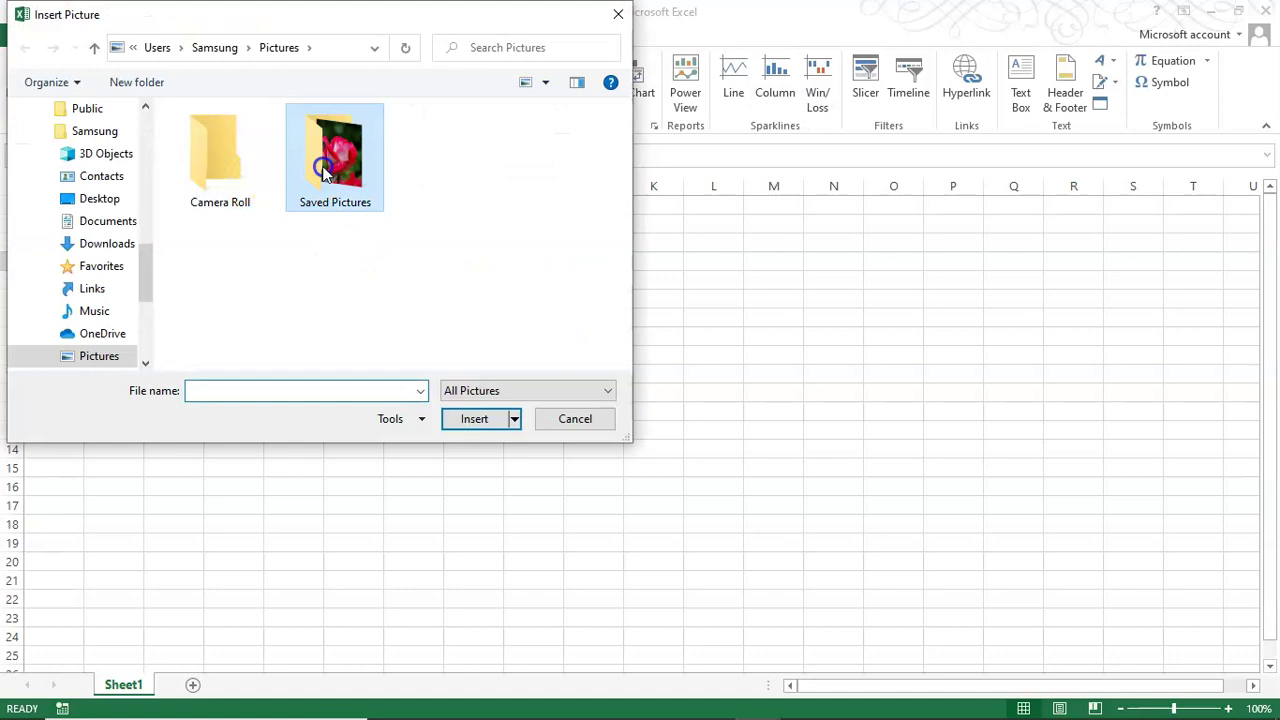
left_click(225, 195)
left_click(472, 419)
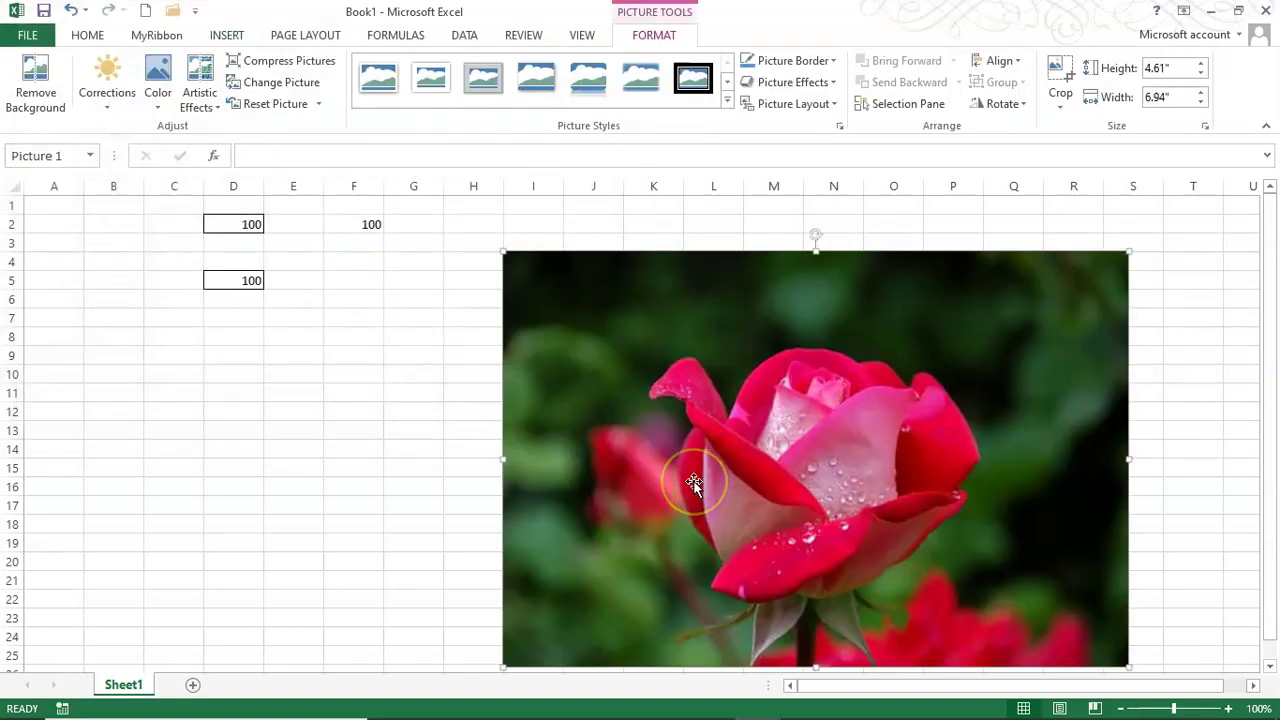
Step: Move the rose picture so its upper-left corner lies in cell G2, and set its height to 3"
left_click_drag(686, 350, 635, 317)
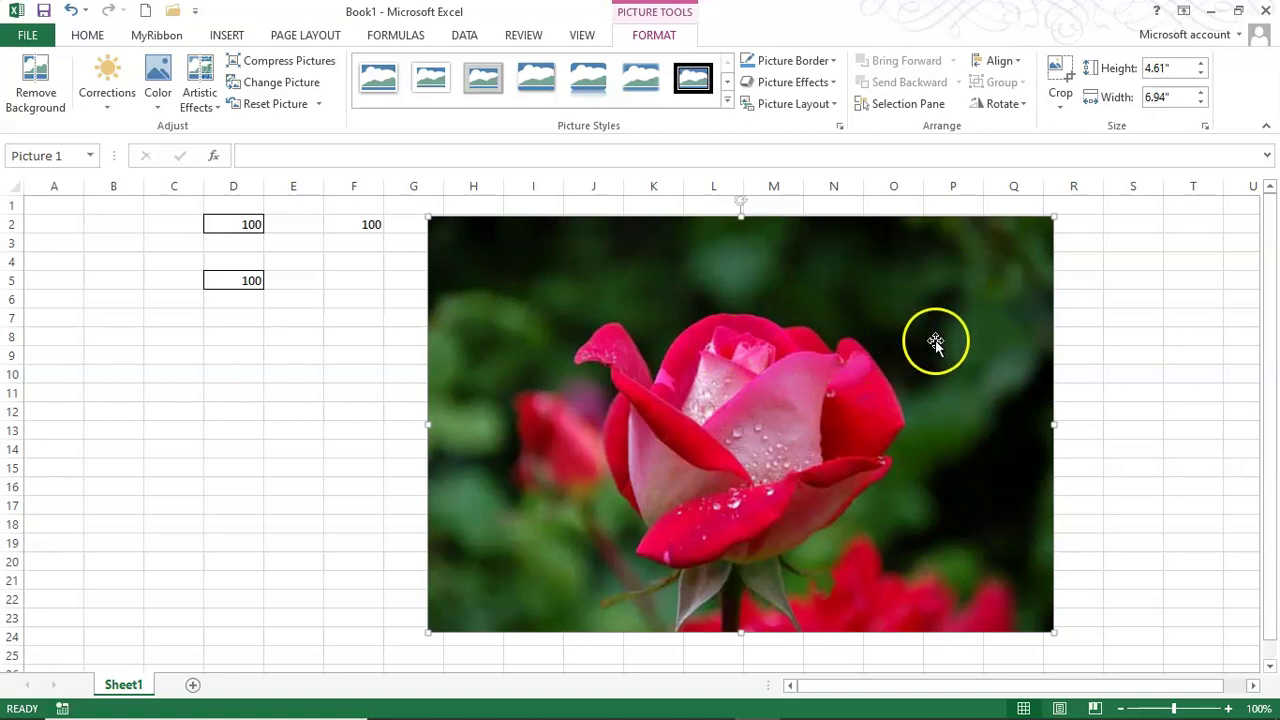
left_click(1181, 67)
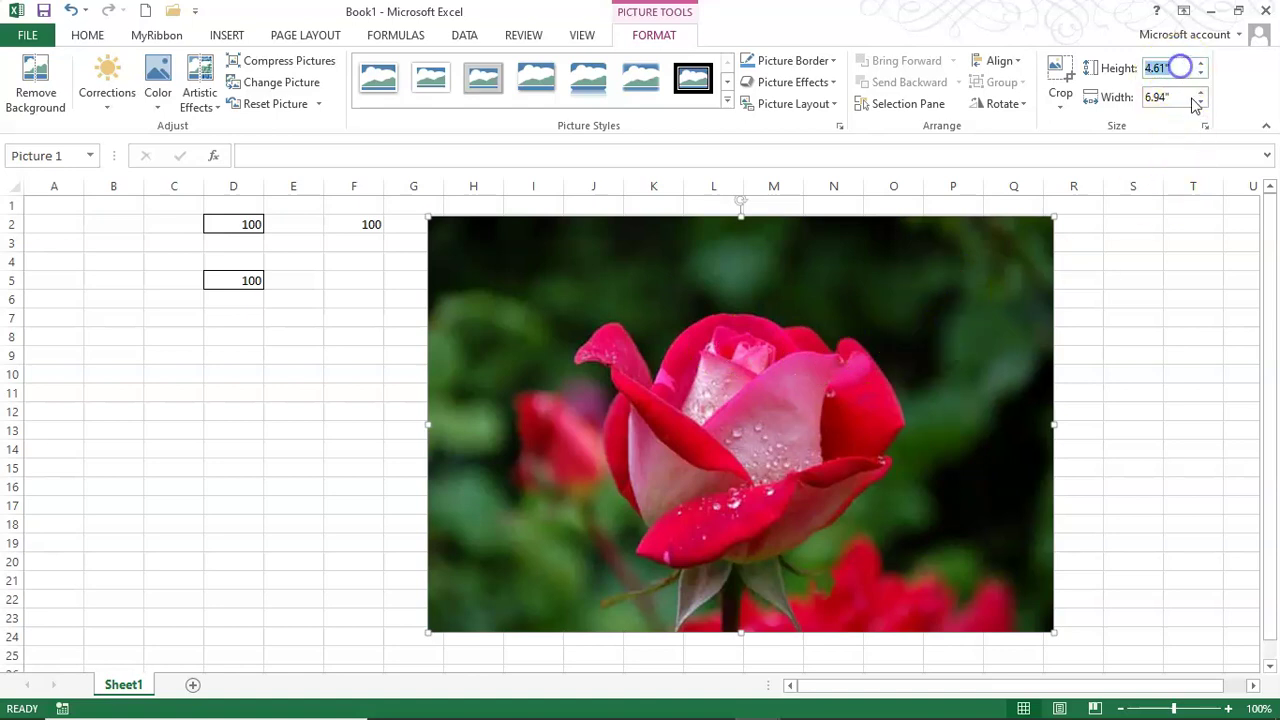
key("Return")
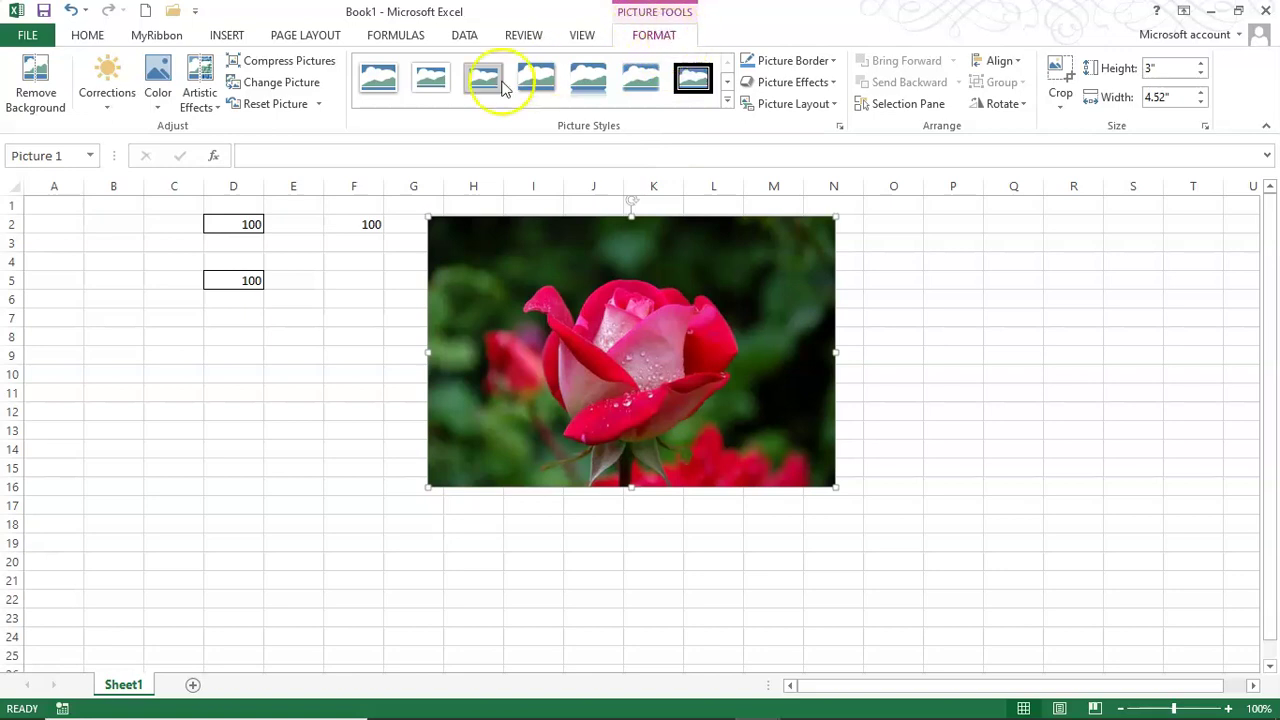
Step: Apply the Offset Bottom outer shadow preset to the rose picture through its picture formatting options
right_click(750, 361)
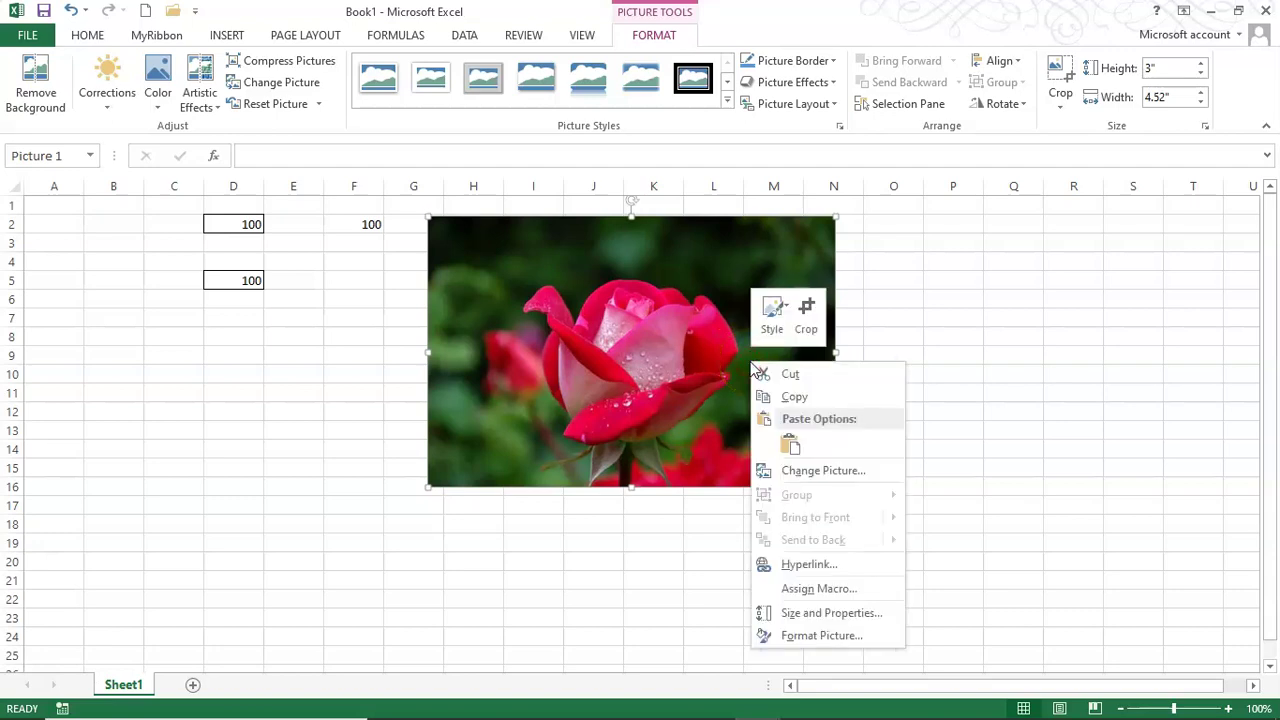
left_click(815, 637)
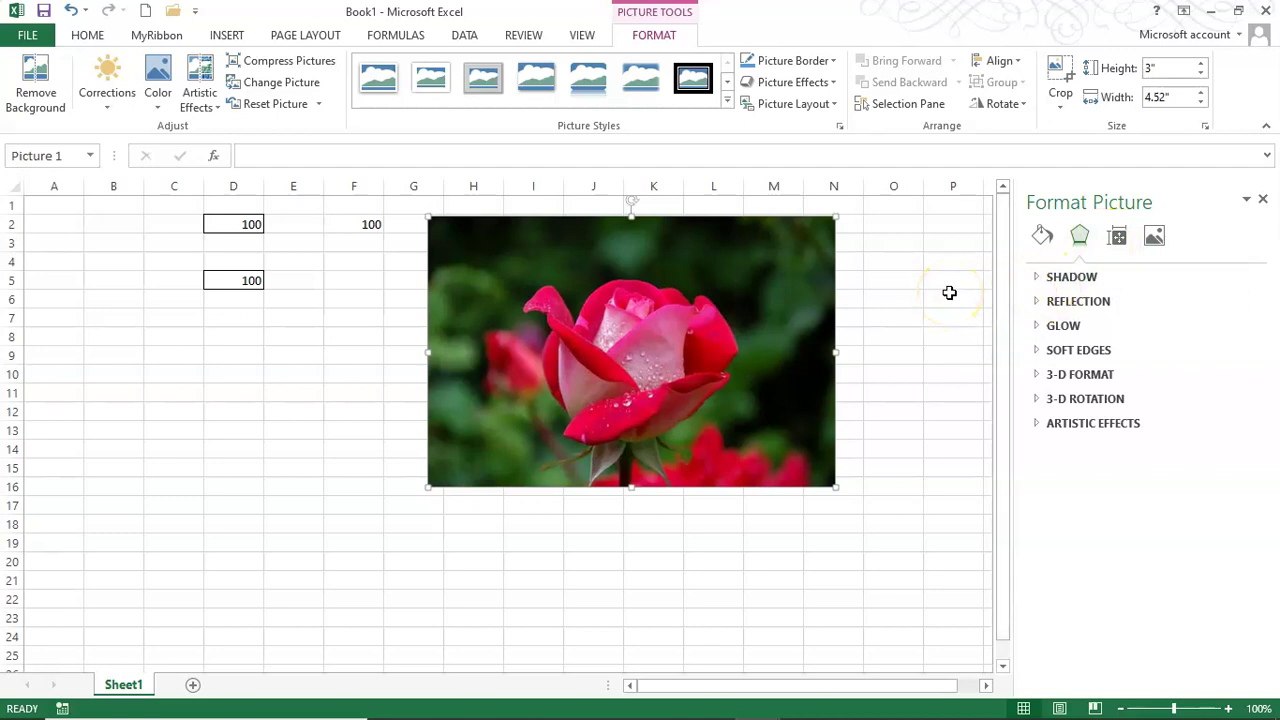
left_click(1037, 279)
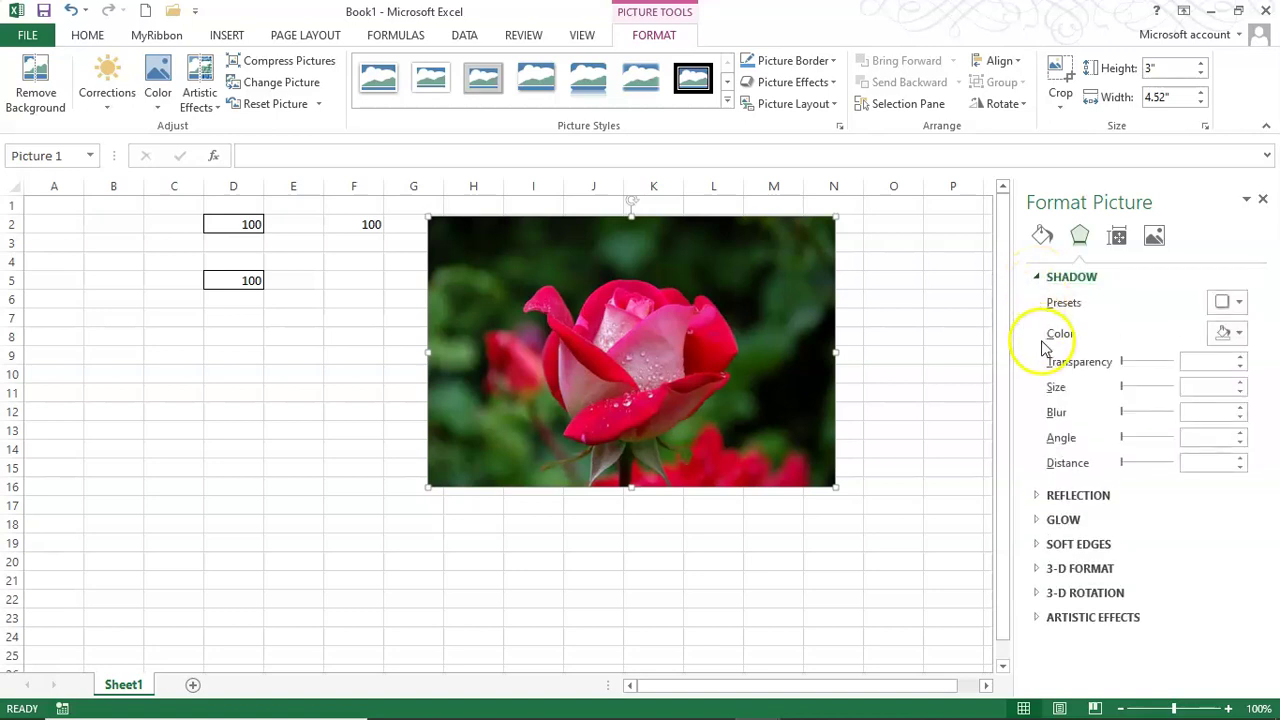
left_click(1240, 304)
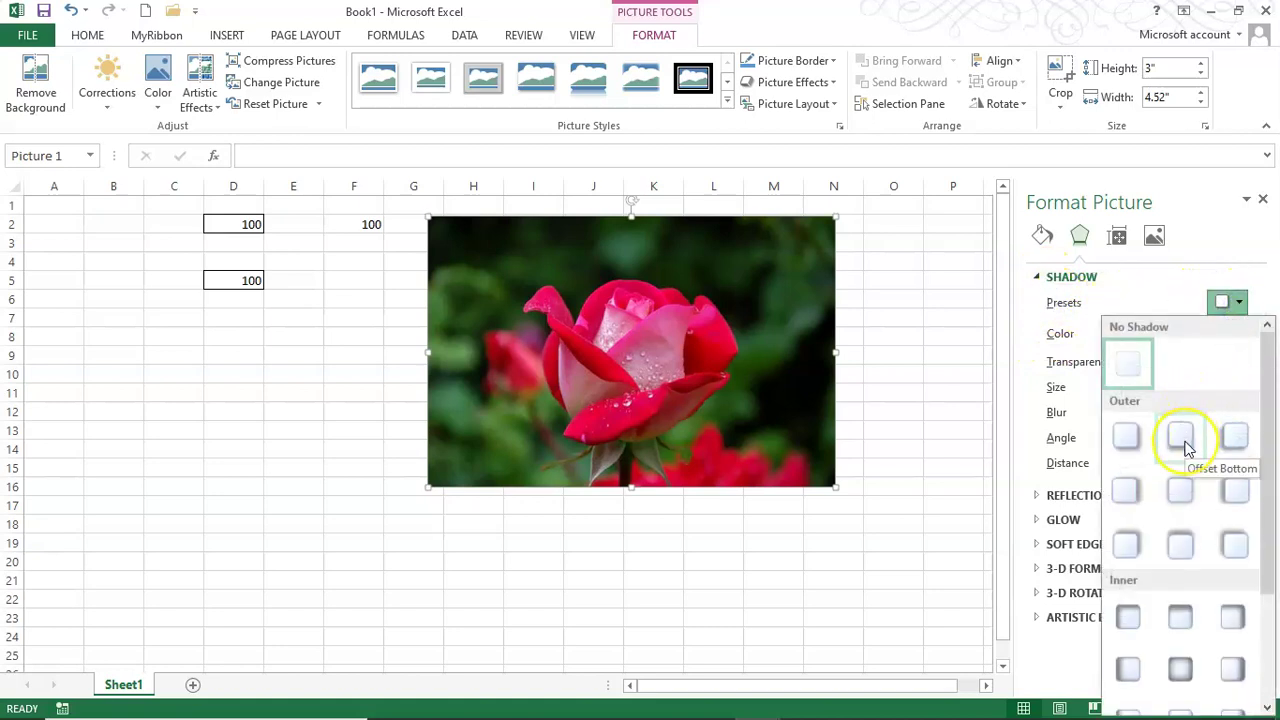
left_click(1182, 440)
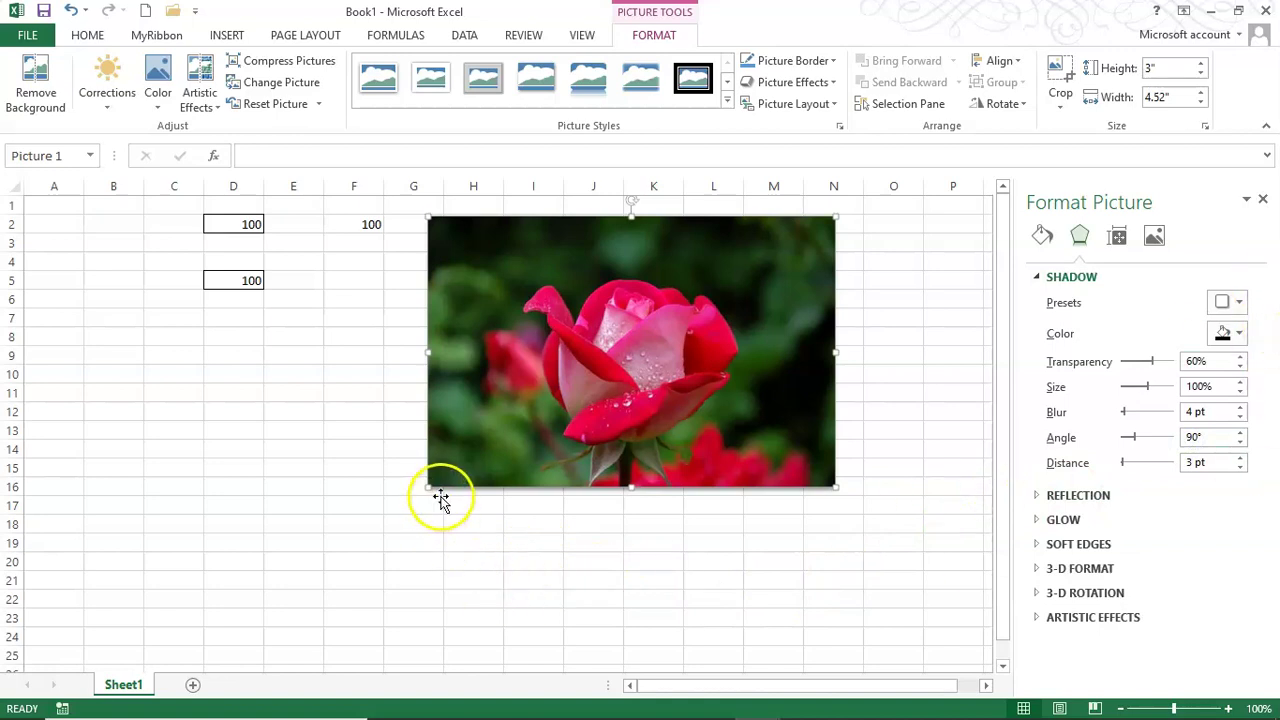
left_click(1043, 278)
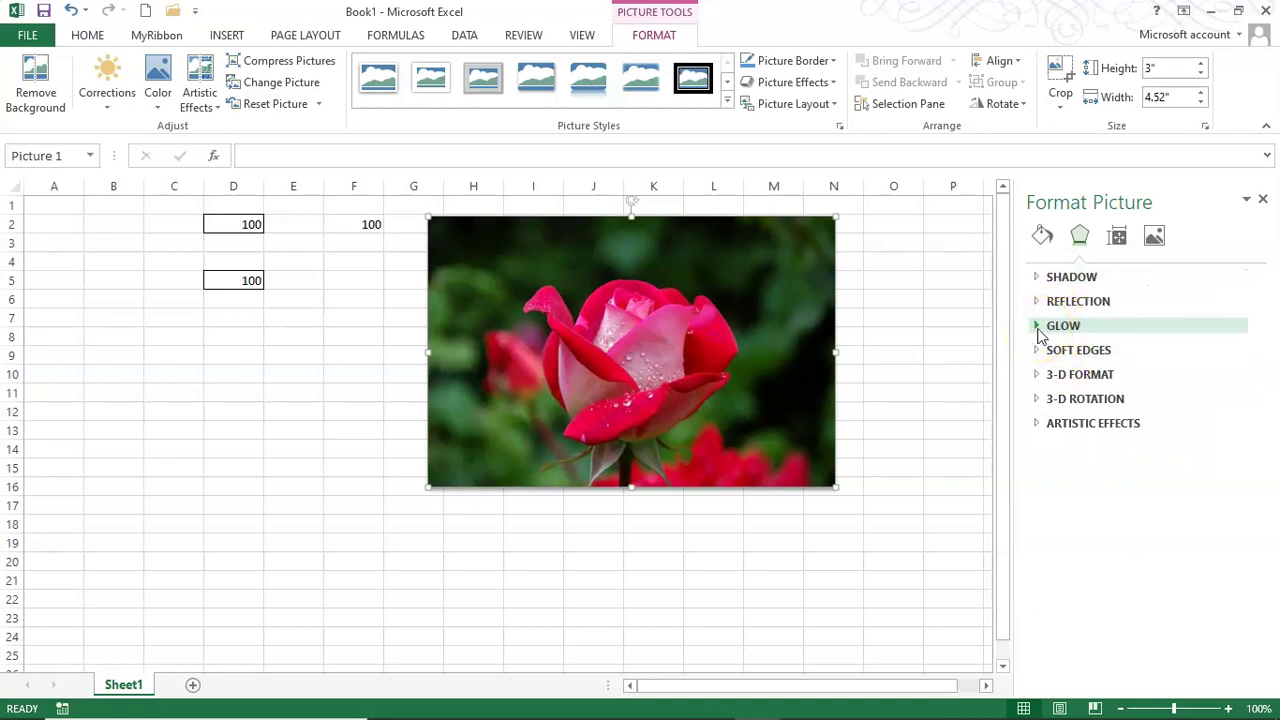
Step: Apply the blue 18 pt glow preset to the rose picture, deselect it and close the formatting options
left_click(1038, 330)
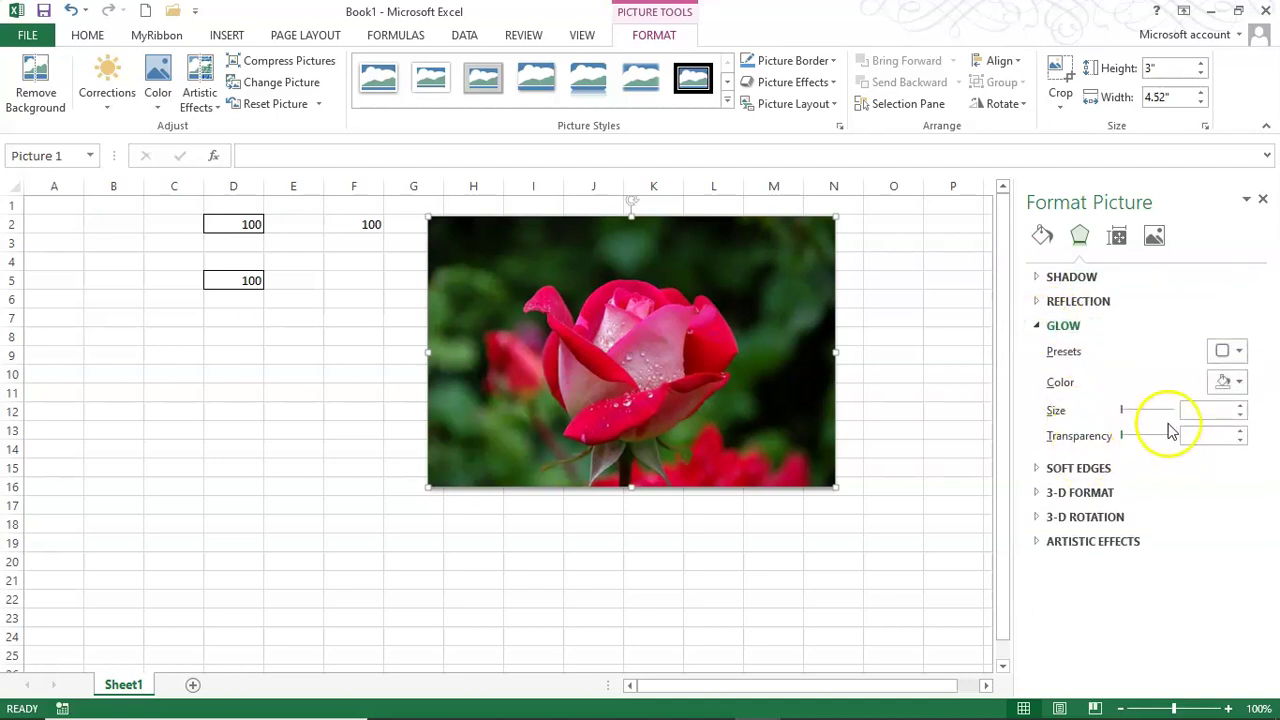
left_click(1230, 351)
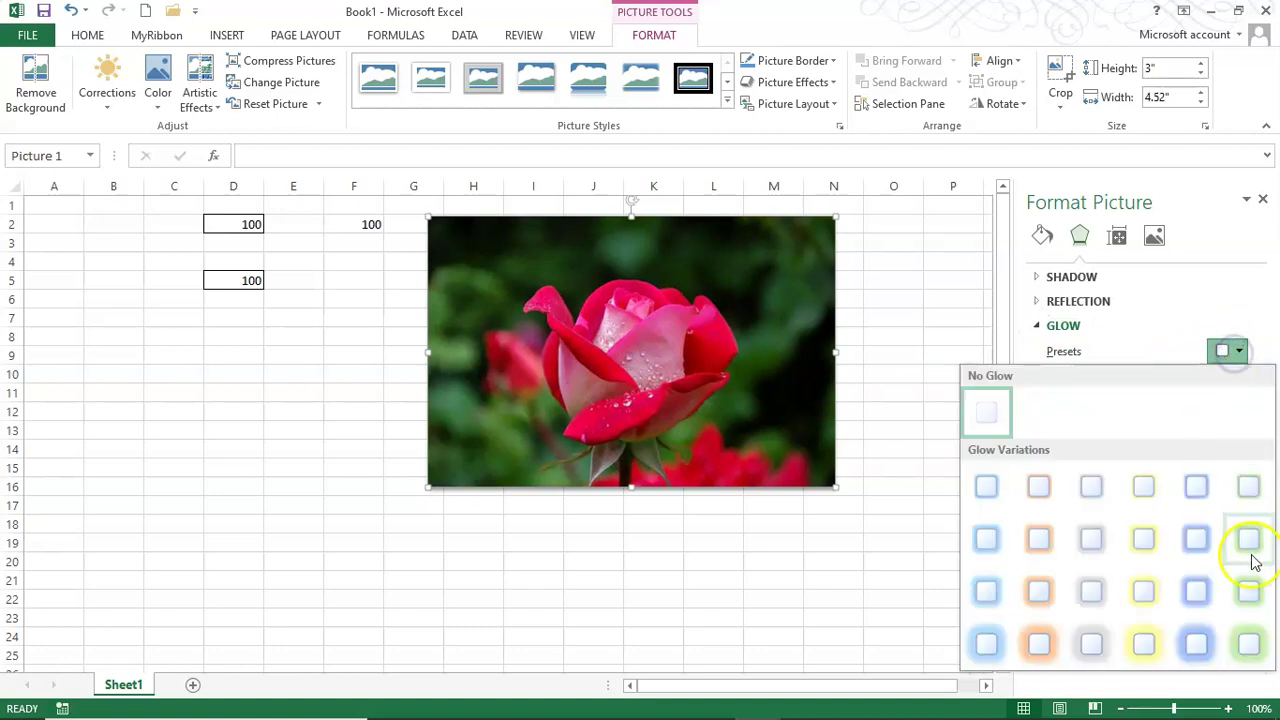
left_click(1196, 642)
left_click(727, 617)
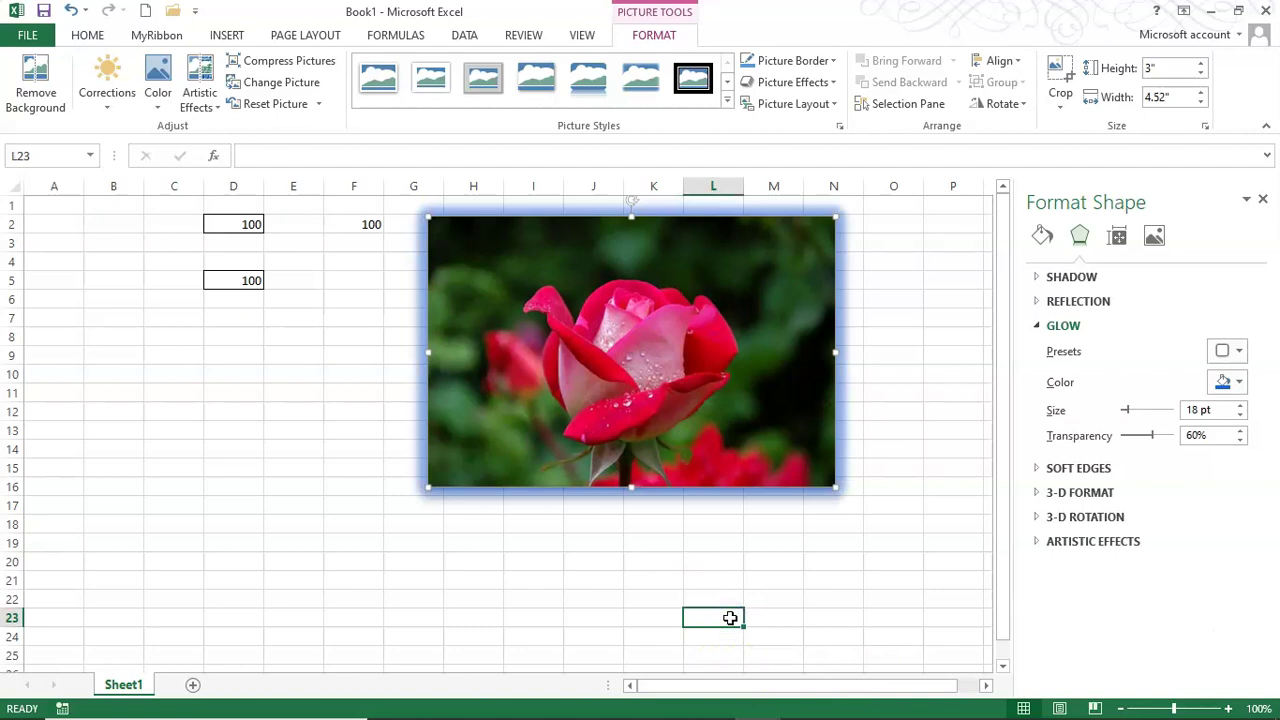
left_click(1263, 202)
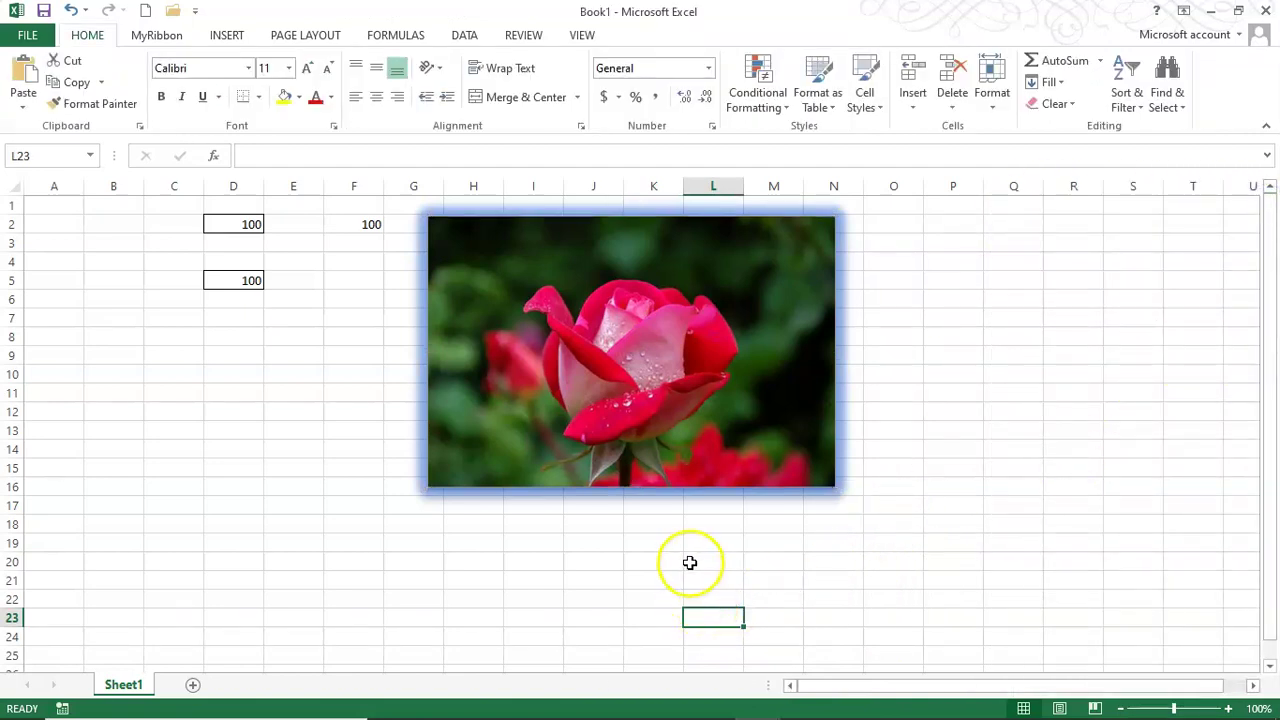
Step: Reopen the rose picture's formatting options to review the available effect settings, and close them
right_click(573, 287)
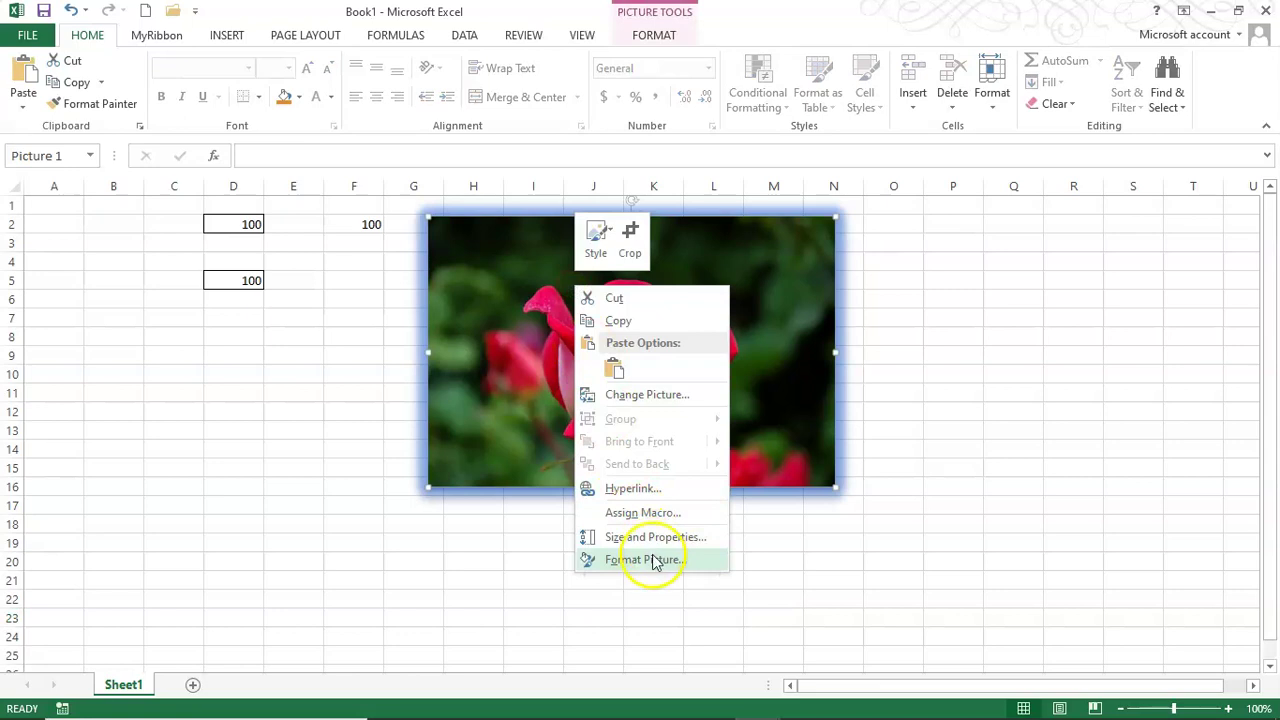
left_click(652, 561)
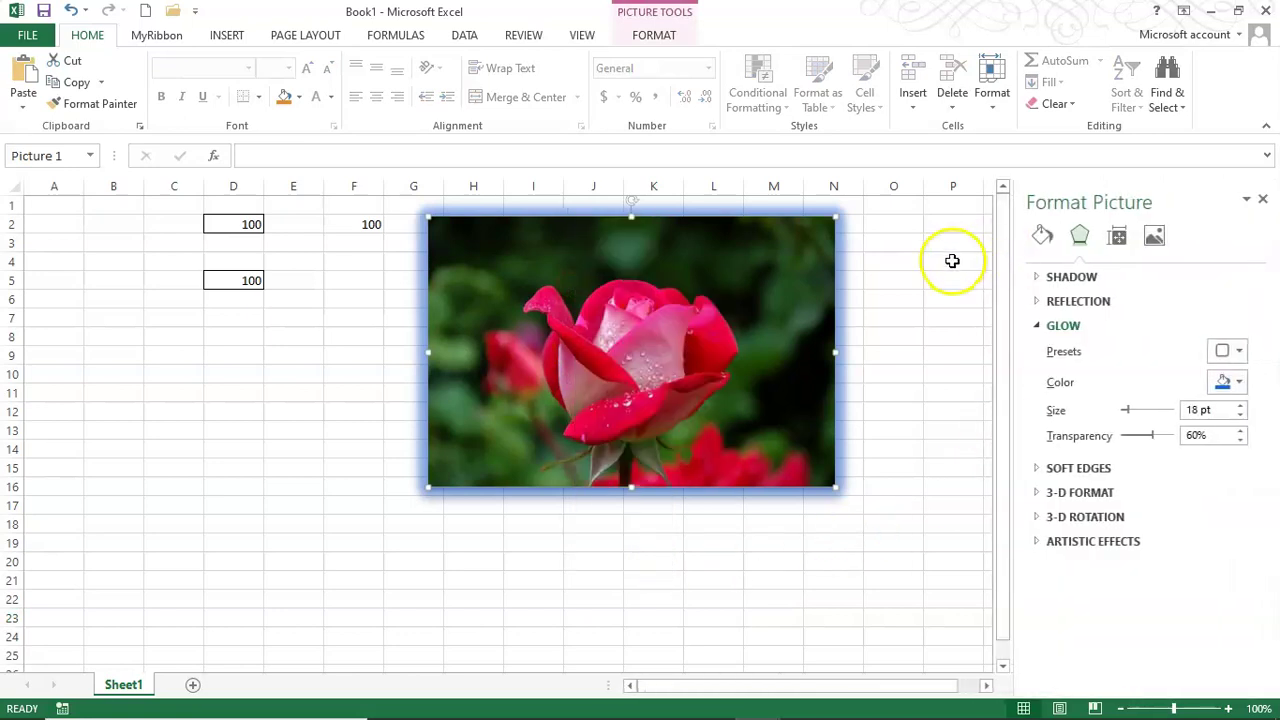
left_click(1042, 302)
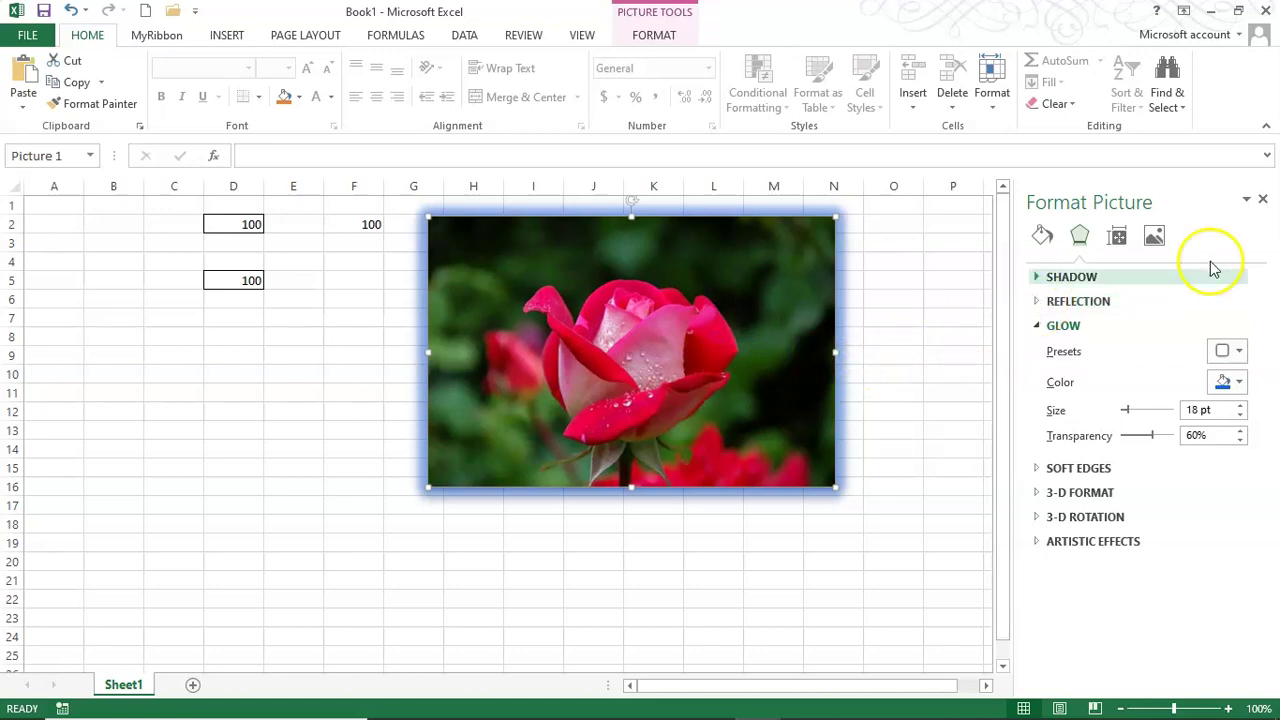
left_click(1263, 201)
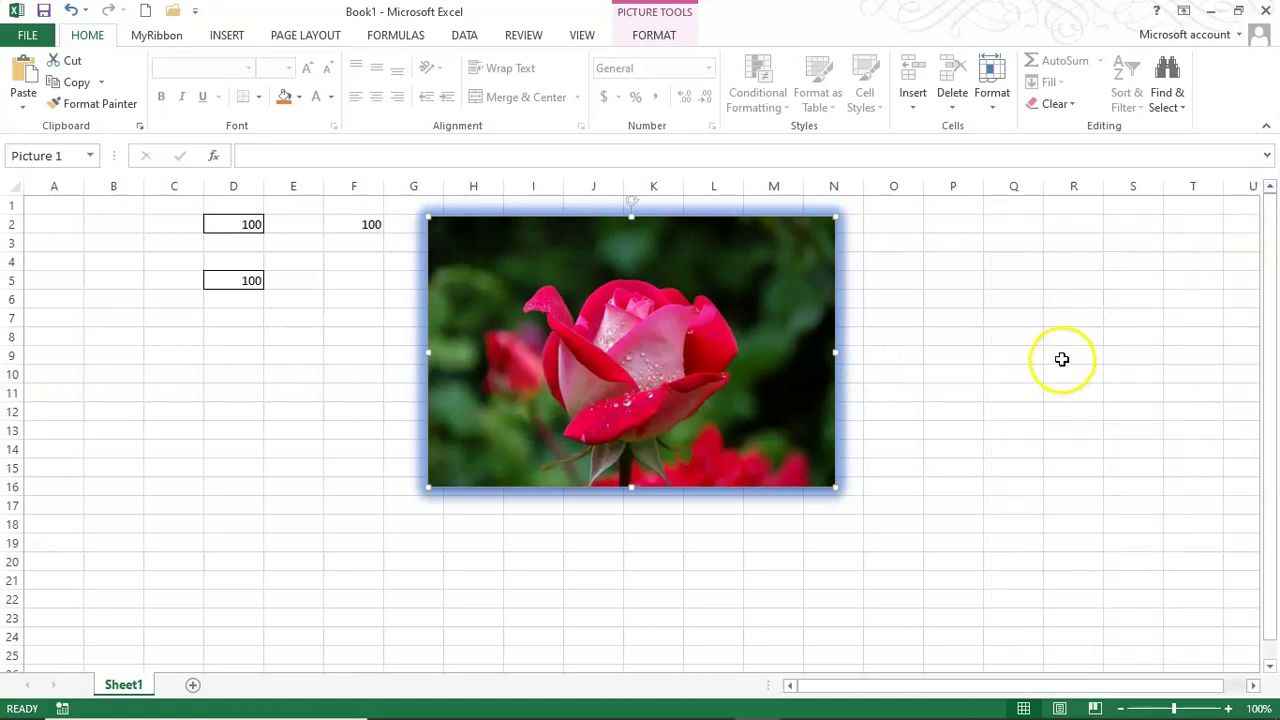